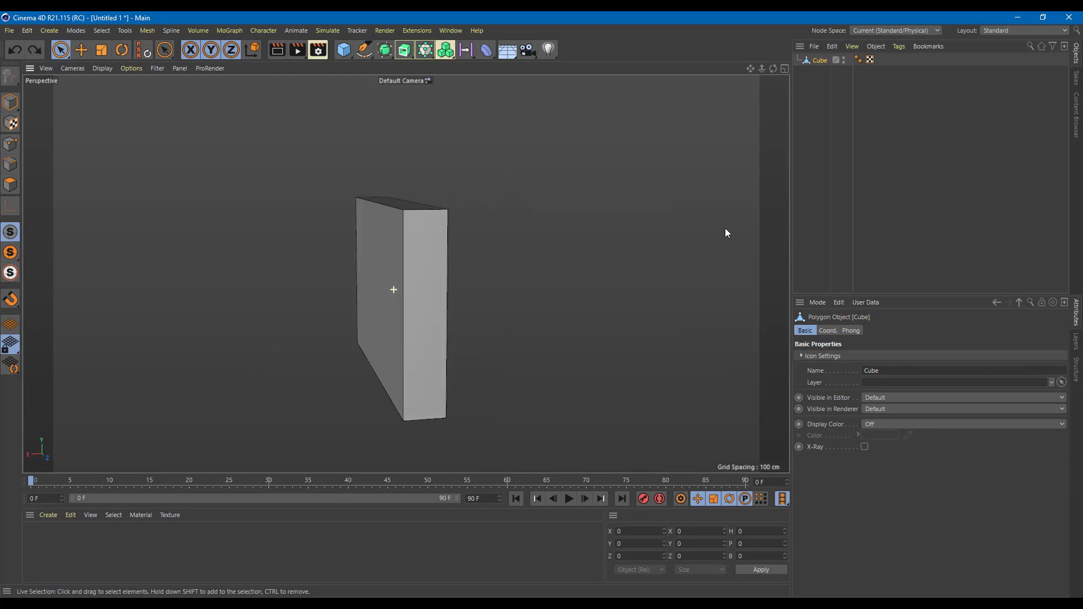
Put the cube frame into Model mode and switch the workspace to the BP - UV Edit layout.
{"action": "scroll", "coordinate": [496, 262], "scroll_direction": "up", "scroll_amount": 6}
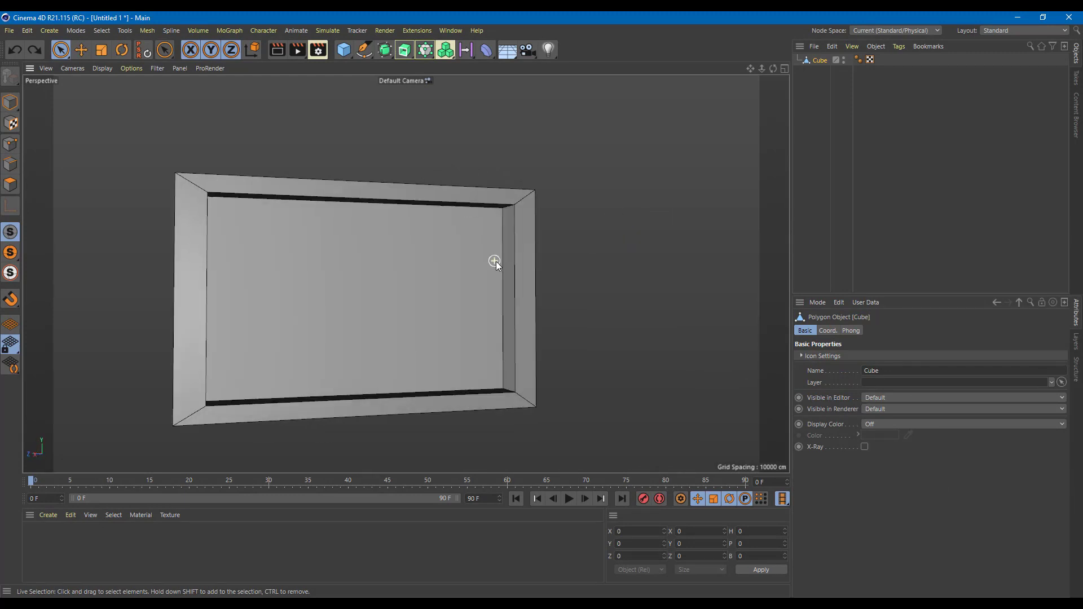
{"action": "scroll", "coordinate": [564, 265], "scroll_direction": "down", "scroll_amount": 4}
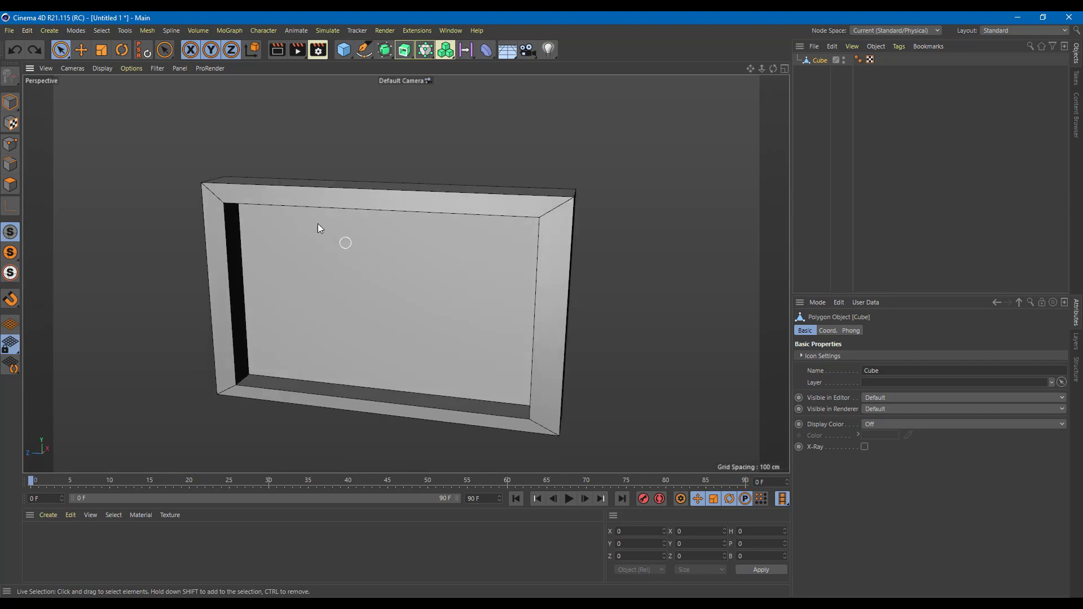
{"action": "left_click_drag", "start_coordinate": [474, 271], "coordinate": [526, 232], "text": "alt"}
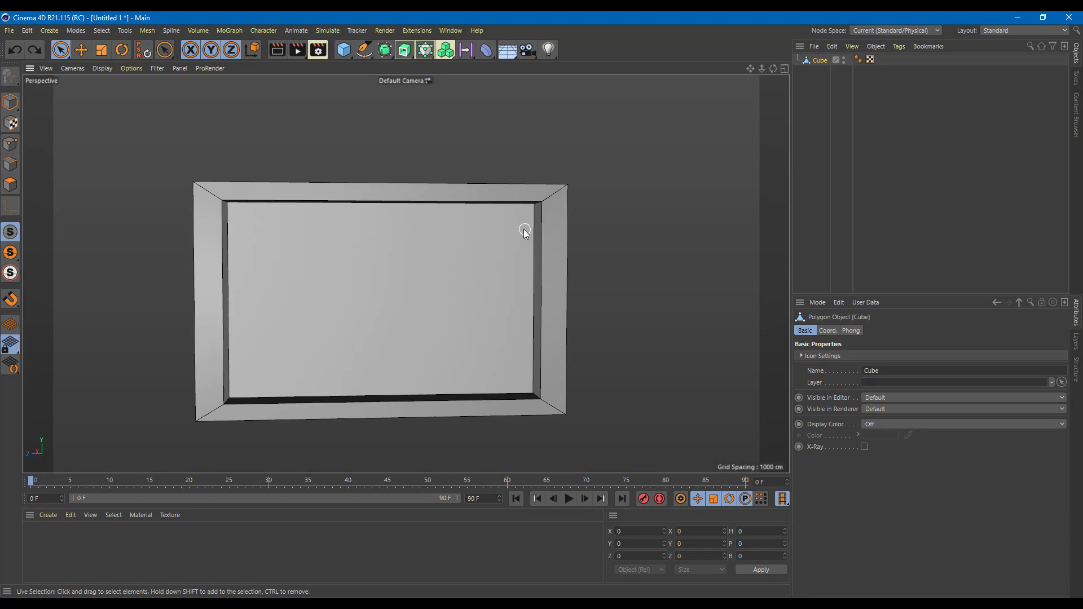
{"action": "left_click_drag", "start_coordinate": [445, 229], "coordinate": [492, 246], "text": "alt"}
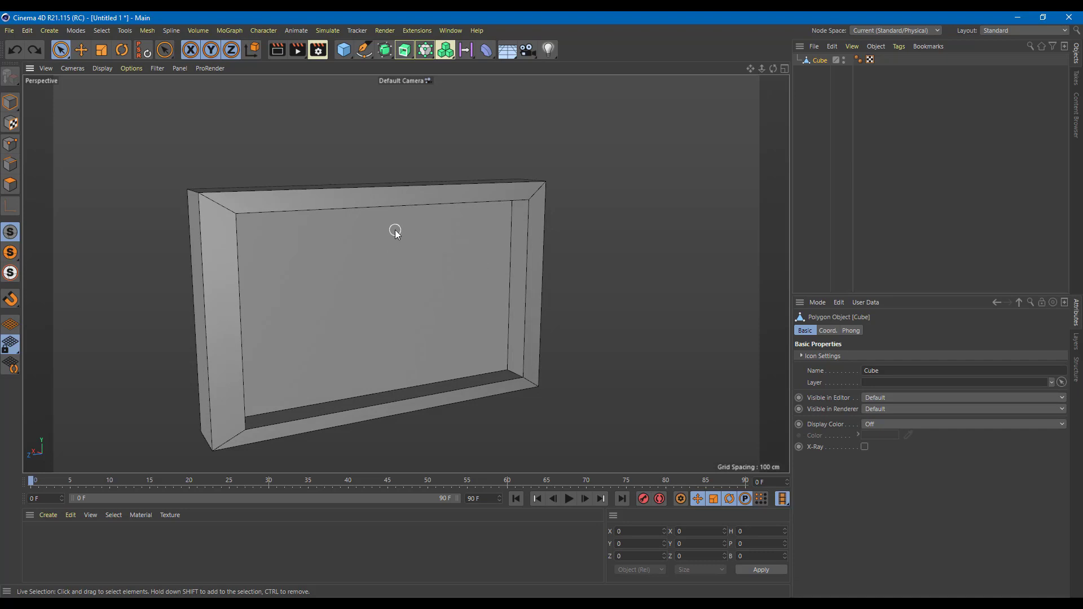
{"action": "left_click", "coordinate": [10, 101]}
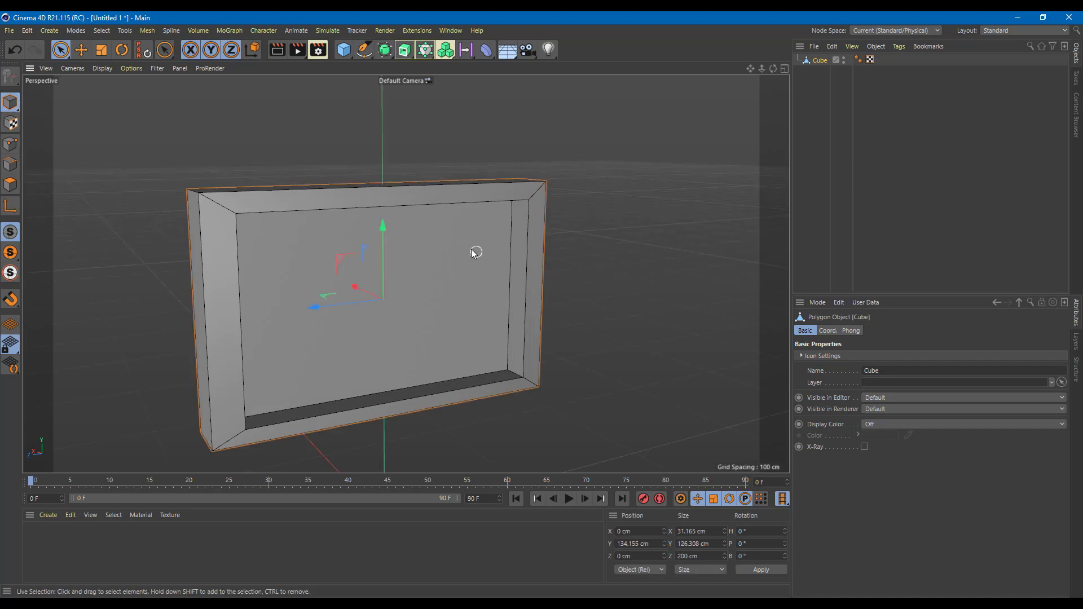
{"action": "left_click", "coordinate": [992, 33]}
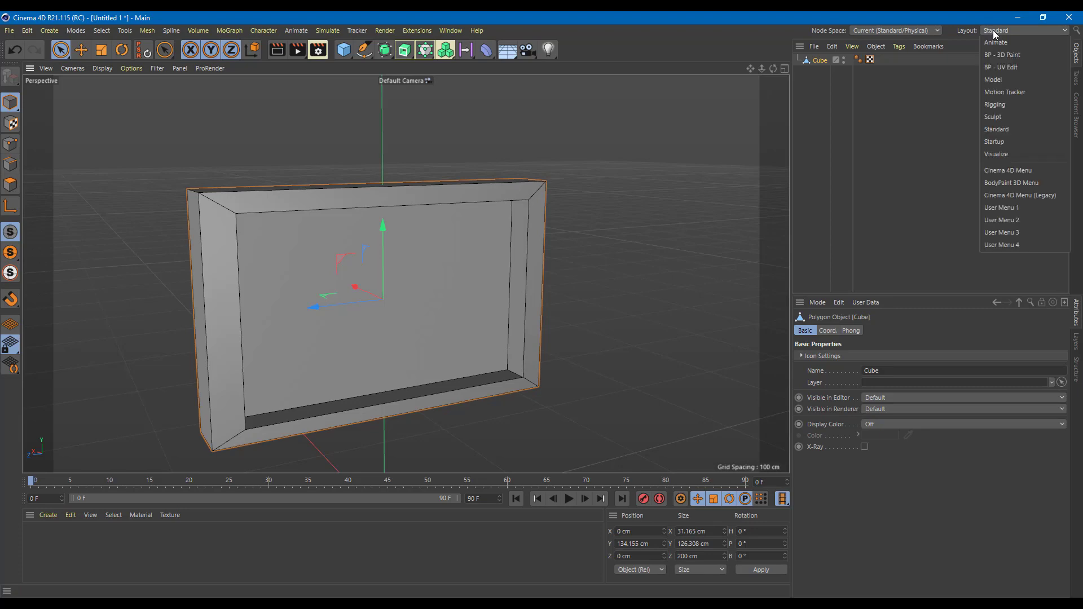
{"action": "left_click", "coordinate": [1000, 68]}
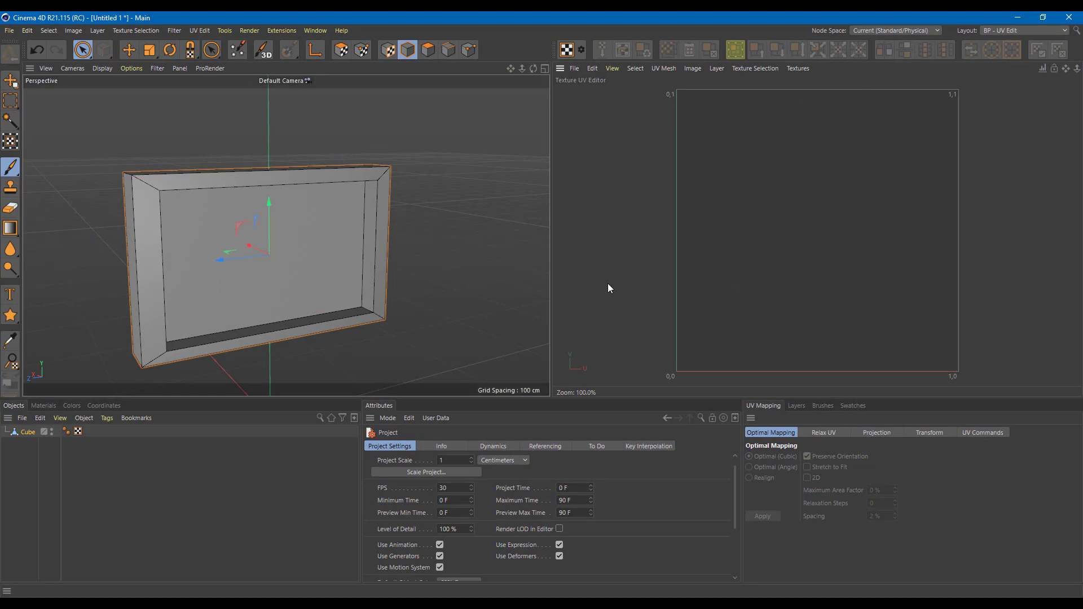
Select the Cube object and activate UV Polygons mode.
{"action": "left_click", "coordinate": [28, 433]}
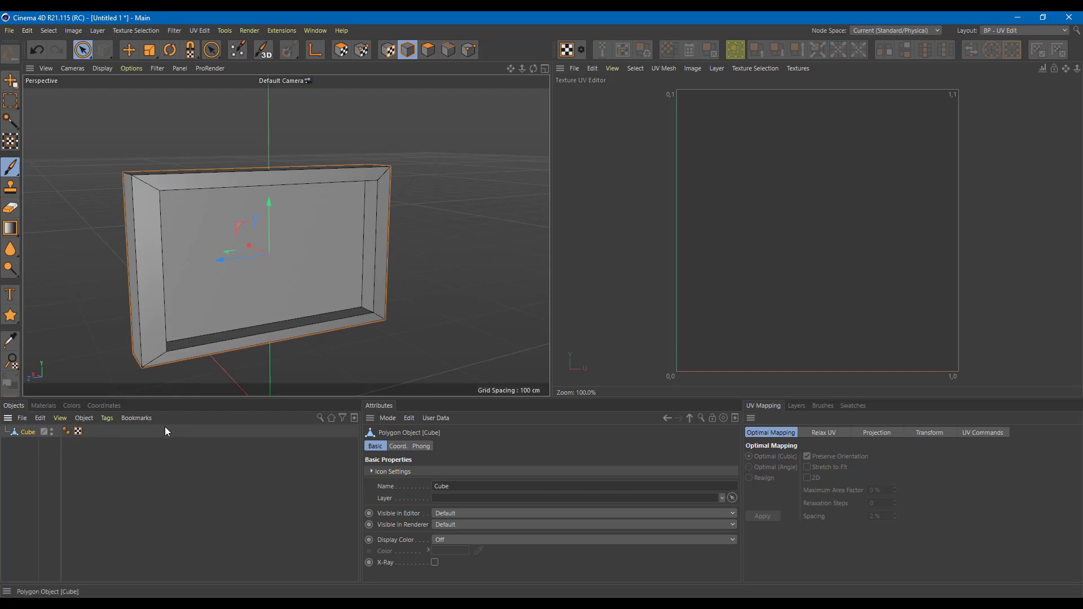
{"action": "scroll", "coordinate": [722, 246], "scroll_direction": "down", "scroll_amount": 2}
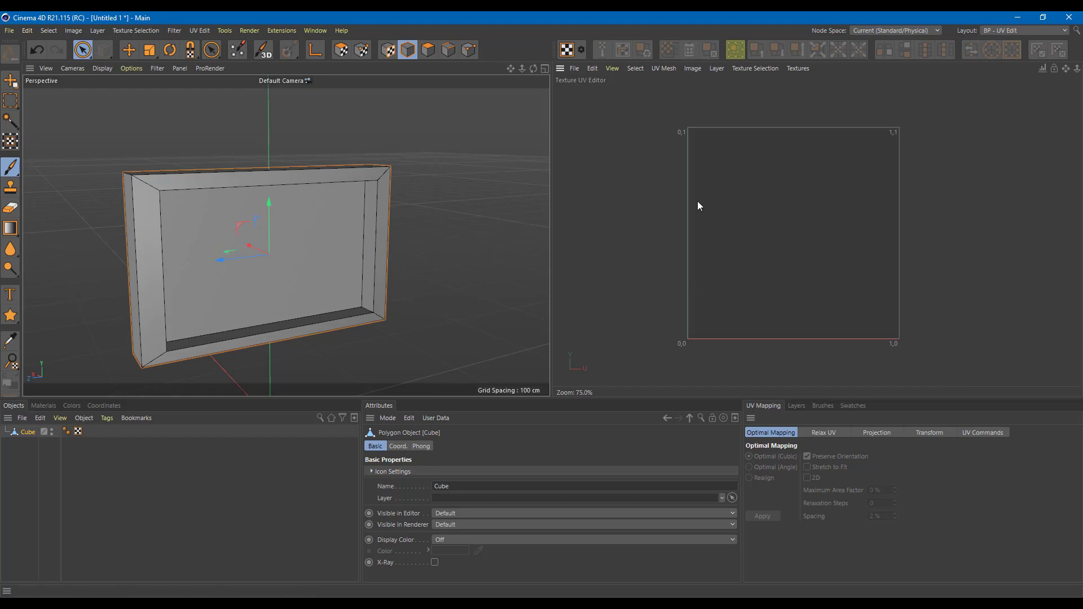
{"action": "left_click", "coordinate": [667, 70]}
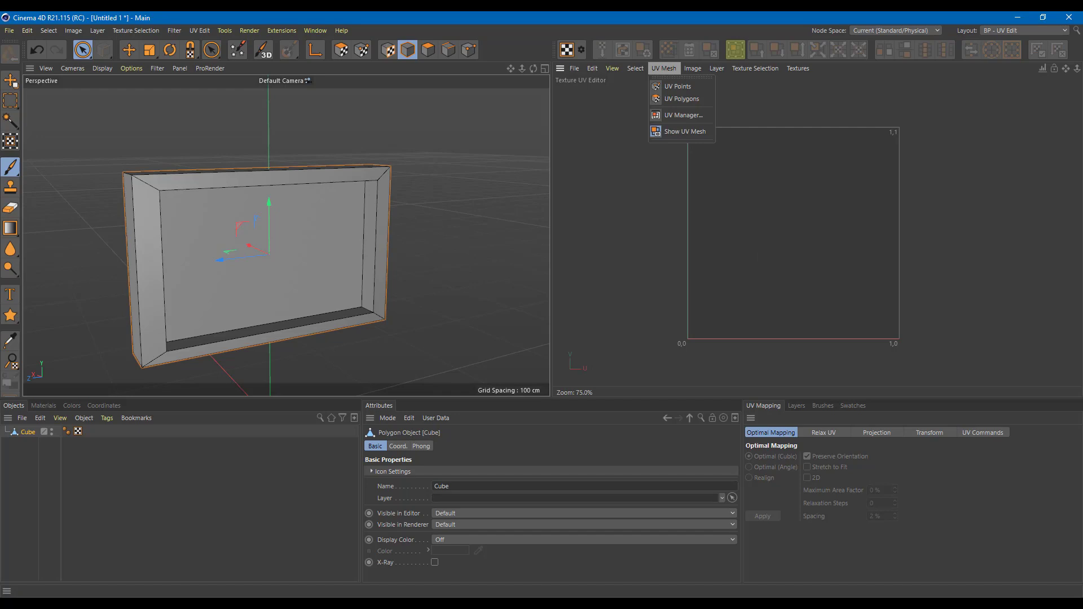
{"action": "left_click", "coordinate": [1025, 140]}
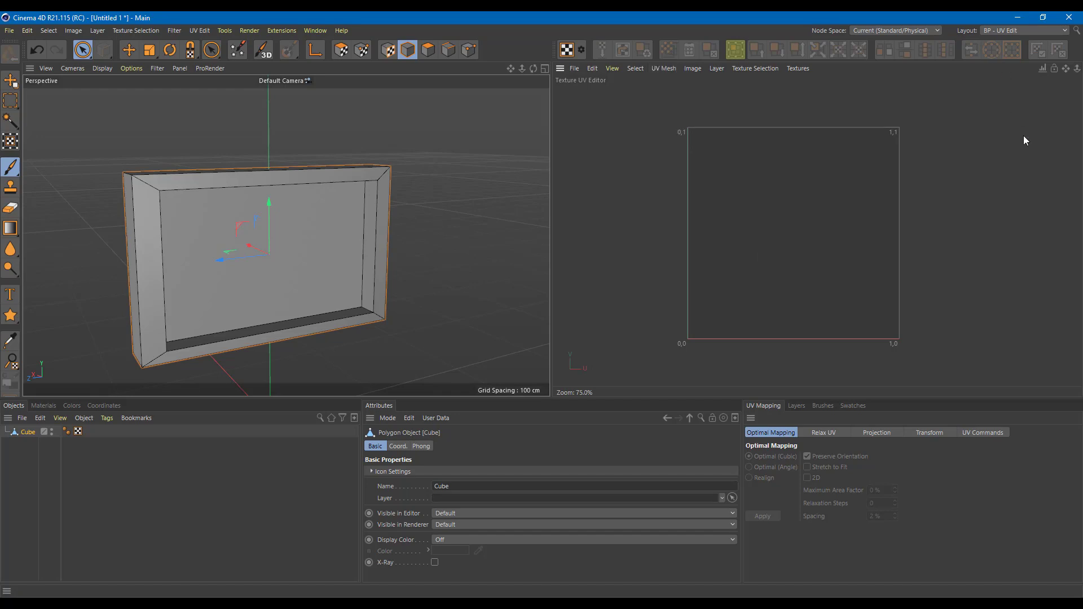
{"action": "left_click", "coordinate": [342, 52]}
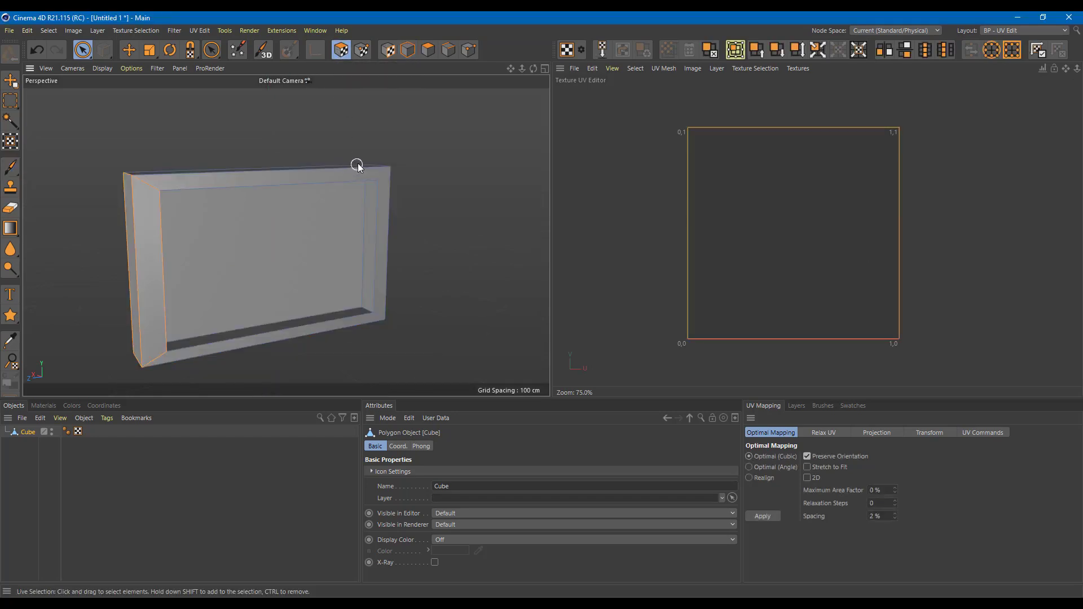
Select the frame's polygons with Live Selection and apply Optimal (Cubic) UV mapping with Preserve Orientation.
{"action": "left_click", "coordinate": [90, 155]}
{"action": "mouse_move", "coordinate": [432, 265]}
{"action": "left_mouse_down"}
{"action": "mouse_move", "coordinate": [324, 181]}
{"action": "mouse_move", "coordinate": [363, 288]}
{"action": "mouse_move", "coordinate": [276, 279]}
{"action": "mouse_move", "coordinate": [153, 312]}
{"action": "left_mouse_up"}
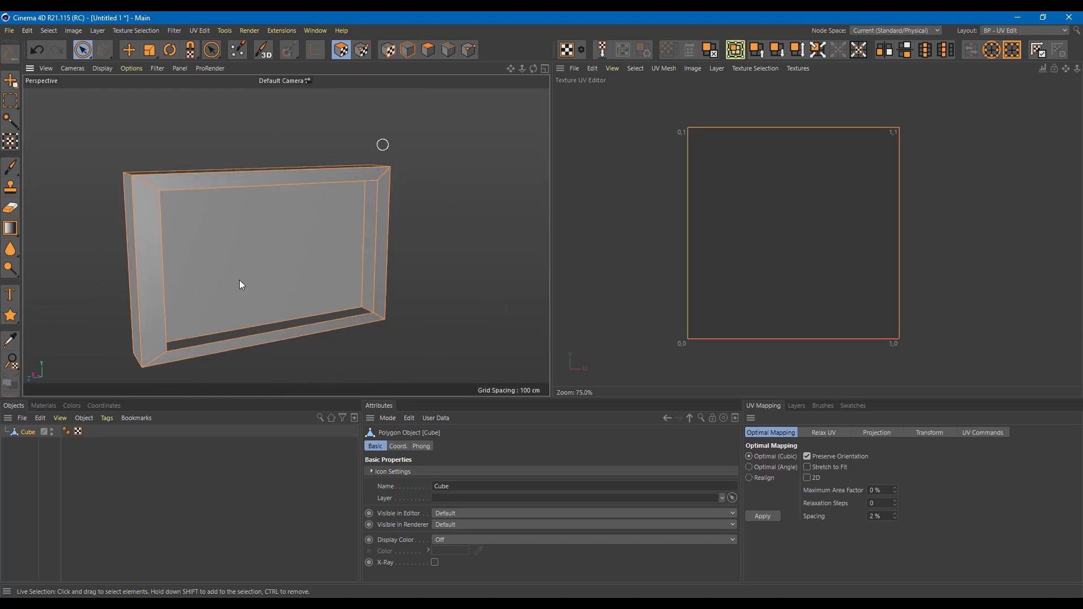
{"action": "left_click_drag", "start_coordinate": [256, 199], "coordinate": [433, 238], "text": "alt"}
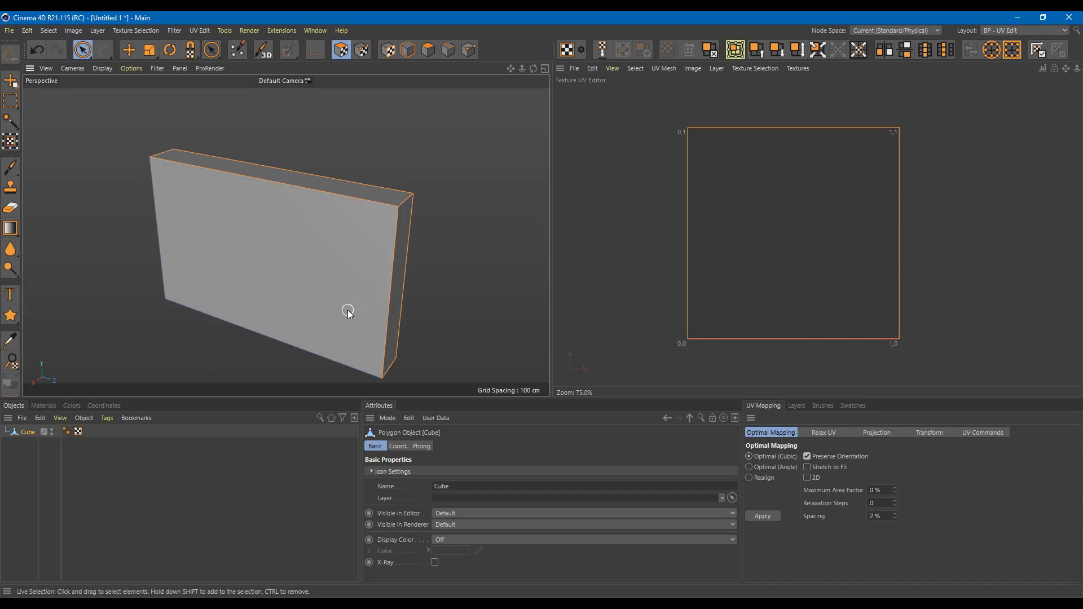
{"action": "left_click_drag", "start_coordinate": [345, 308], "coordinate": [465, 207], "text": "alt"}
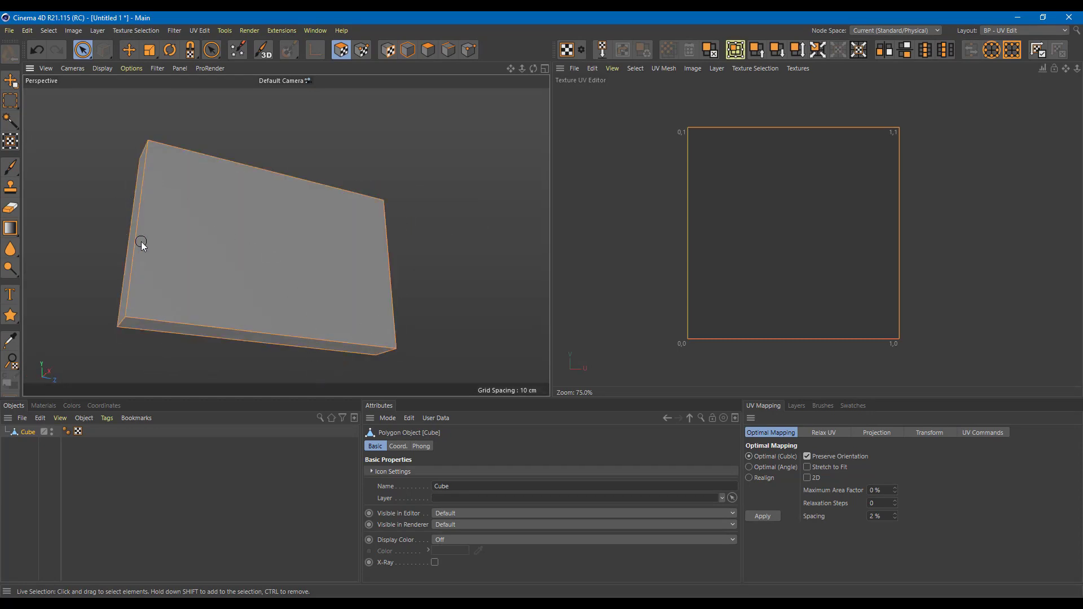
{"action": "left_click_drag", "start_coordinate": [221, 252], "coordinate": [456, 248], "text": "alt"}
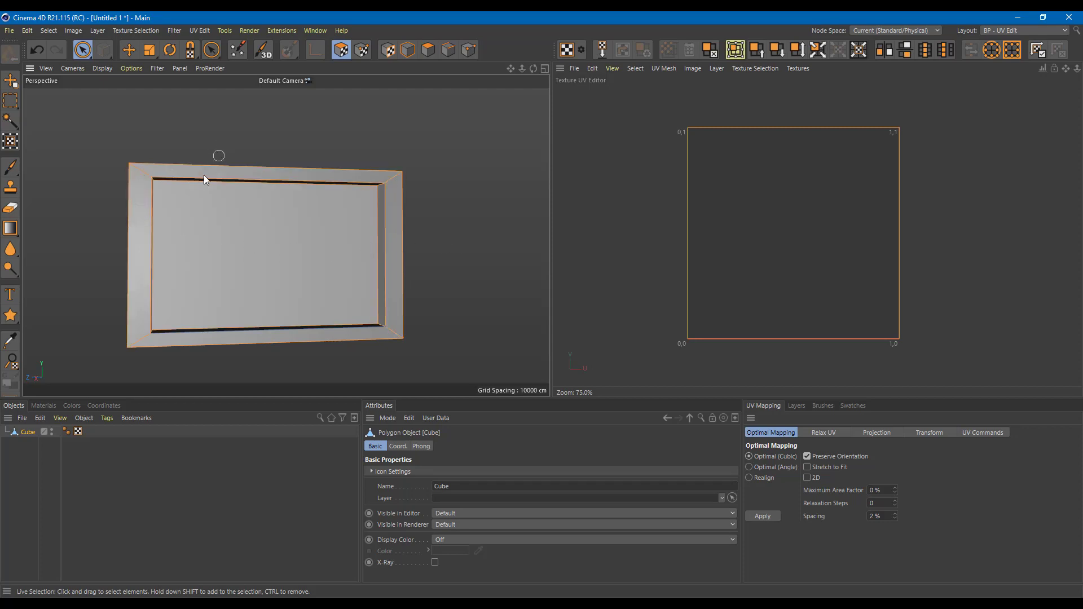
{"action": "mouse_move", "coordinate": [188, 280]}
{"action": "left_mouse_down", "text": "alt"}
{"action": "mouse_move", "coordinate": [478, 314]}
{"action": "mouse_move", "coordinate": [474, 229]}
{"action": "mouse_move", "coordinate": [279, 267]}
{"action": "mouse_move", "coordinate": [196, 312]}
{"action": "mouse_move", "coordinate": [188, 297]}
{"action": "left_mouse_up", "text": "alt"}
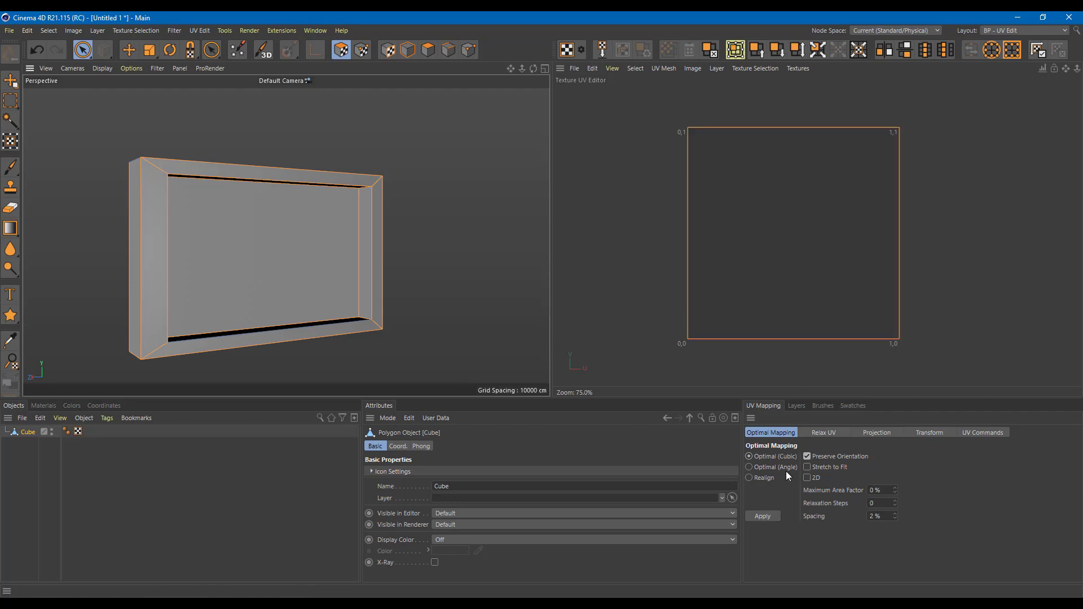
{"action": "left_click", "coordinate": [766, 516]}
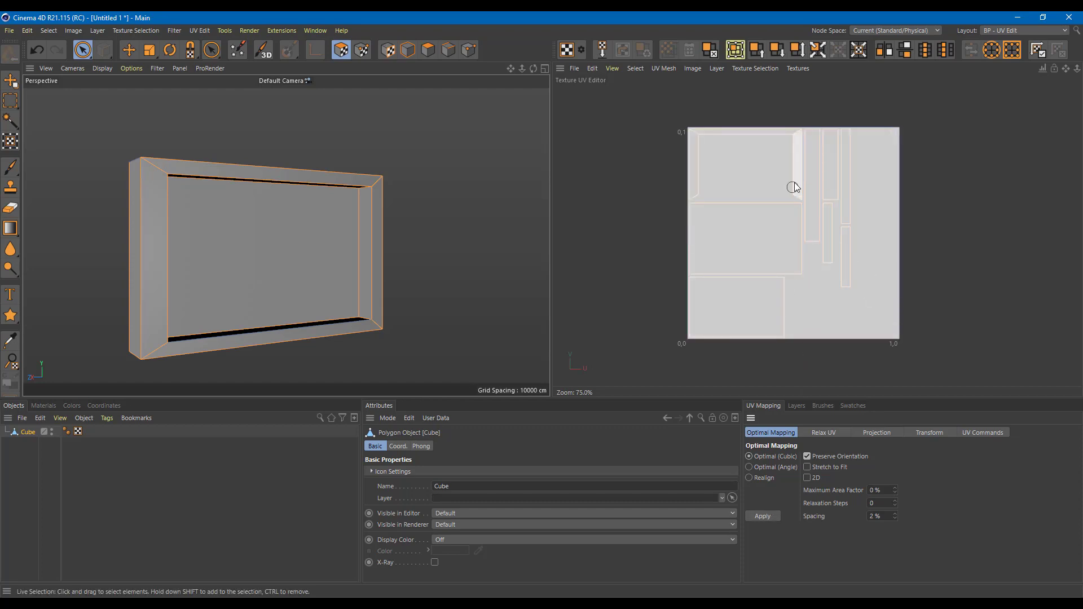
Examine which faces of the frame the large rectangular UV islands correspond to by selecting them individually.
{"action": "left_click", "coordinate": [935, 220]}
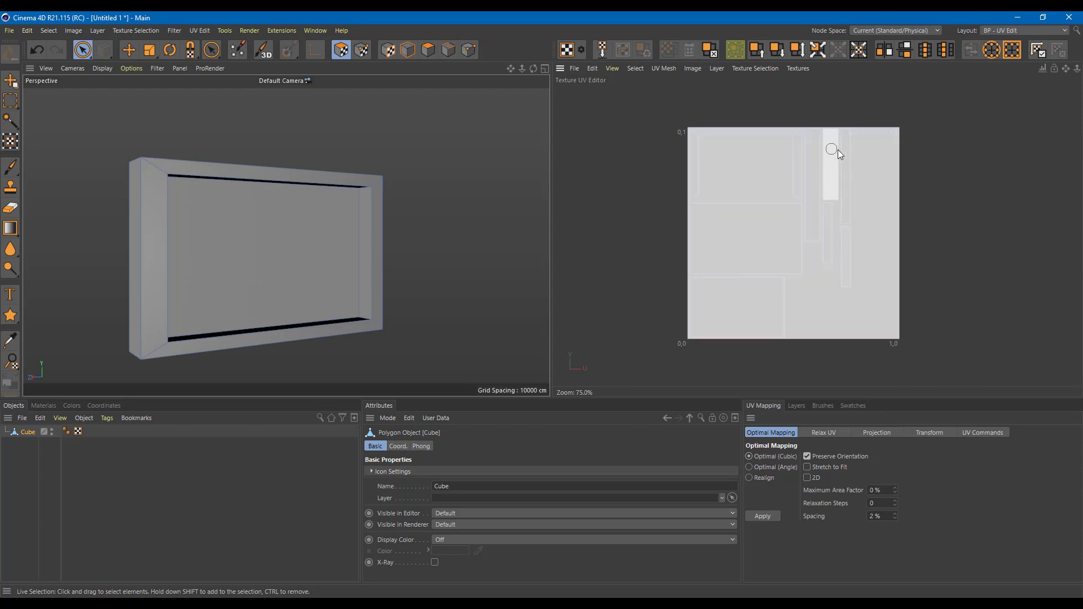
{"action": "left_click", "coordinate": [734, 244]}
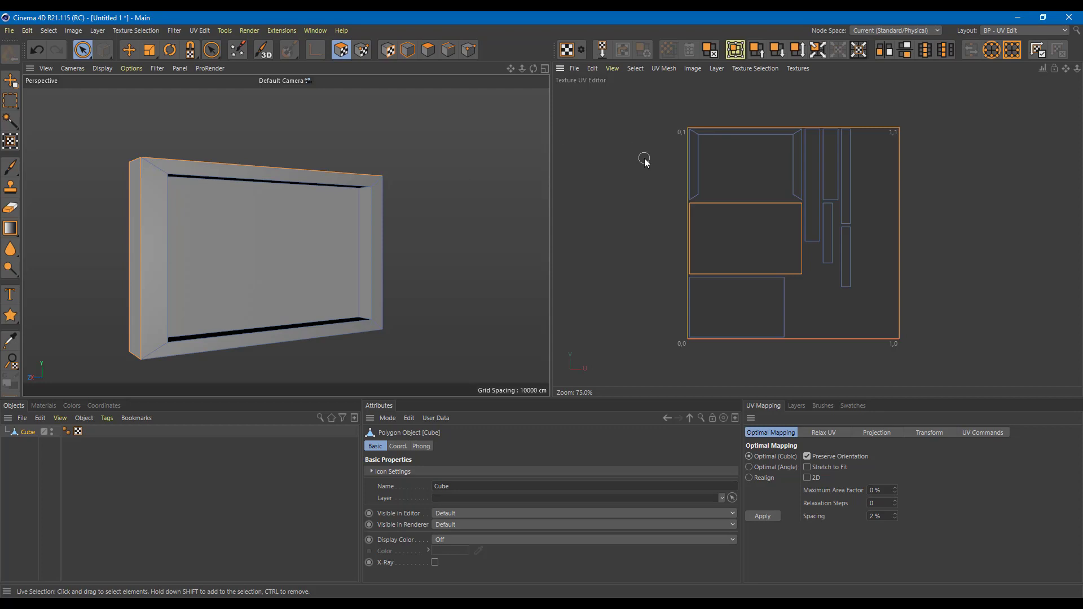
{"action": "left_click", "coordinate": [757, 312]}
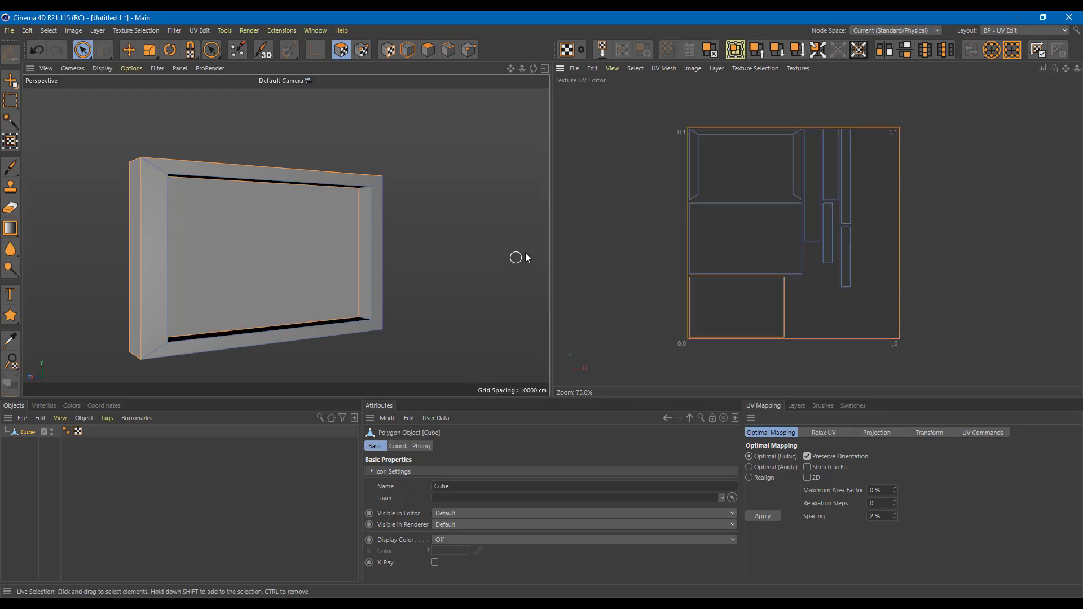
{"action": "mouse_move", "coordinate": [418, 223]}
{"action": "left_mouse_down", "text": "alt"}
{"action": "mouse_move", "coordinate": [347, 228]}
{"action": "mouse_move", "coordinate": [404, 228]}
{"action": "left_mouse_up", "text": "alt"}
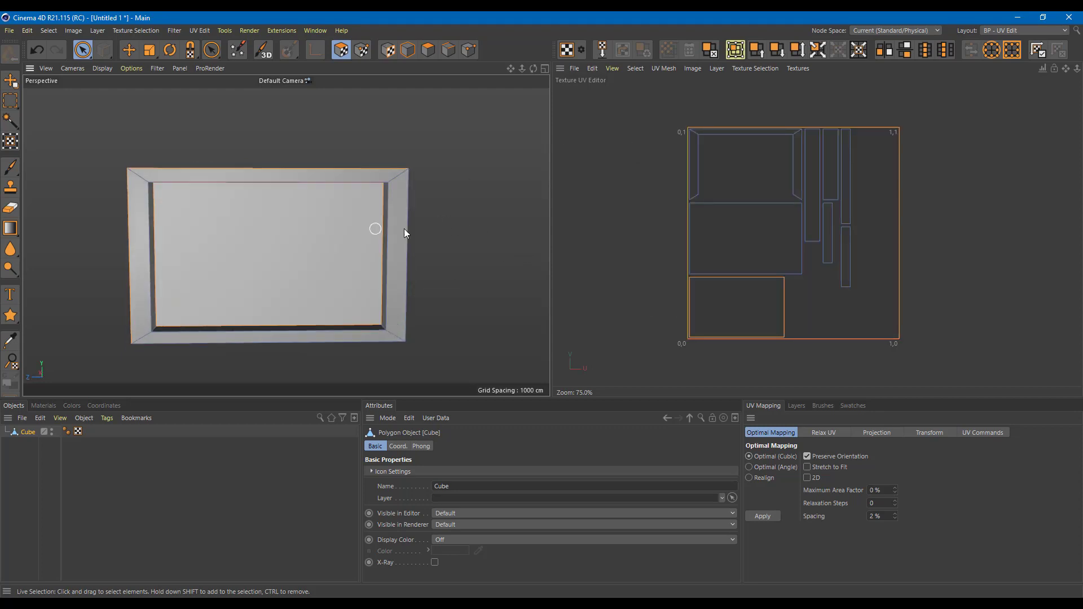
{"action": "left_click", "coordinate": [733, 251]}
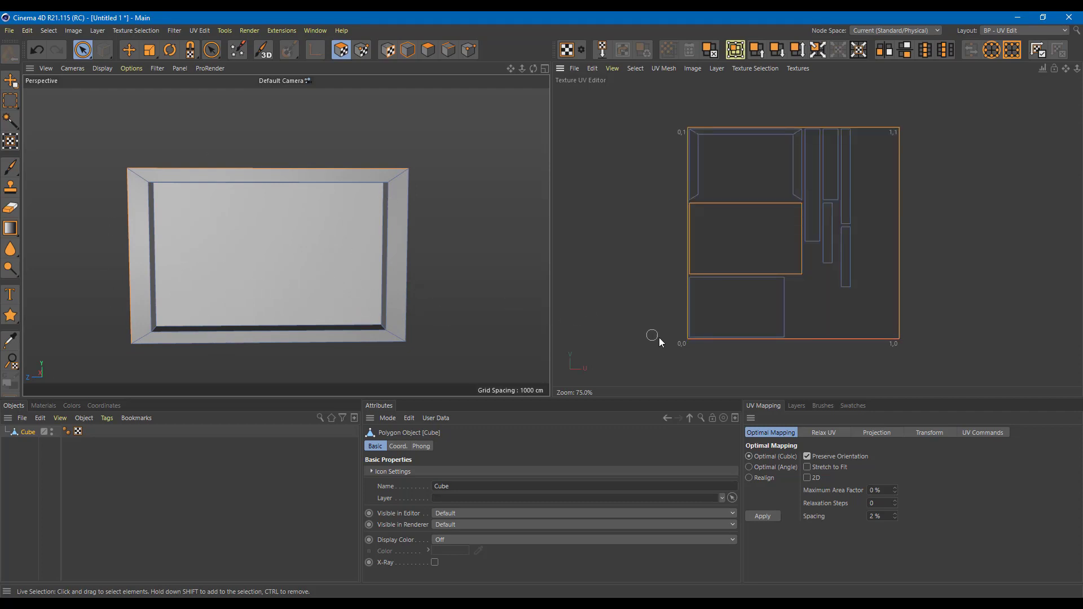
{"action": "left_click", "coordinate": [720, 298]}
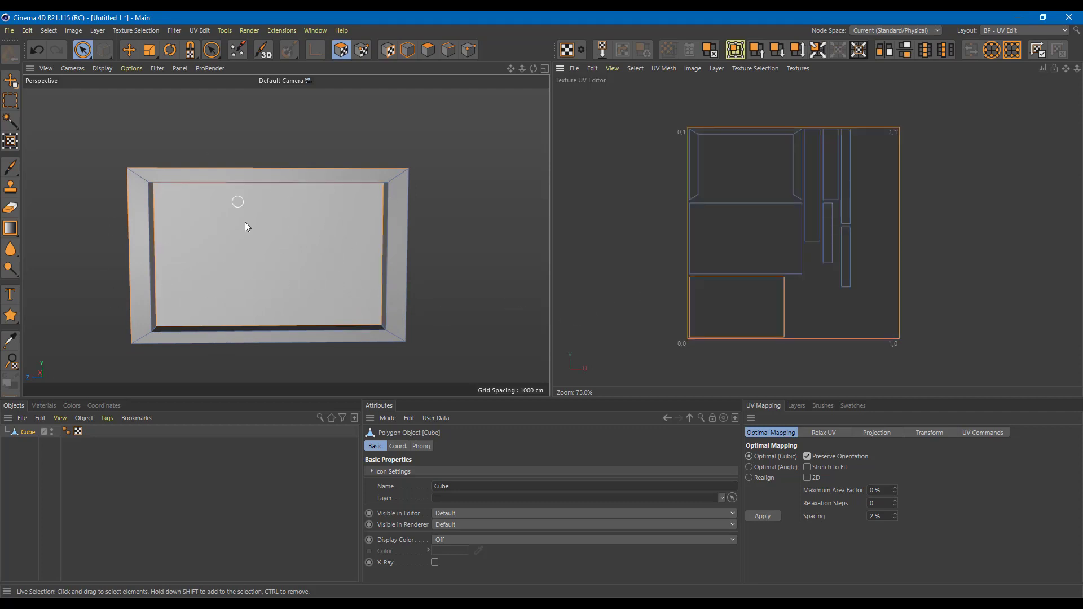
{"action": "left_click_drag", "start_coordinate": [394, 273], "coordinate": [370, 276], "text": "alt"}
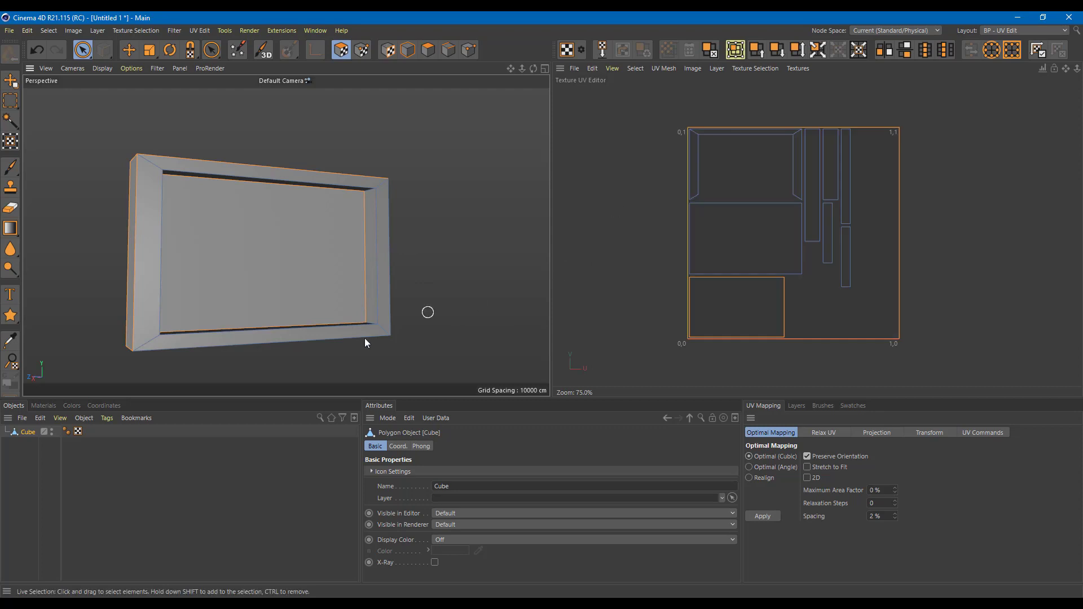
Select all polygons on every side of the frame with Lasso Selection and apply Optimal (Cubic) UV mapping with Preserve Orientation.
{"action": "left_click", "coordinate": [85, 51]}
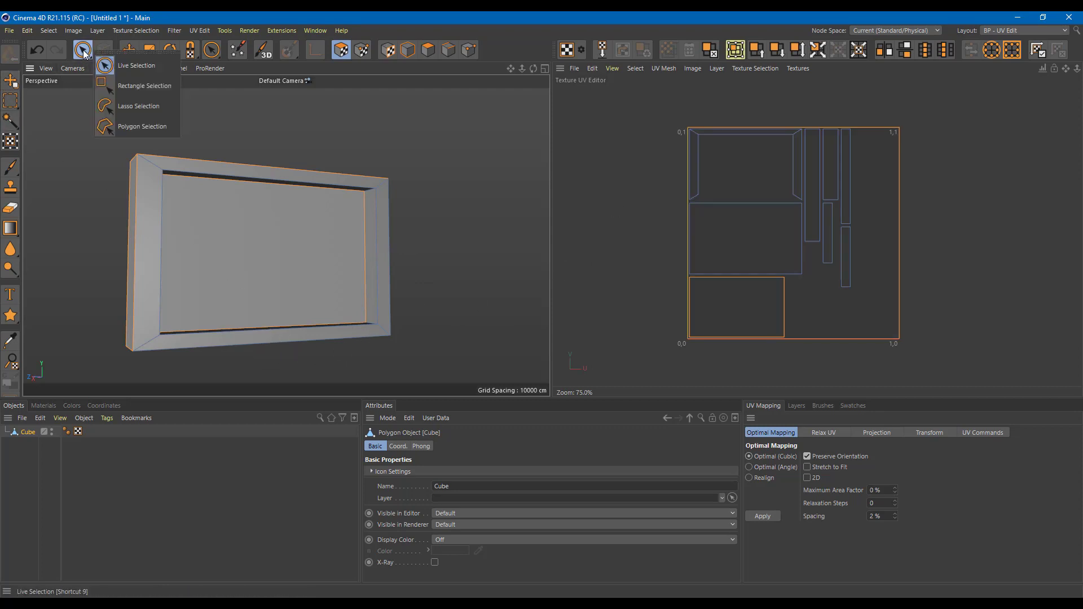
{"action": "left_click", "coordinate": [148, 108]}
{"action": "mouse_move", "coordinate": [77, 124]}
{"action": "left_mouse_down"}
{"action": "mouse_move", "coordinate": [261, 104]}
{"action": "mouse_move", "coordinate": [485, 473]}
{"action": "mouse_move", "coordinate": [16, 228]}
{"action": "mouse_move", "coordinate": [75, 128]}
{"action": "left_mouse_up"}
{"action": "mouse_move", "coordinate": [177, 255]}
{"action": "left_mouse_down", "text": "alt"}
{"action": "mouse_move", "coordinate": [239, 275]}
{"action": "mouse_move", "coordinate": [422, 279]}
{"action": "mouse_move", "coordinate": [505, 225]}
{"action": "mouse_move", "coordinate": [510, 261]}
{"action": "left_mouse_up", "text": "alt"}
{"action": "mouse_move", "coordinate": [272, 199]}
{"action": "left_mouse_down", "text": "shift"}
{"action": "mouse_move", "coordinate": [184, 216]}
{"action": "mouse_move", "coordinate": [219, 227]}
{"action": "left_mouse_up", "text": "shift"}
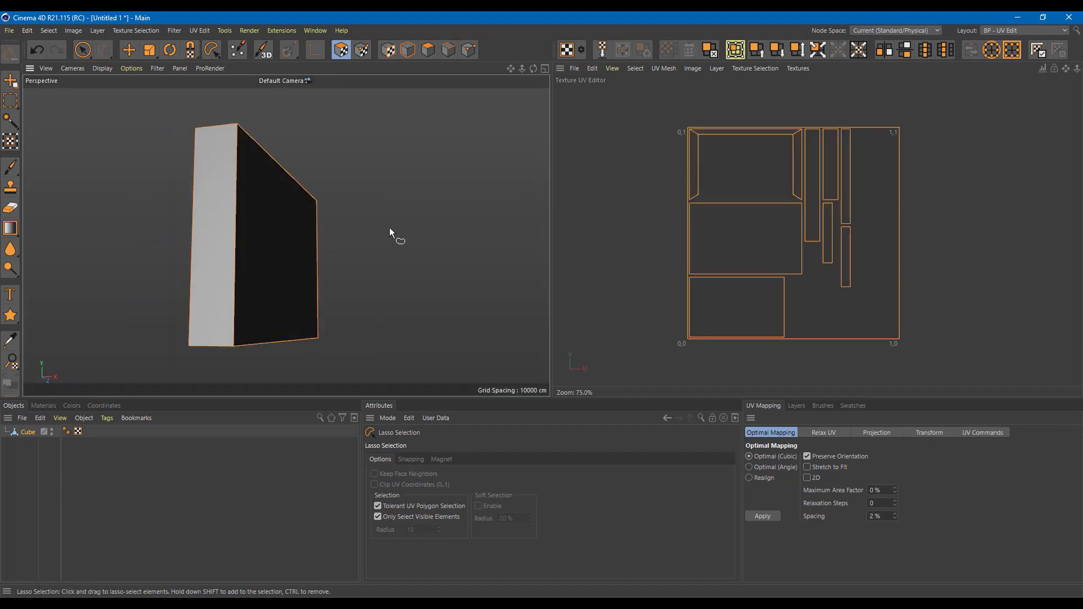
{"action": "mouse_move", "coordinate": [401, 231]}
{"action": "left_mouse_down", "text": "alt"}
{"action": "mouse_move", "coordinate": [29, 248]}
{"action": "mouse_move", "coordinate": [457, 235]}
{"action": "left_mouse_up", "text": "alt"}
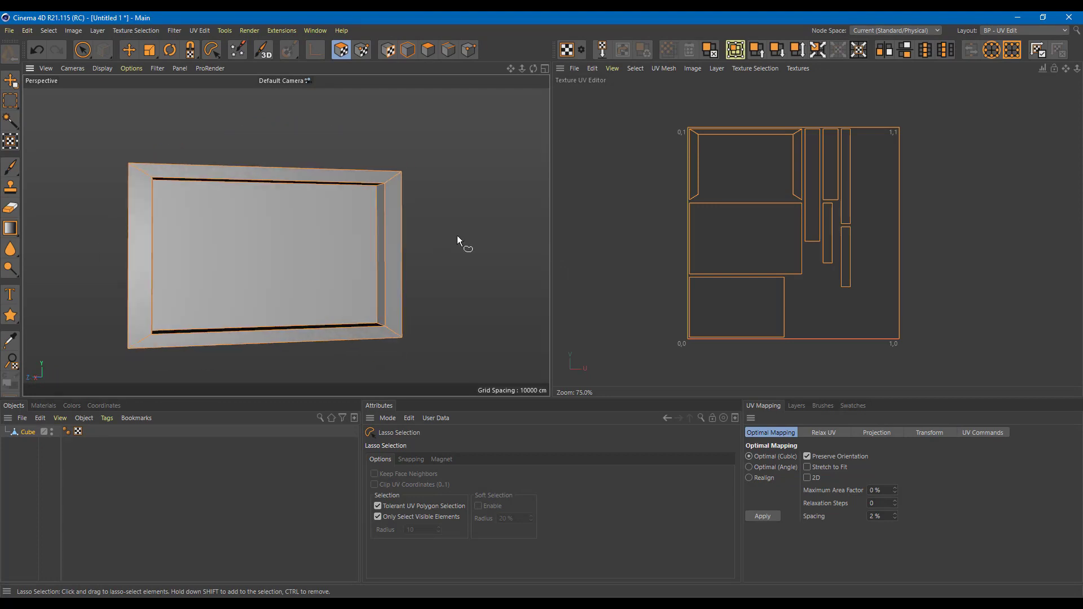
{"action": "left_click", "coordinate": [764, 515]}
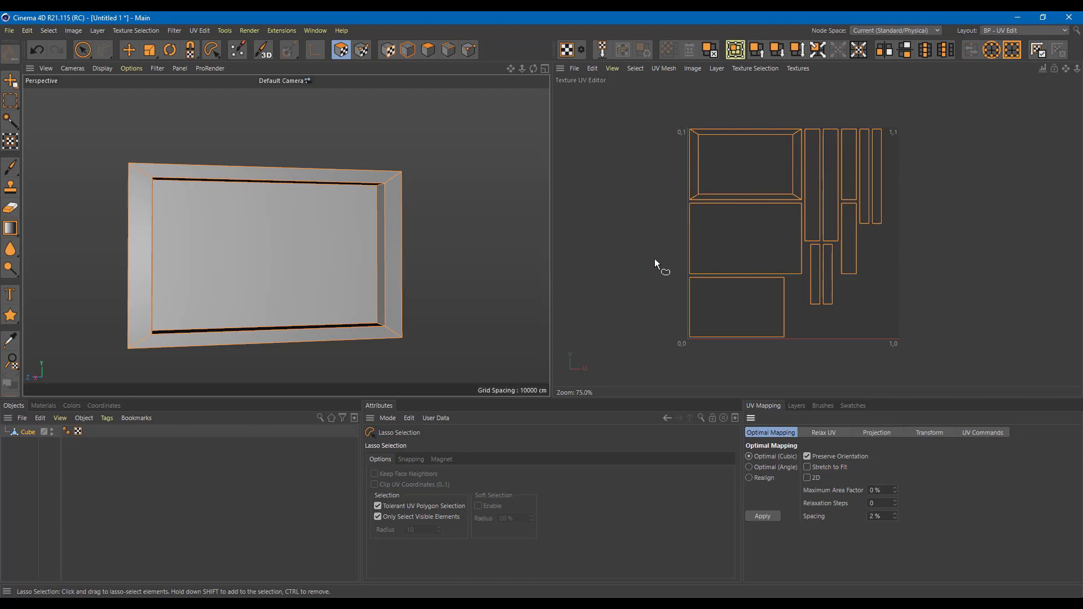
{"action": "left_click_drag", "start_coordinate": [409, 224], "coordinate": [454, 229], "text": "alt"}
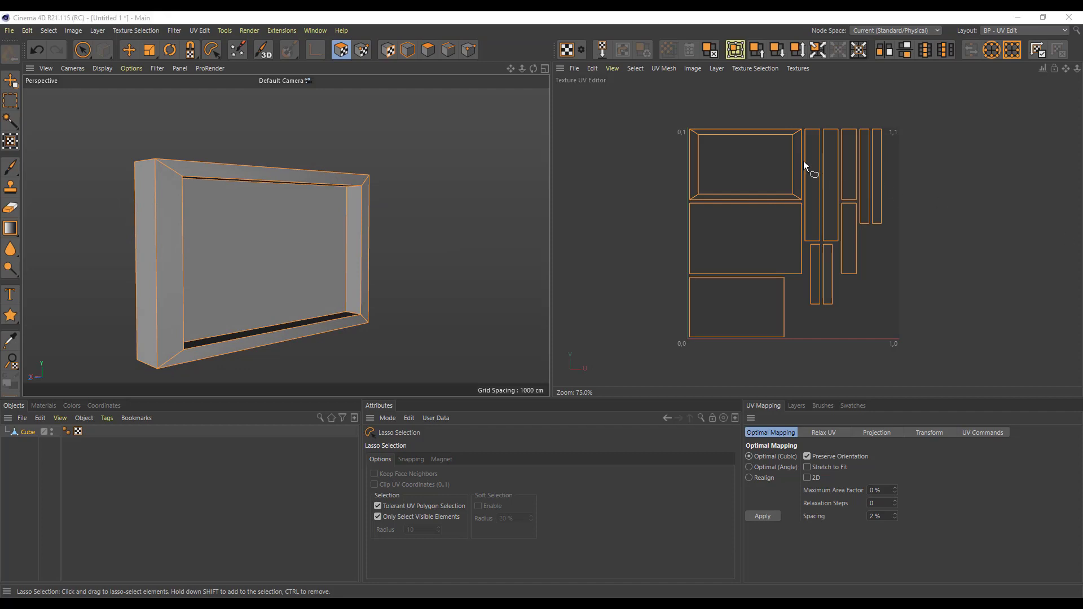
Create a new texture named PhotoFrame with a width and height of 4000 pixels.
{"action": "left_click", "coordinate": [574, 68]}
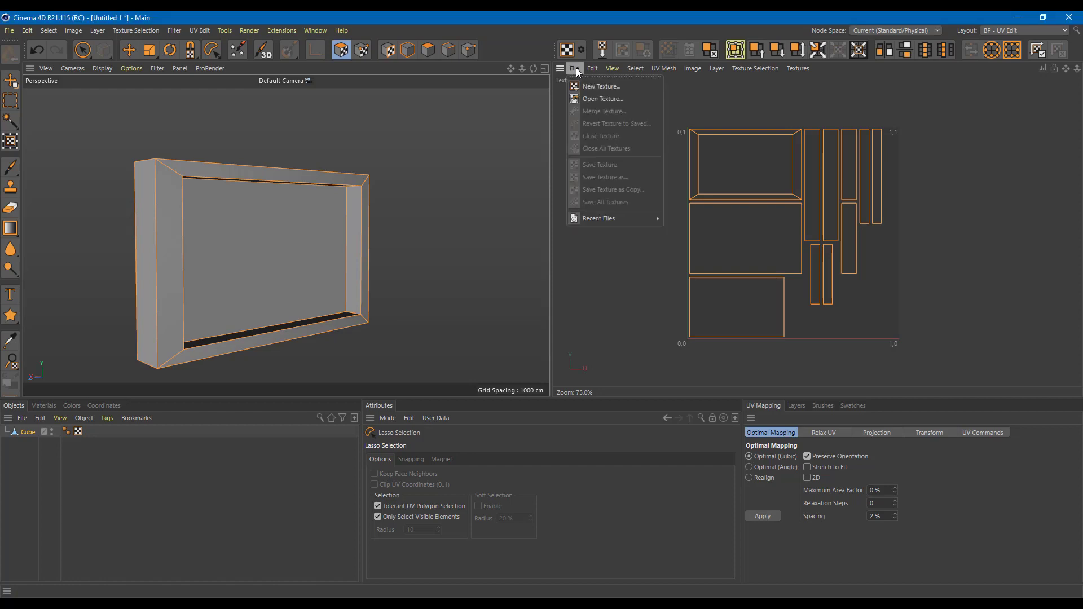
{"action": "left_click", "coordinate": [597, 88]}
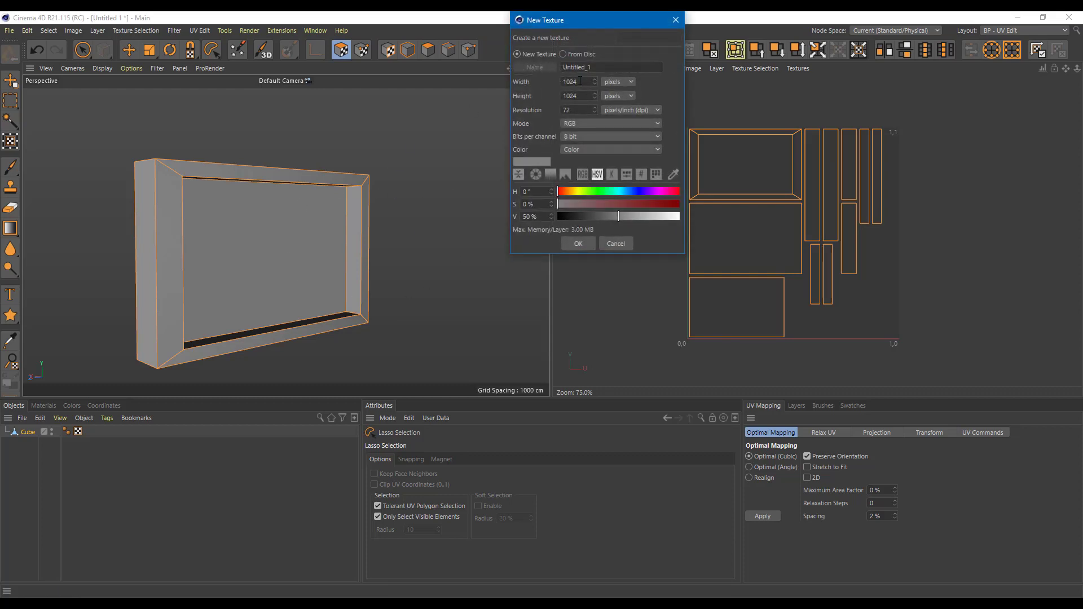
{"action": "left_click_drag", "start_coordinate": [587, 81], "coordinate": [506, 86]}
{"action": "left_click_drag", "start_coordinate": [580, 81], "coordinate": [520, 79]}
{"action": "type", "text": "4000"}
{"action": "left_click_drag", "start_coordinate": [584, 96], "coordinate": [531, 96]}
{"action": "type", "text": "4000"}
{"action": "left_click", "coordinate": [599, 70]}
{"action": "type", "text": "Frame"}
{"action": "left_click", "coordinate": [577, 243]}
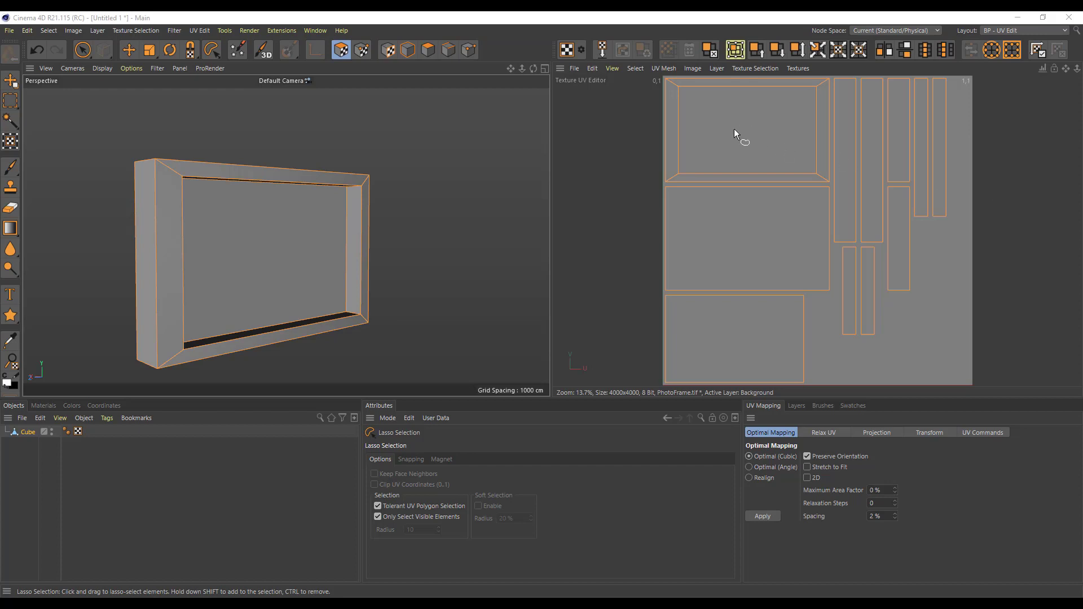
Create a UV mesh layer in the PhotoFrame texture.
{"action": "left_click", "coordinate": [715, 68]}
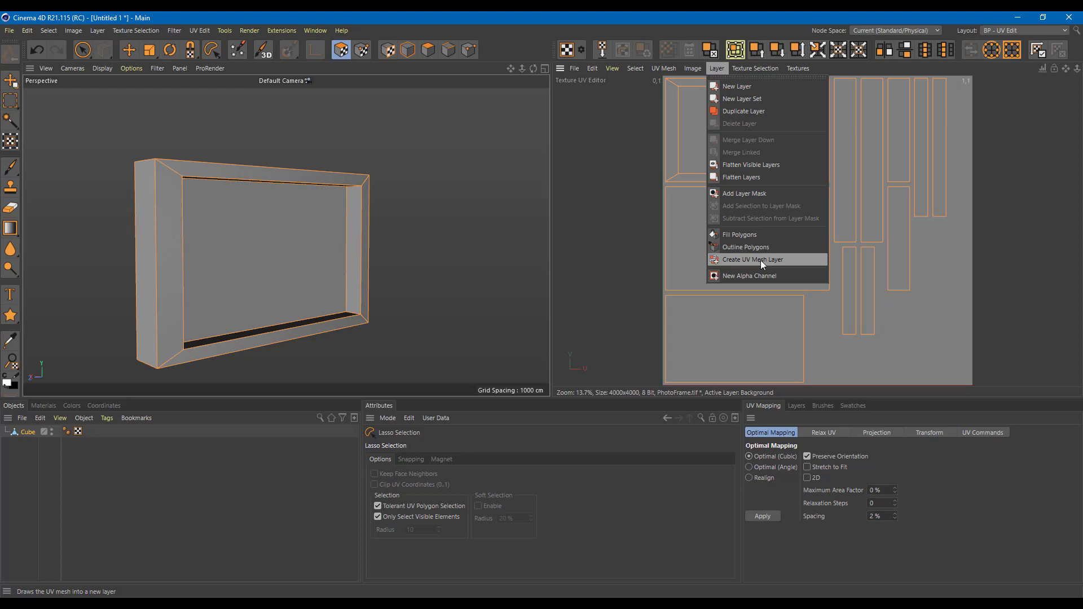
{"action": "left_click", "coordinate": [777, 260]}
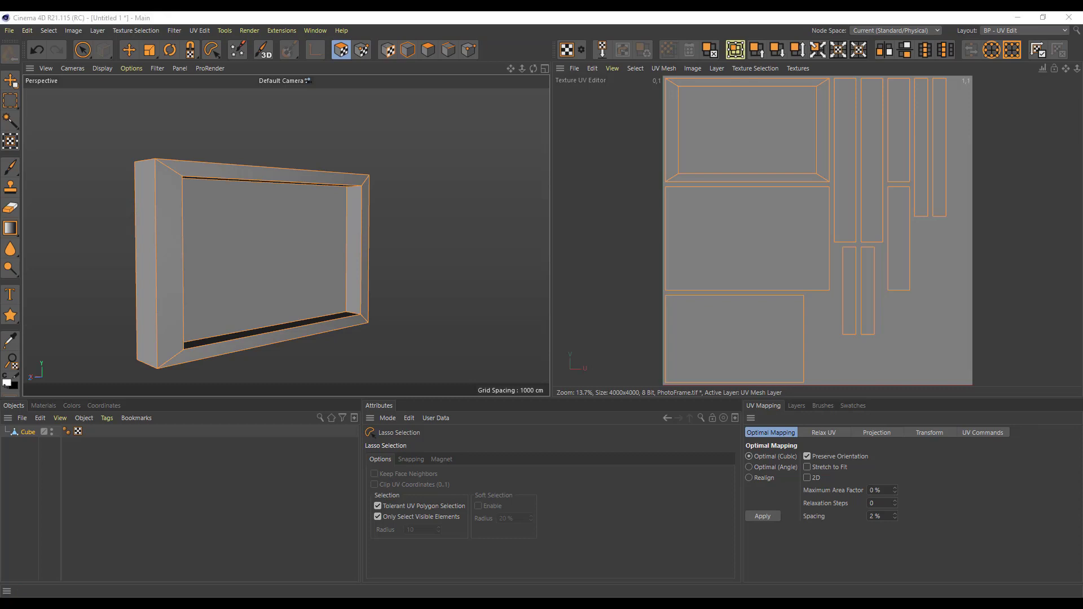
Save the texture with its UV mesh layer to the Desktop as a PSD file named PhotoFrame.
{"action": "left_click", "coordinate": [797, 407]}
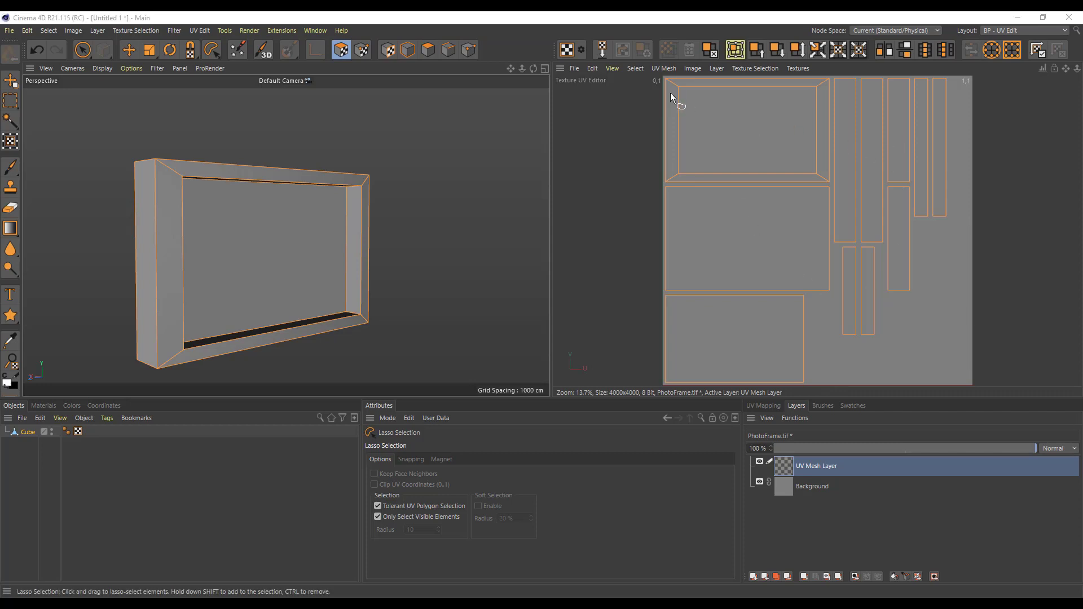
{"action": "left_click", "coordinate": [574, 68]}
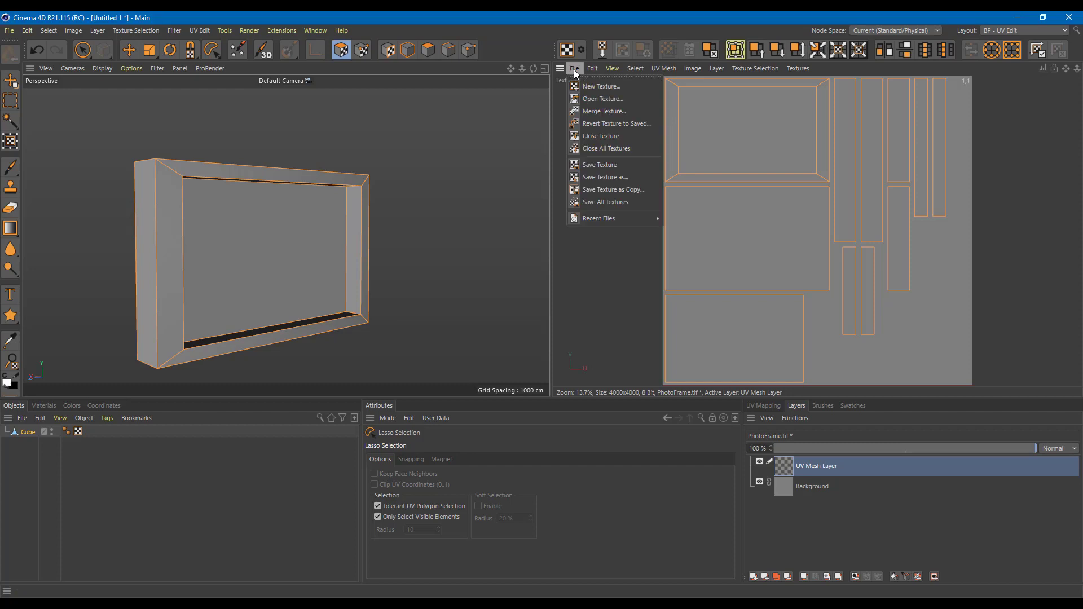
{"action": "left_click", "coordinate": [611, 165]}
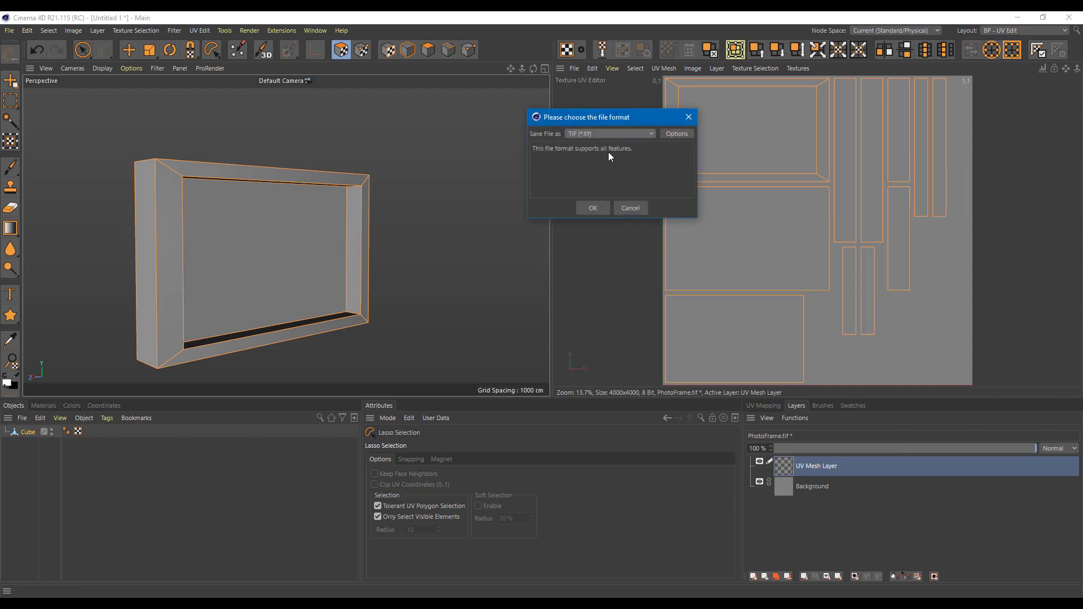
{"action": "left_click", "coordinate": [624, 133]}
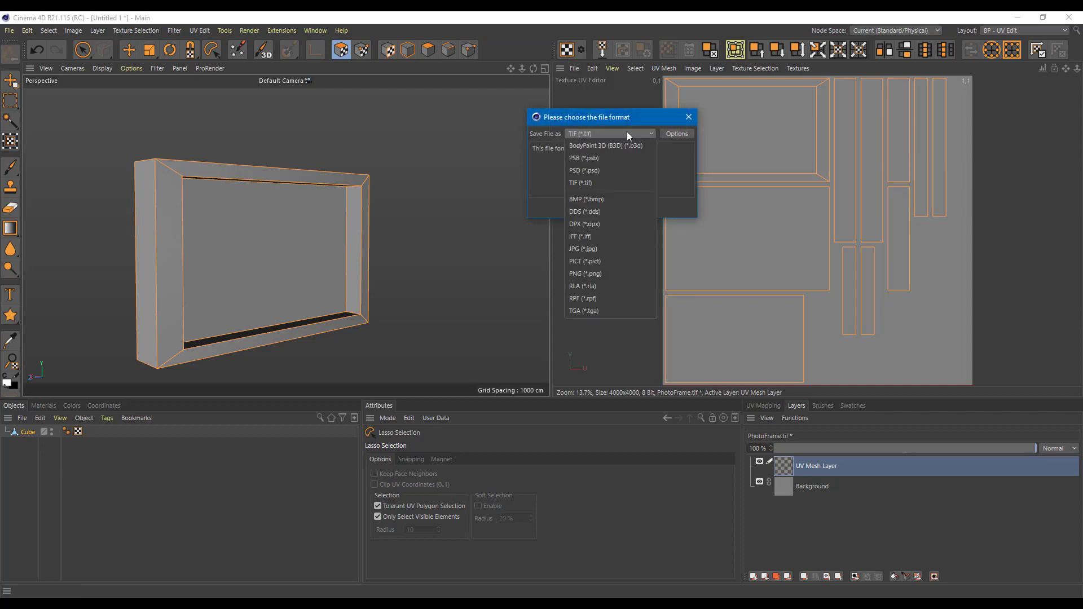
{"action": "left_click", "coordinate": [604, 170]}
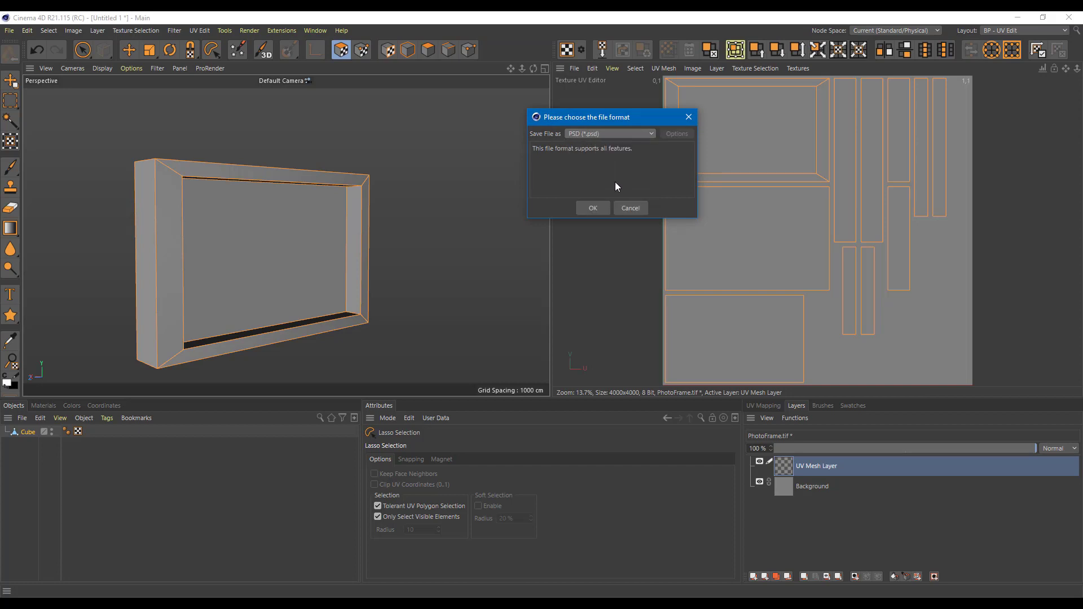
{"action": "left_click", "coordinate": [593, 208]}
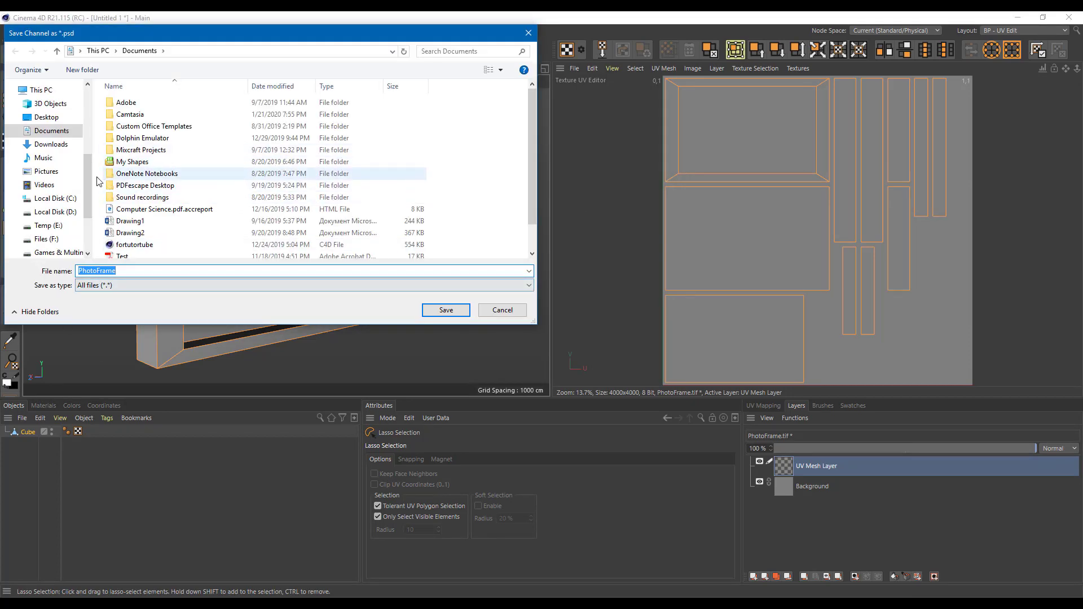
{"action": "scroll", "coordinate": [92, 179], "scroll_direction": "up", "scroll_amount": 1}
{"action": "left_click", "coordinate": [46, 135]}
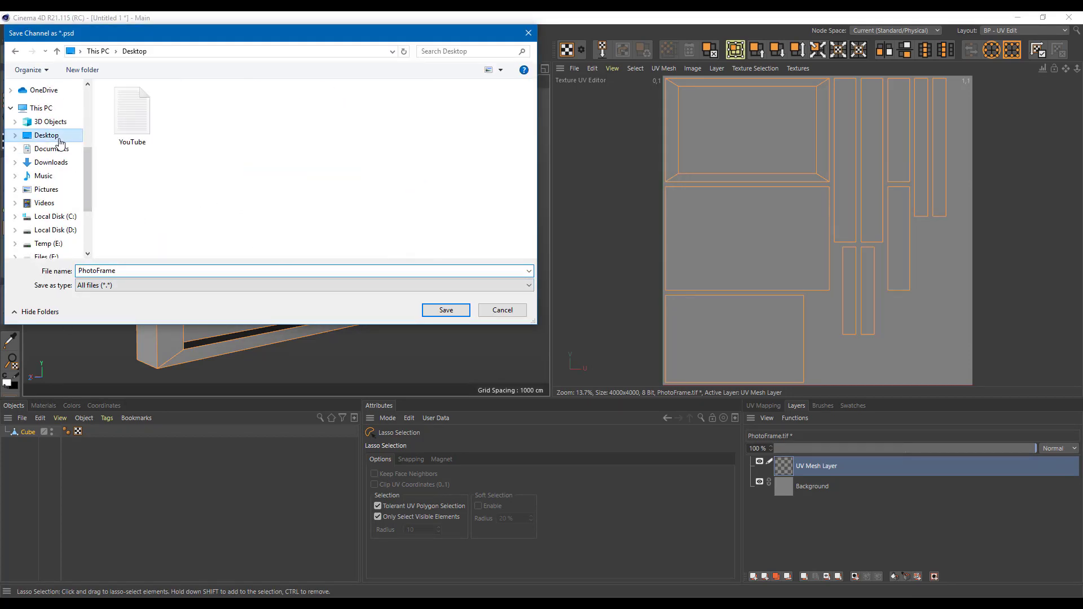
{"action": "left_click", "coordinate": [446, 309]}
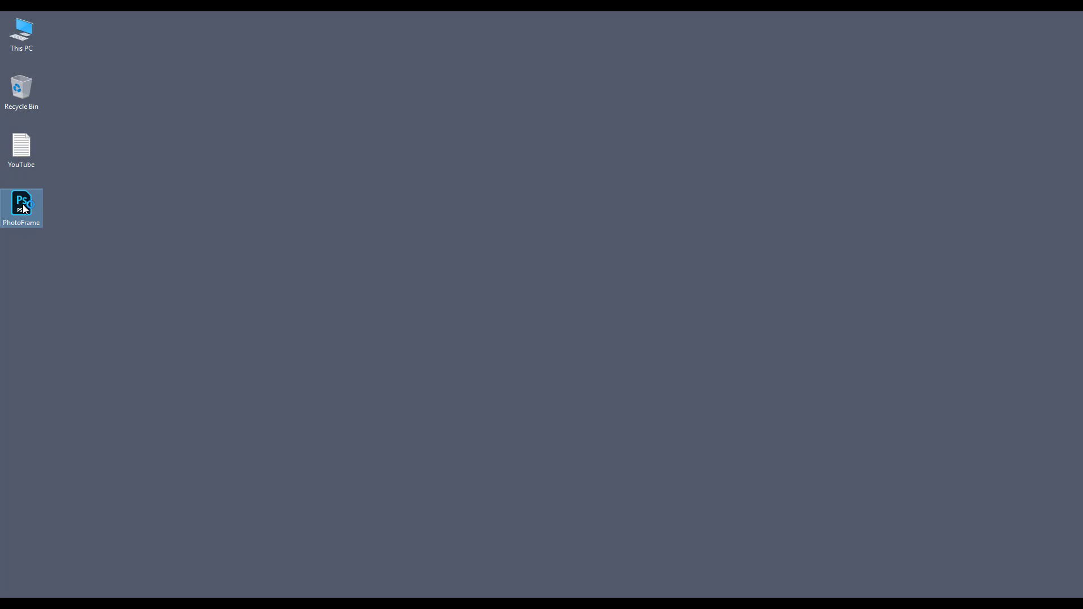
Open the PhotoFrame PSD from the desktop in Photoshop, ignoring the monitor profile, and inspect the UV mesh lines.
{"action": "double_click", "coordinate": [25, 208]}
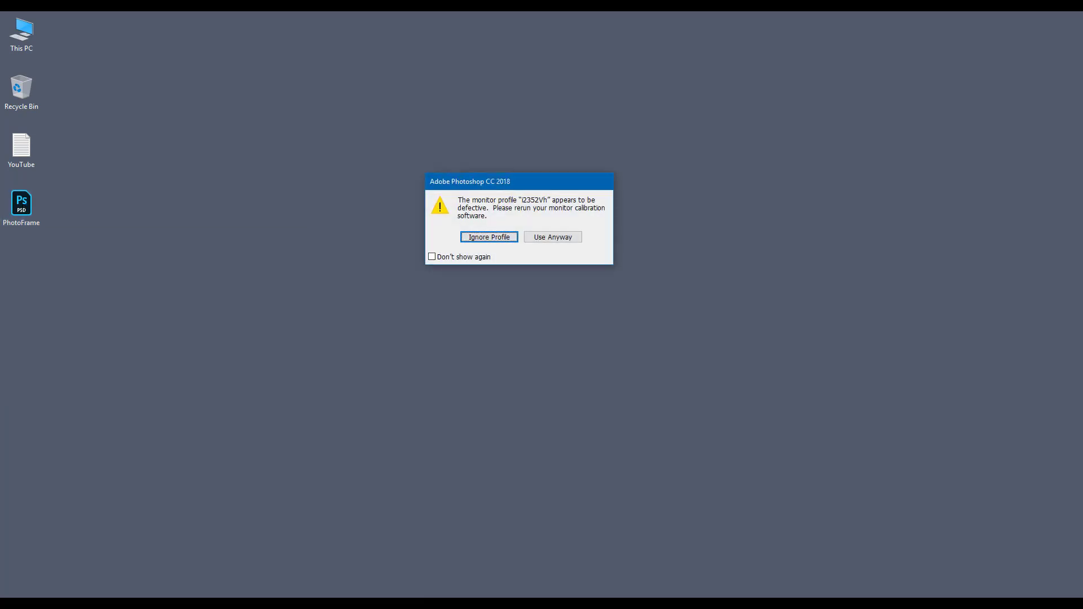
{"action": "left_click", "coordinate": [497, 237]}
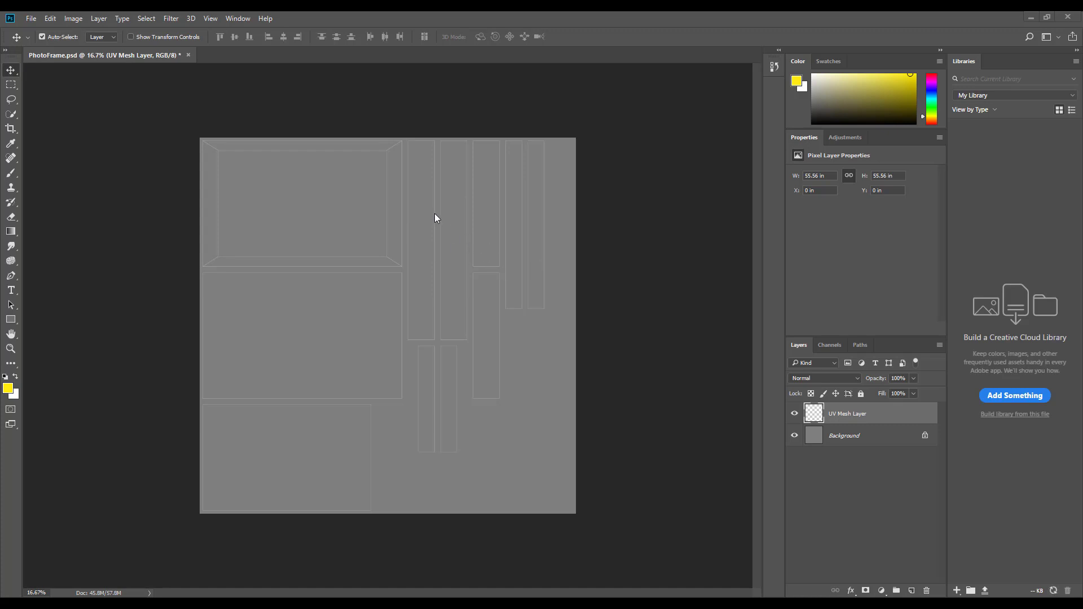
{"action": "scroll", "coordinate": [434, 213], "scroll_direction": "up", "scroll_amount": 6, "text": "alt"}
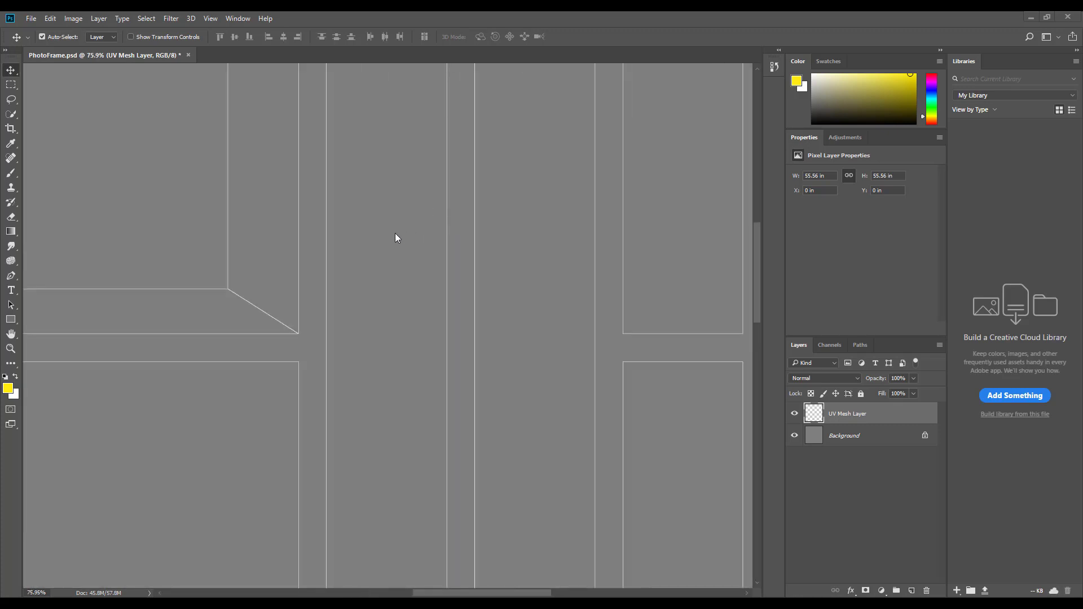
{"action": "scroll", "coordinate": [395, 233], "scroll_direction": "down", "scroll_amount": 5, "text": "alt"}
{"action": "scroll", "coordinate": [274, 224], "scroll_direction": "up", "scroll_amount": 1, "text": "alt"}
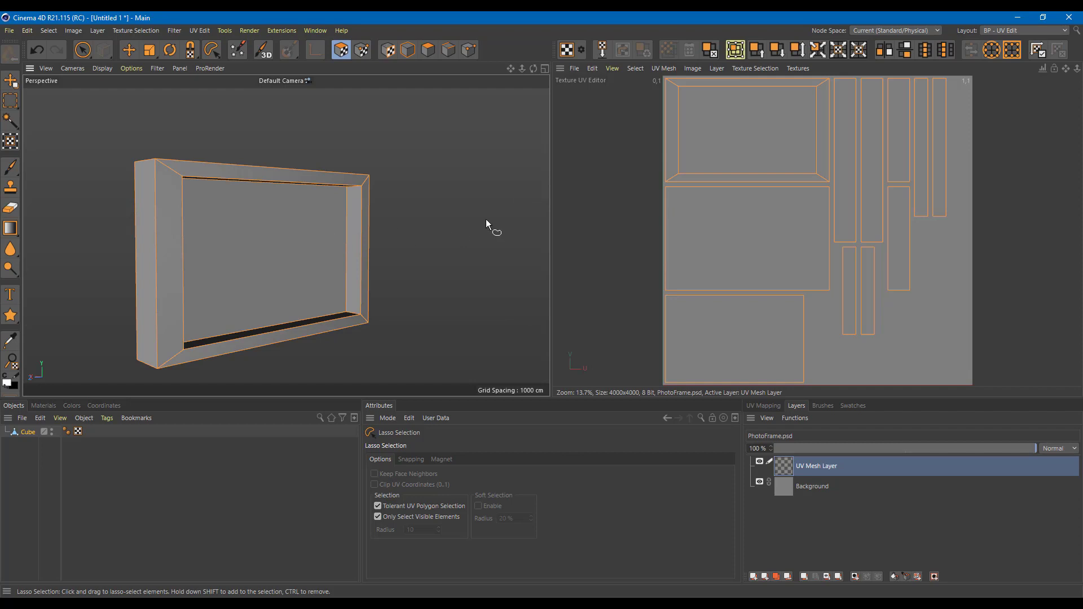
In Cinema 4D, select the frame's inner picture face with Live Selection to identify its UV island, and return to Photoshop.
{"action": "left_click_drag", "start_coordinate": [485, 219], "coordinate": [401, 222], "text": "alt"}
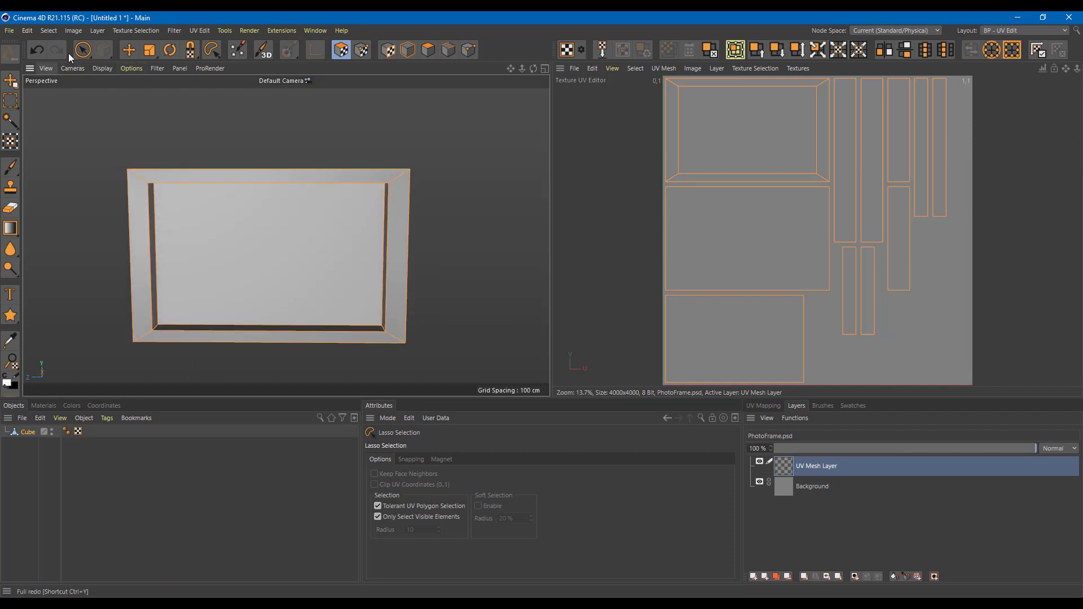
{"action": "left_click", "coordinate": [83, 52]}
{"action": "left_click", "coordinate": [199, 106]}
{"action": "left_click", "coordinate": [258, 212]}
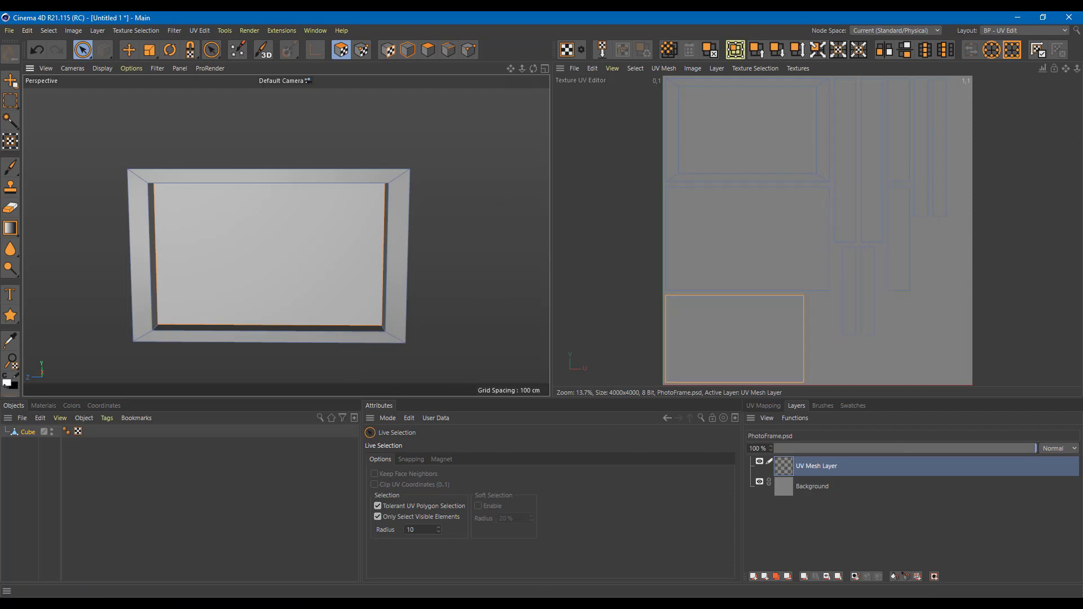
{"action": "left_click", "coordinate": [529, 603]}
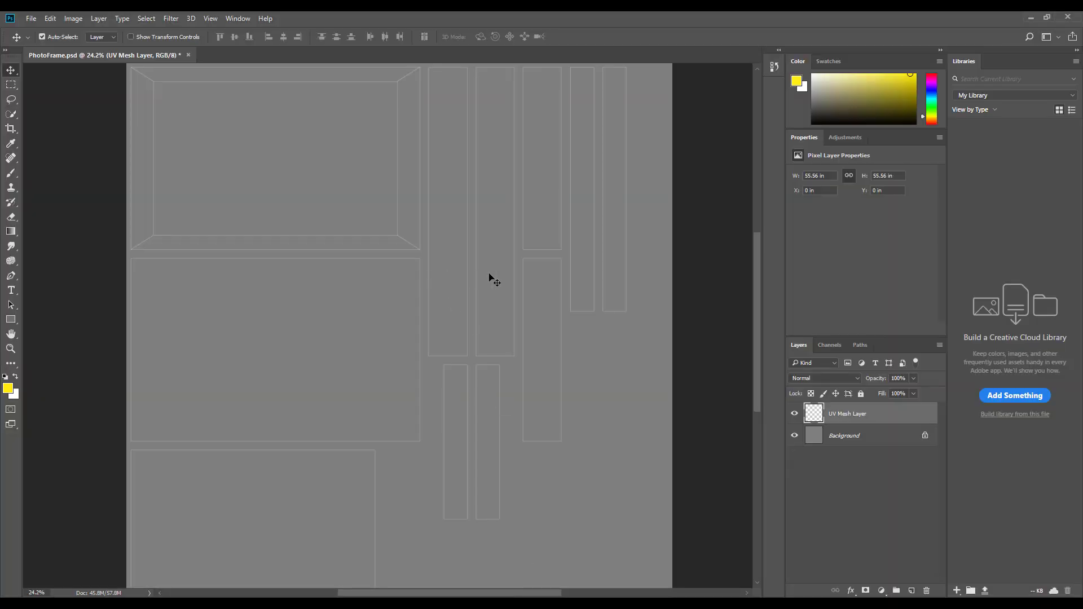
{"action": "scroll", "coordinate": [536, 281], "scroll_direction": "down", "scroll_amount": 3}
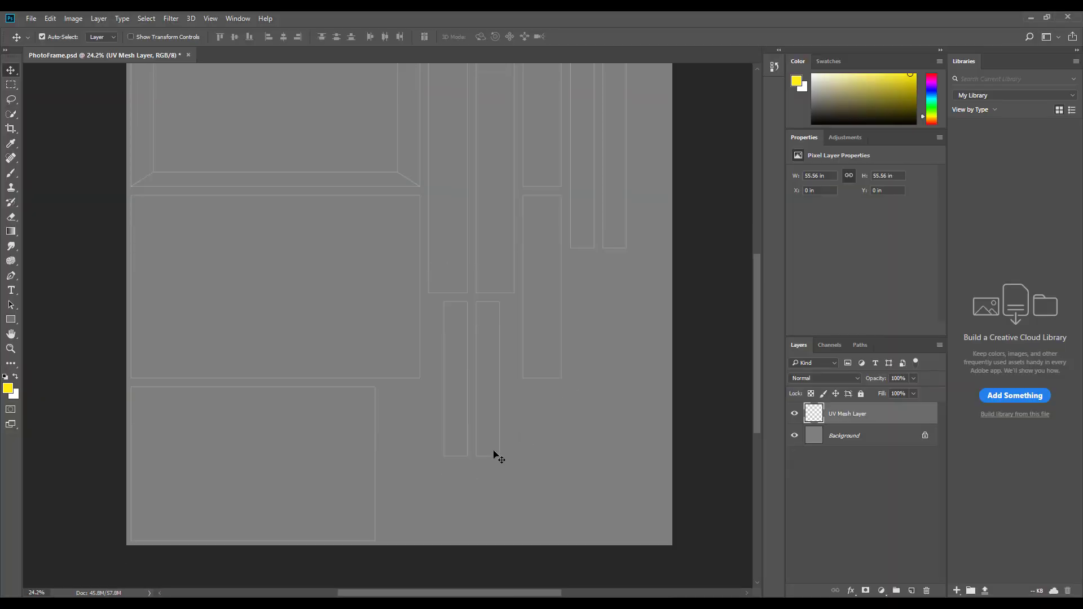
Unlock the Background layer, fill its whole area with a black foreground color, and clear the selection.
{"action": "left_click", "coordinate": [836, 435]}
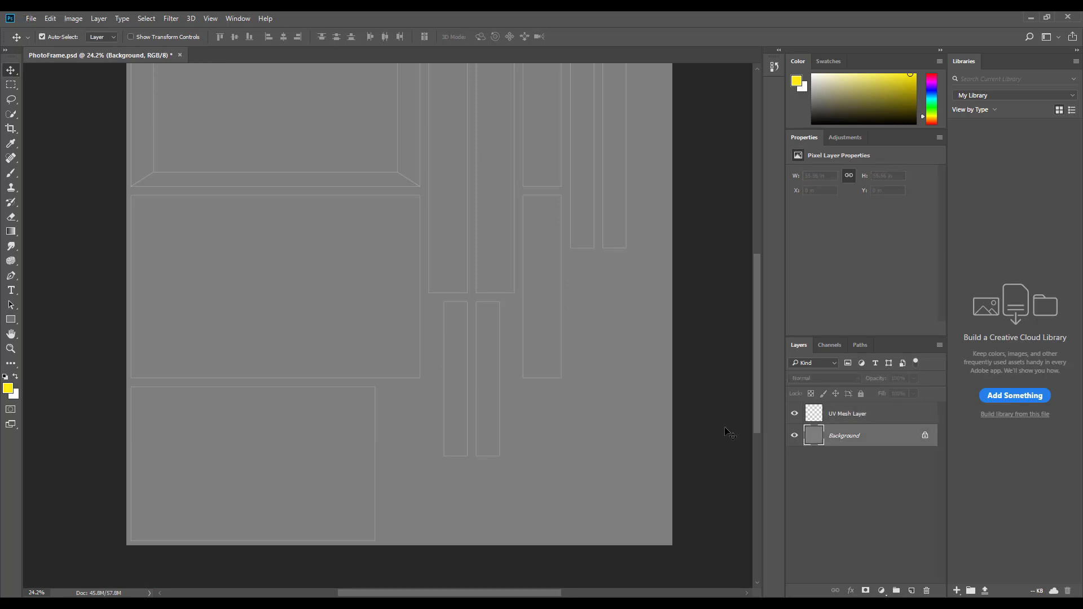
{"action": "left_click", "coordinate": [8, 388]}
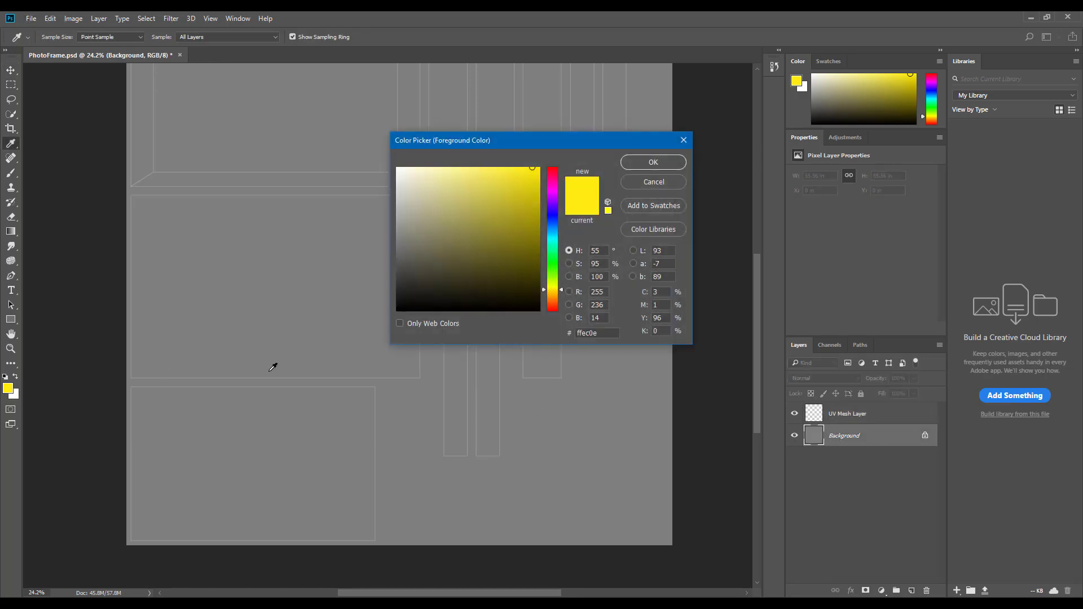
{"action": "left_click_drag", "start_coordinate": [429, 302], "coordinate": [397, 310]}
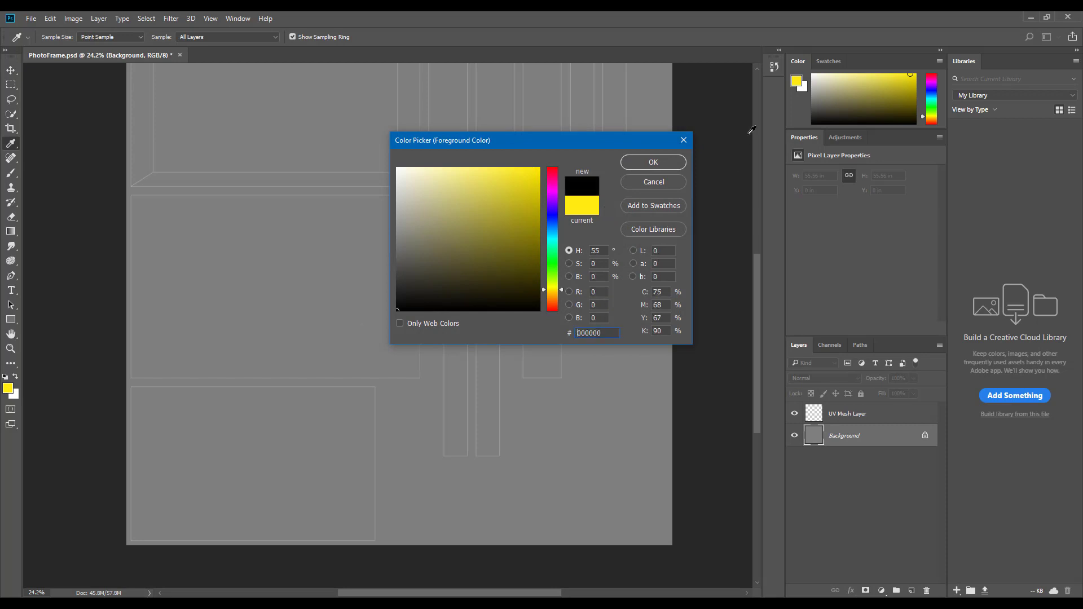
{"action": "left_click", "coordinate": [670, 164]}
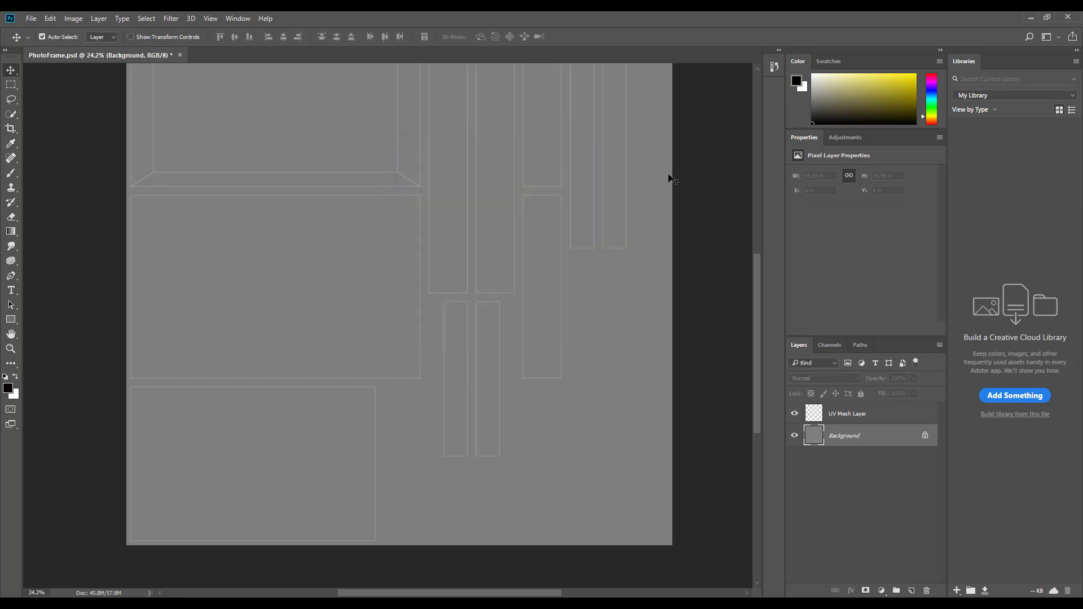
{"action": "left_click", "coordinate": [923, 437]}
{"action": "key", "text": "ctrl+a"}
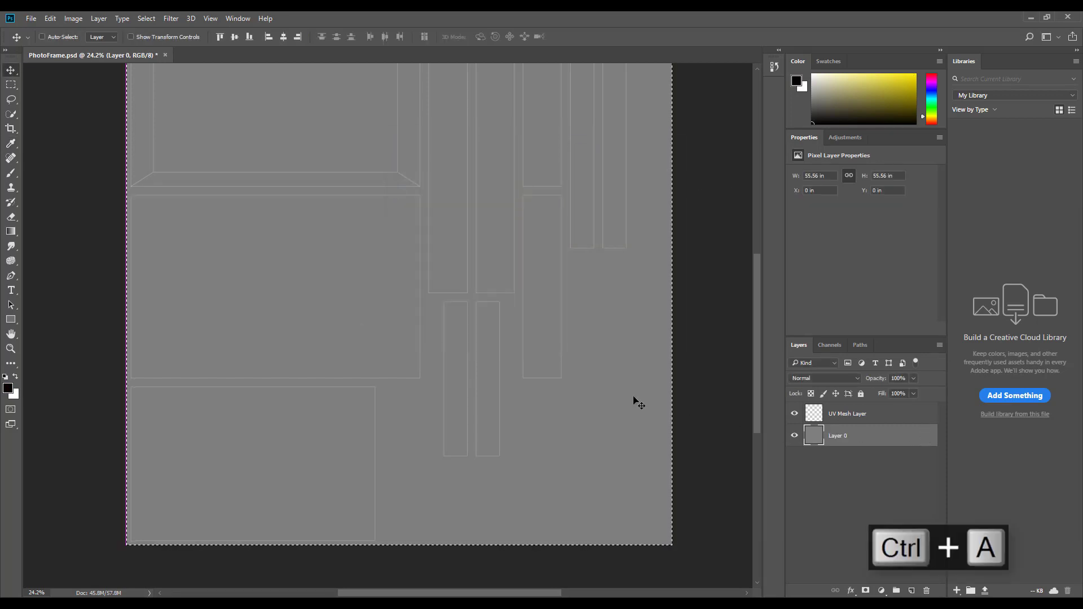
{"action": "key", "text": "ctrl+BackSpace"}
{"action": "key", "text": "alt+BackSpace"}
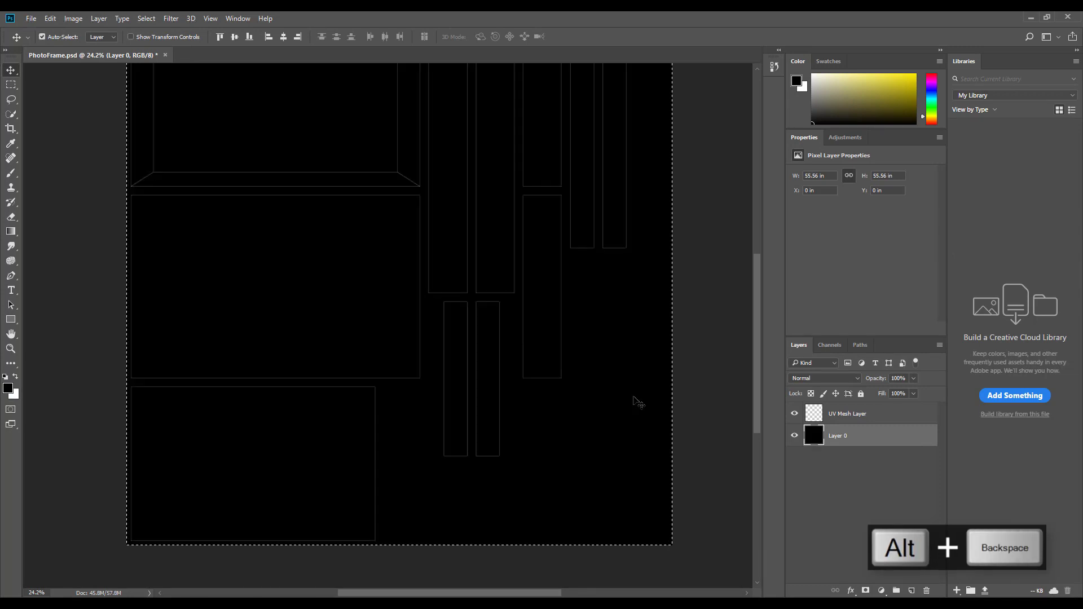
{"action": "left_click", "coordinate": [723, 202]}
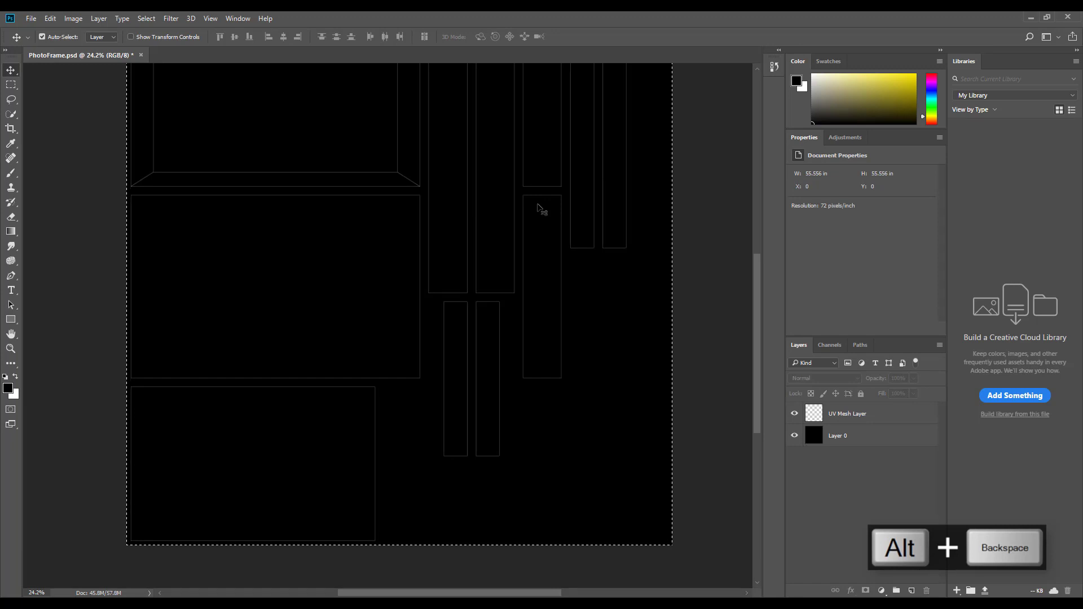
{"action": "key", "text": "ctrl+d"}
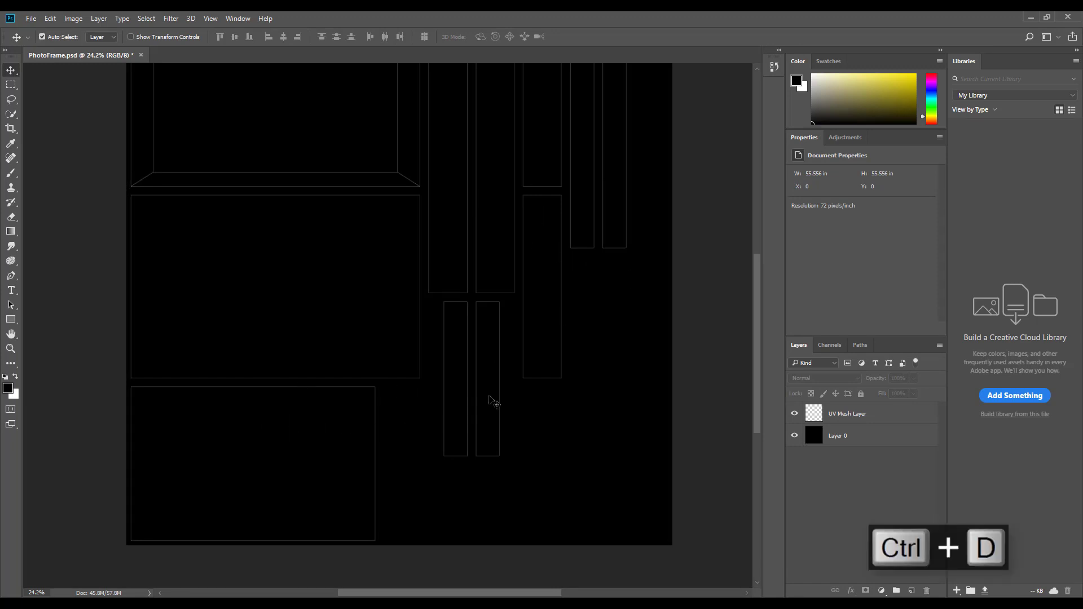
Place the image wood+pattern+texture+20 from the UVs folder on the TutorTube (K:) drive as an embedded layer.
{"action": "scroll", "coordinate": [502, 394], "scroll_direction": "up", "scroll_amount": 3}
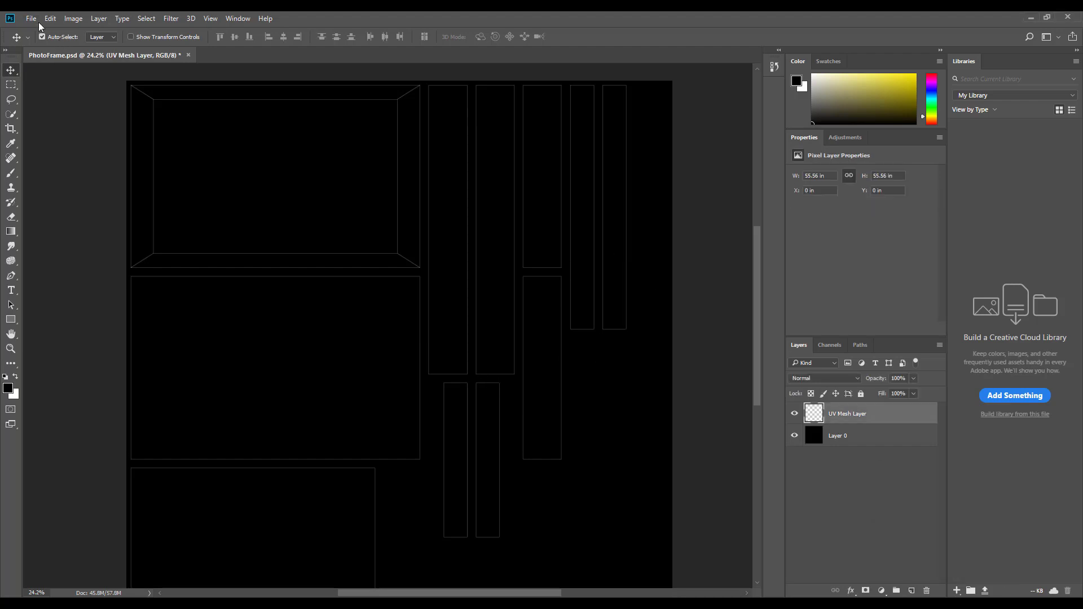
{"action": "left_click", "coordinate": [33, 19]}
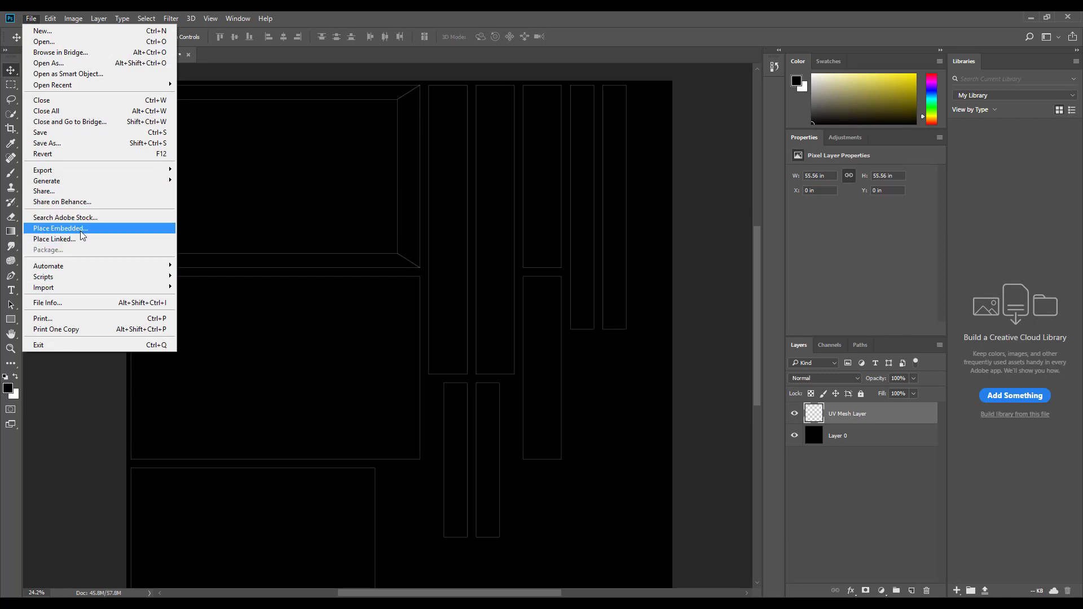
{"action": "left_click", "coordinate": [62, 228]}
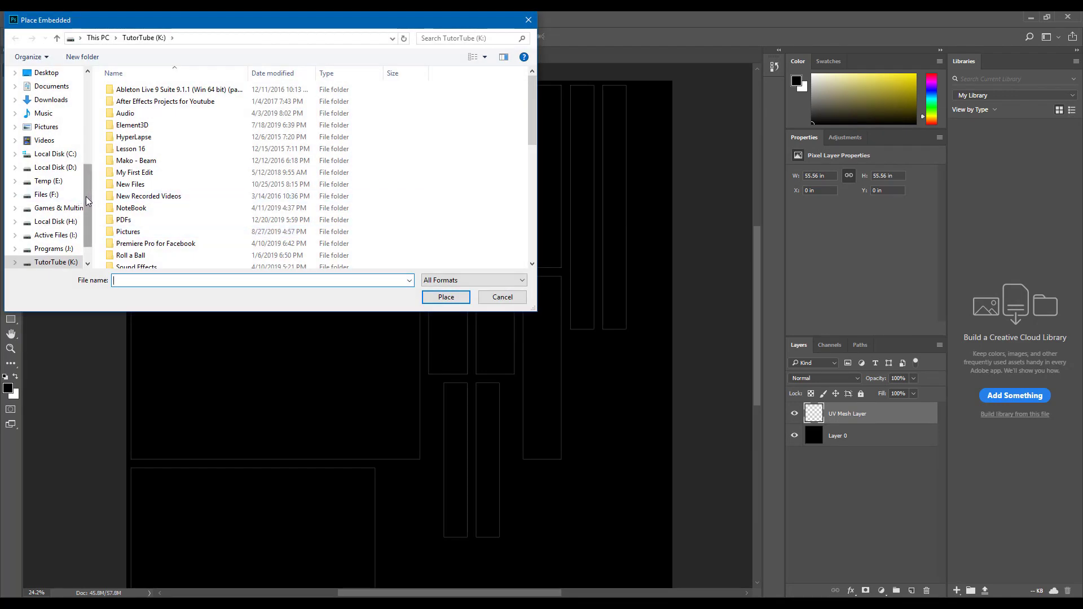
{"action": "scroll", "coordinate": [68, 223], "scroll_direction": "down", "scroll_amount": 1}
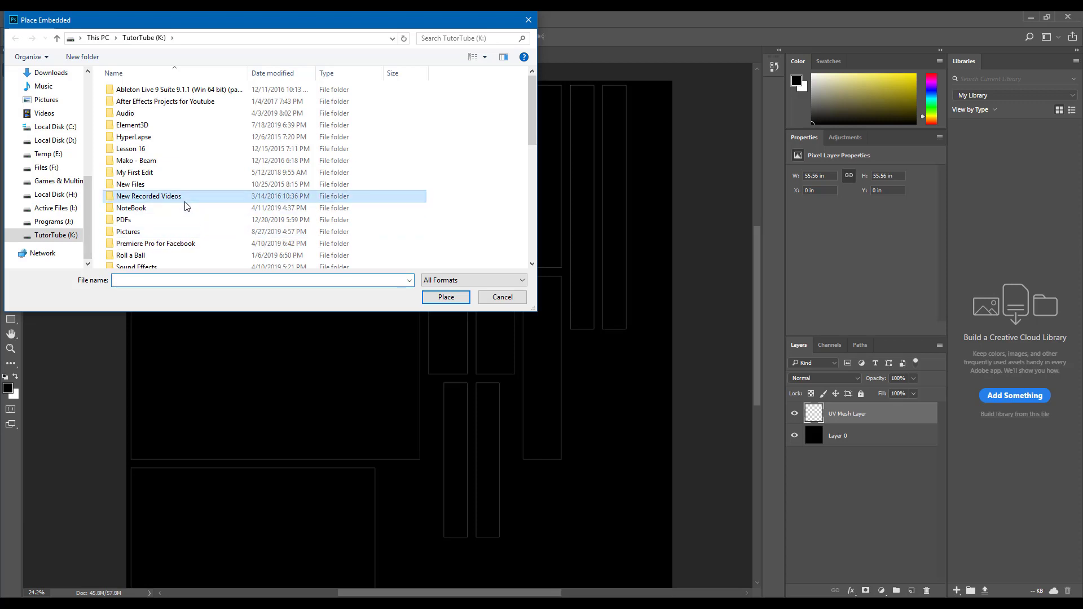
{"action": "scroll", "coordinate": [206, 160], "scroll_direction": "down", "scroll_amount": 4}
{"action": "scroll", "coordinate": [145, 113], "scroll_direction": "up", "scroll_amount": 2}
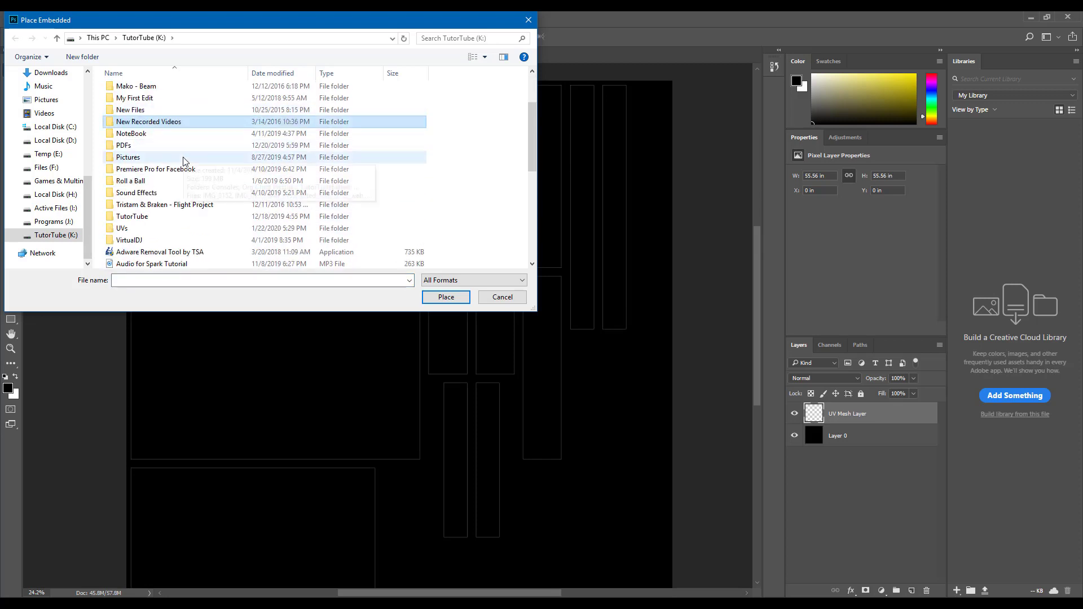
{"action": "double_click", "coordinate": [261, 212]}
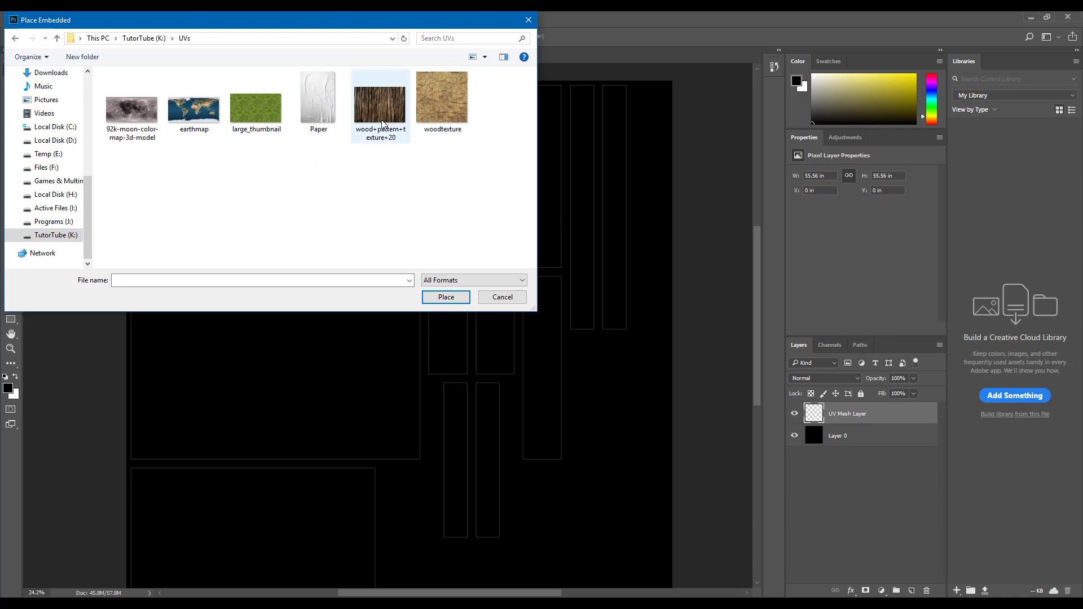
{"action": "left_click", "coordinate": [396, 136]}
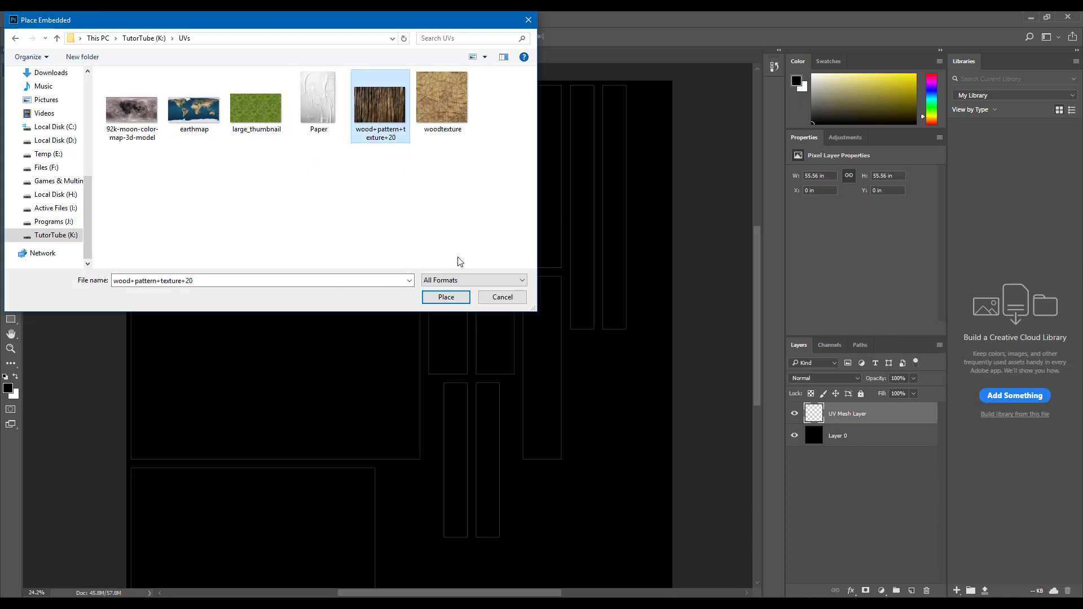
{"action": "left_click", "coordinate": [445, 297]}
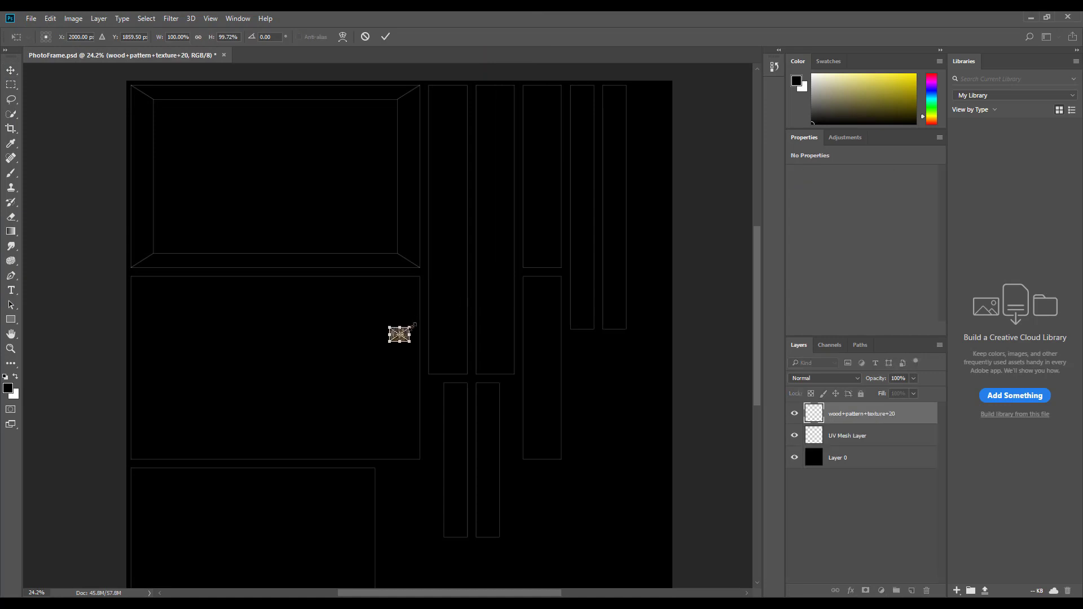
Enlarge the placed wood texture to about a third of the canvas width and move it into the canvas's upper-left corner.
{"action": "left_click_drag", "start_coordinate": [413, 326], "coordinate": [591, 201]}
{"action": "key", "text": "Return"}
{"action": "left_click_drag", "start_coordinate": [547, 276], "coordinate": [285, 157]}
Duplicate the wood texture into rows of three tiles and stack four rows to cover the whole canvas.
{"action": "left_click_drag", "start_coordinate": [345, 213], "coordinate": [602, 421], "text": "ctrl"}
{"action": "left_click", "coordinate": [851, 458], "text": "shift"}
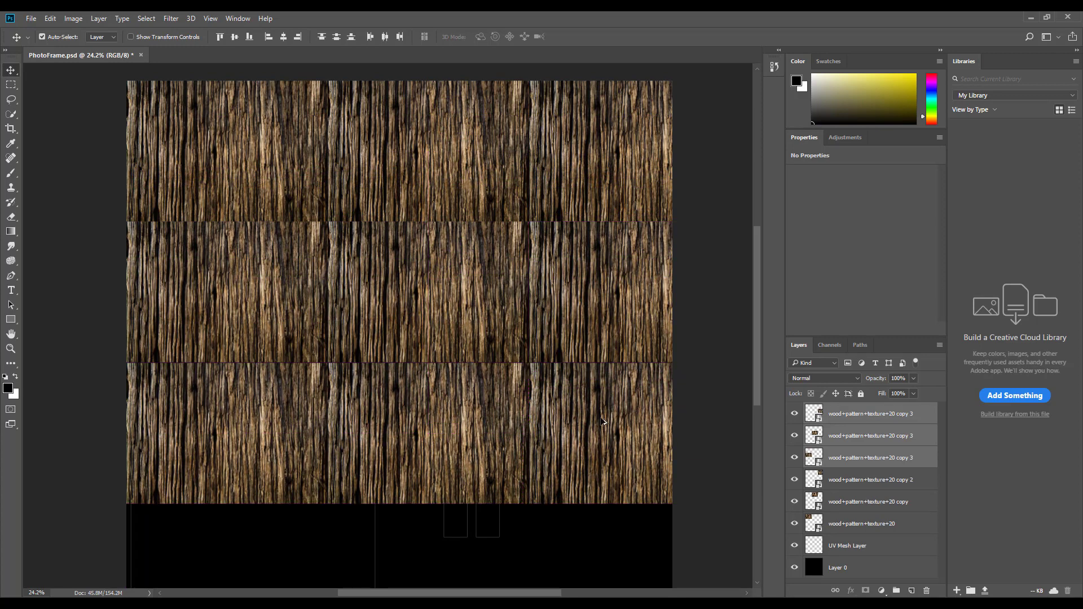
{"action": "key", "text": "ctrl+z"}
{"action": "key", "text": "ctrl+z"}
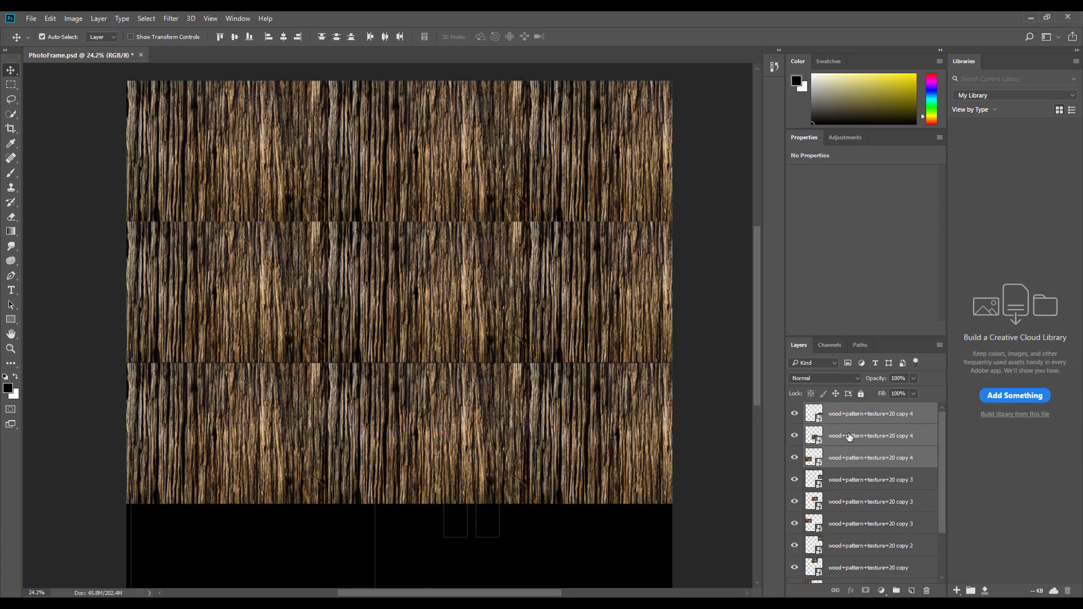
{"action": "left_click_drag", "start_coordinate": [609, 456], "coordinate": [591, 534]}
{"action": "left_click", "coordinate": [698, 279]}
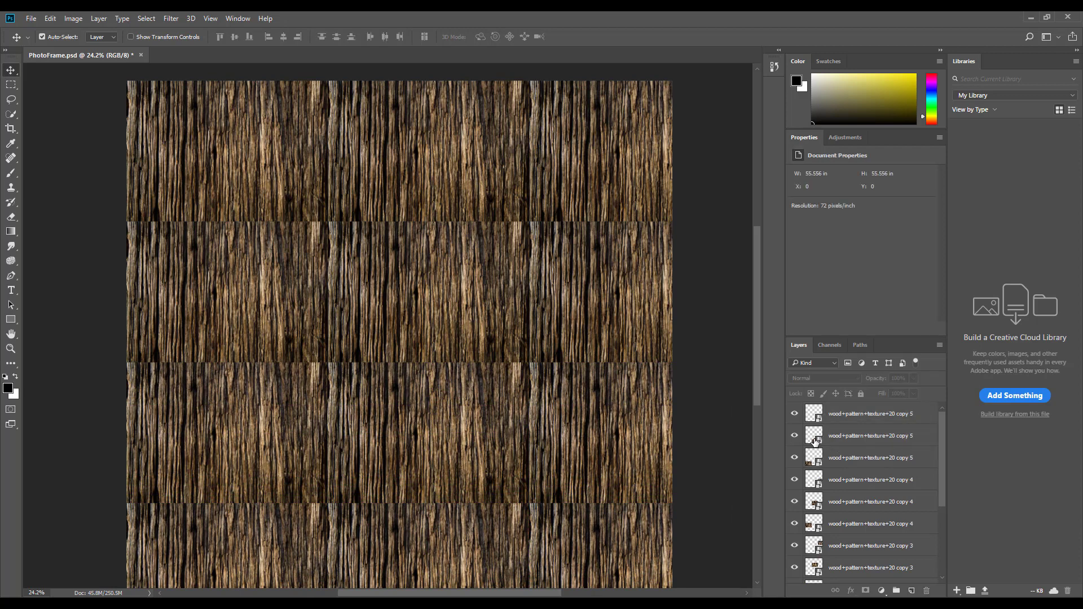
Move the UV Mesh Layer to the top of the layer stack and hide all the wood copies numbered 3, 4 and 5.
{"action": "scroll", "coordinate": [814, 440], "scroll_direction": "down", "scroll_amount": 5}
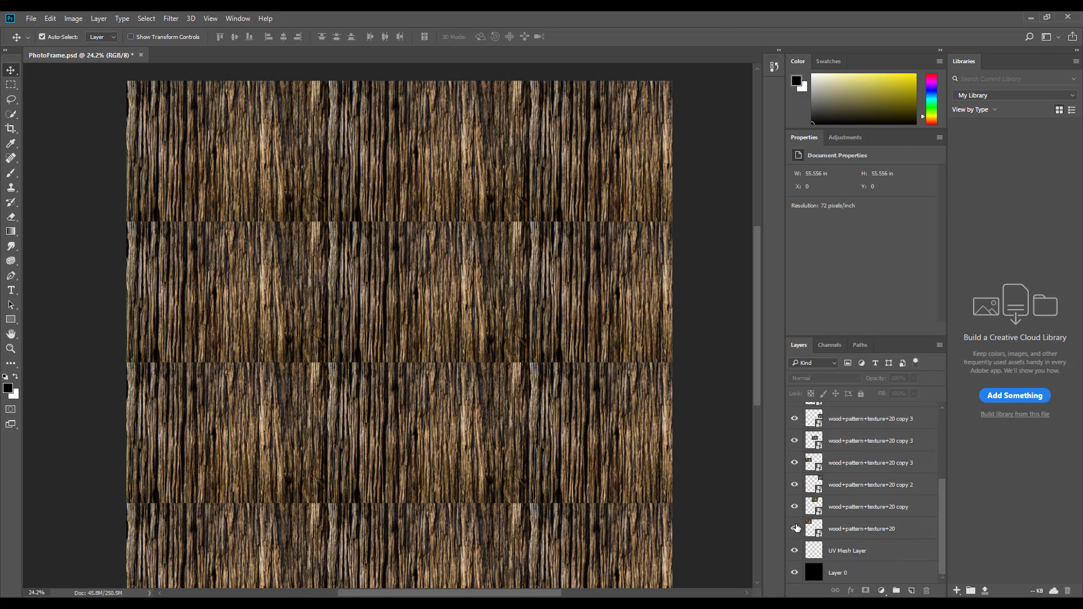
{"action": "scroll", "coordinate": [834, 479], "scroll_direction": "up", "scroll_amount": 5}
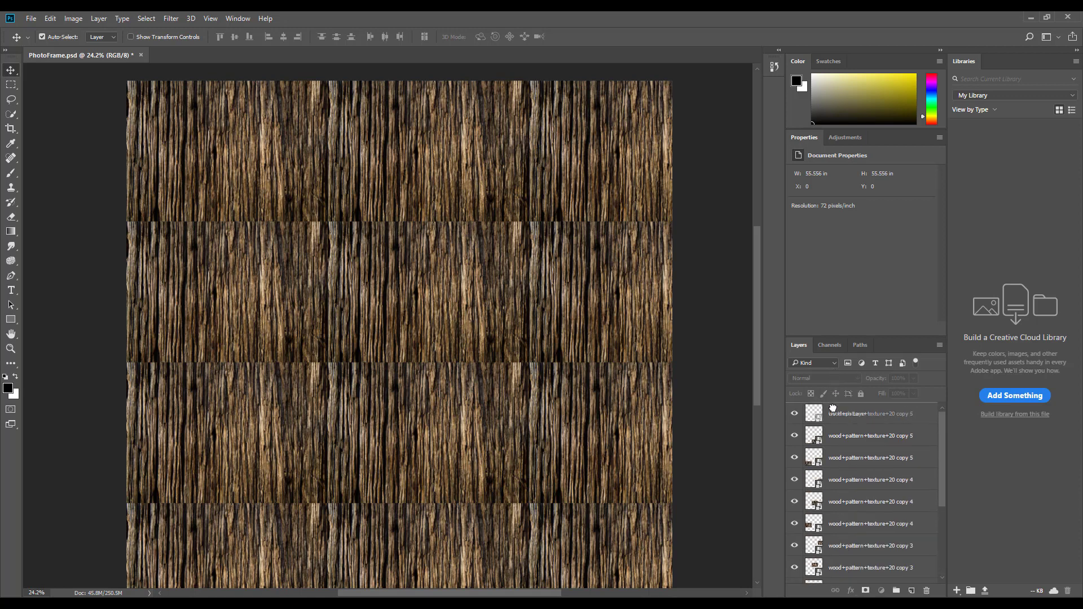
{"action": "left_click_drag", "start_coordinate": [831, 412], "coordinate": [790, 583]}
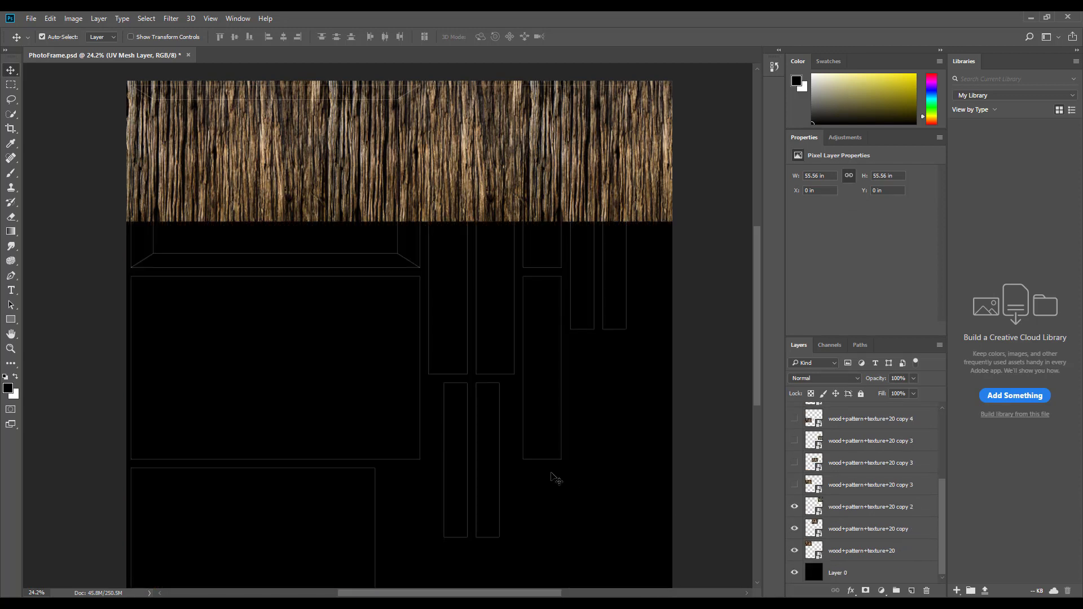
Place the image IMG_0156 from the Pictures folder on the TutorTube (K:) drive as an embedded layer.
{"action": "scroll", "coordinate": [304, 493], "scroll_direction": "down", "scroll_amount": 2}
{"action": "scroll", "coordinate": [309, 495], "scroll_direction": "down", "scroll_amount": 1}
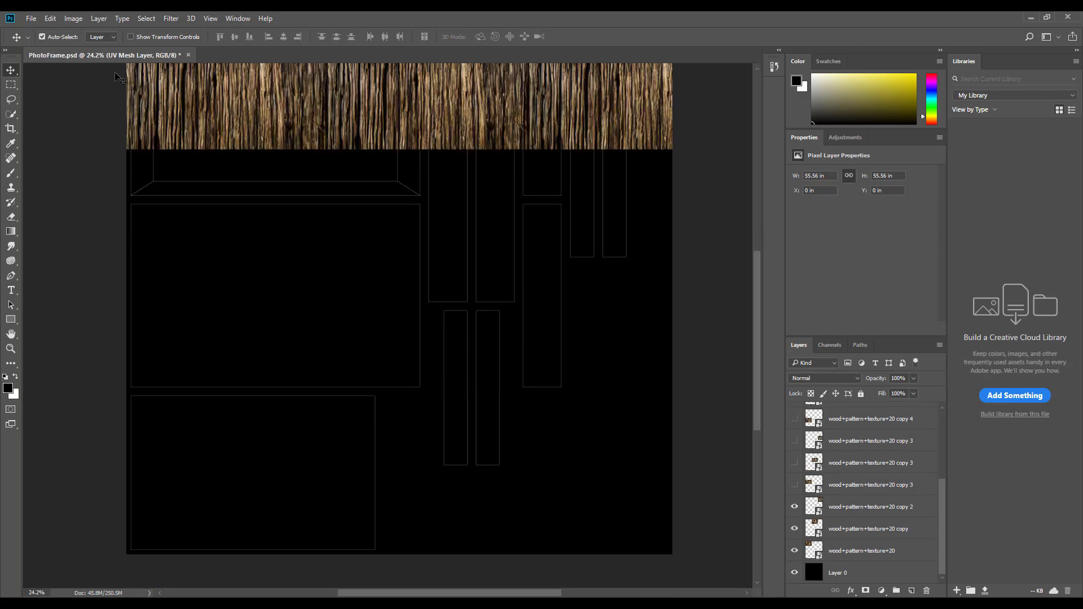
{"action": "left_click", "coordinate": [31, 20]}
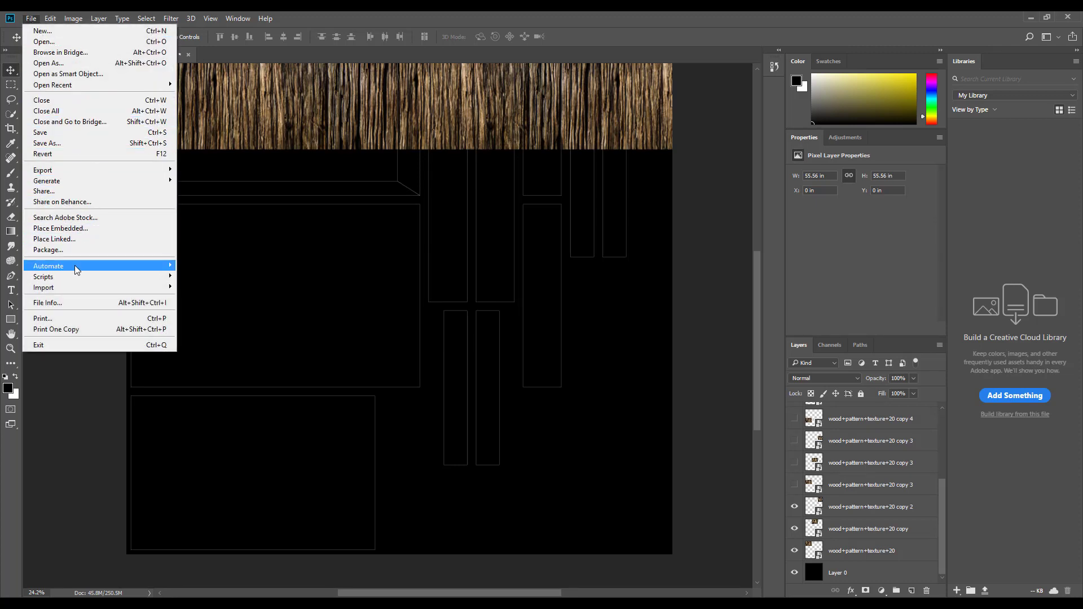
{"action": "left_click", "coordinate": [59, 228]}
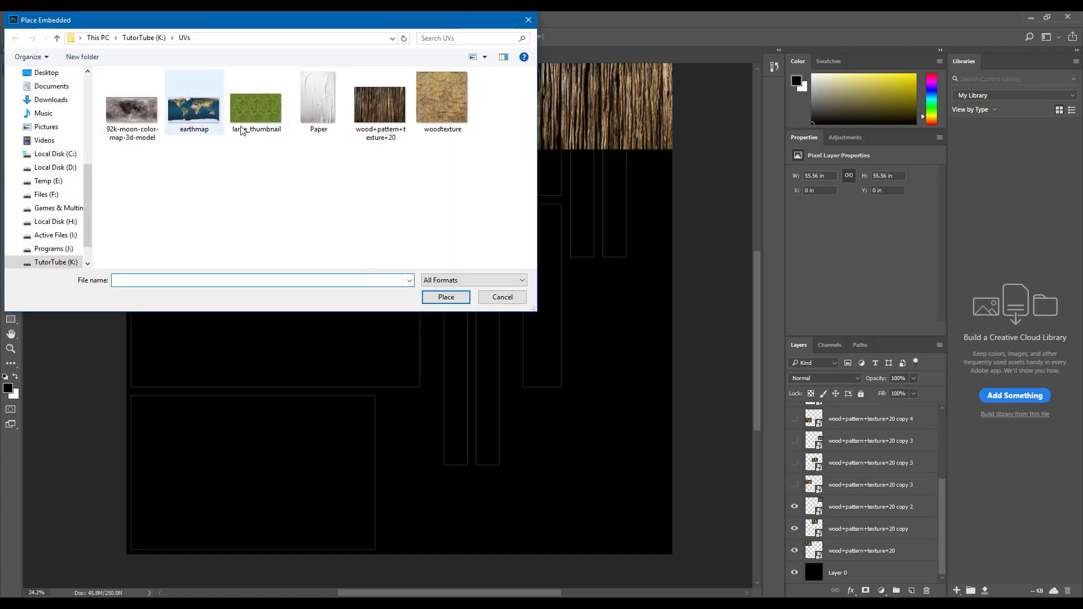
{"action": "left_click", "coordinate": [141, 38]}
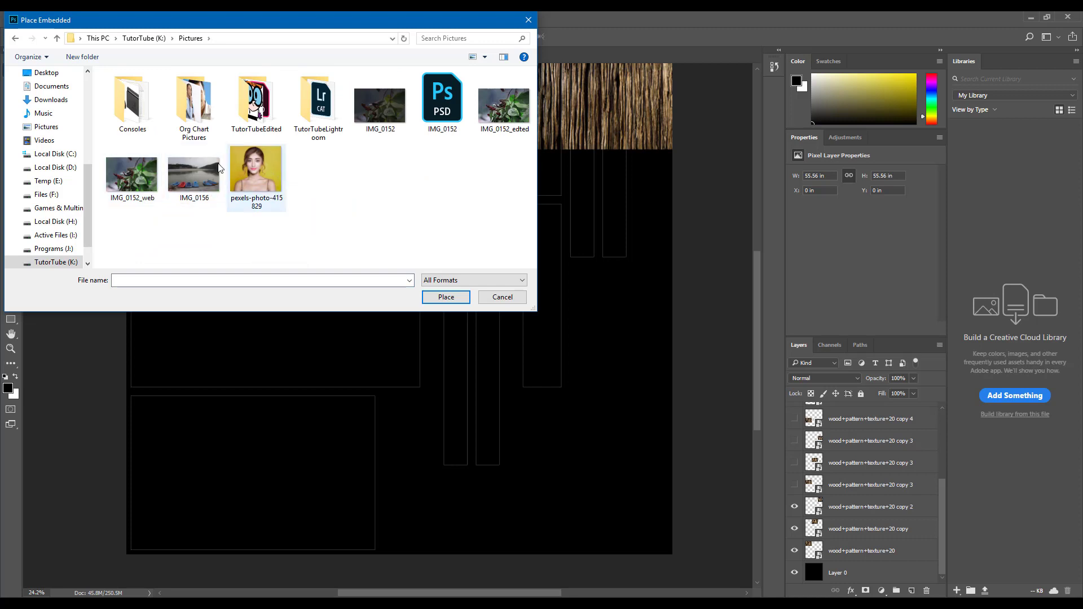
{"action": "double_click", "coordinate": [202, 177]}
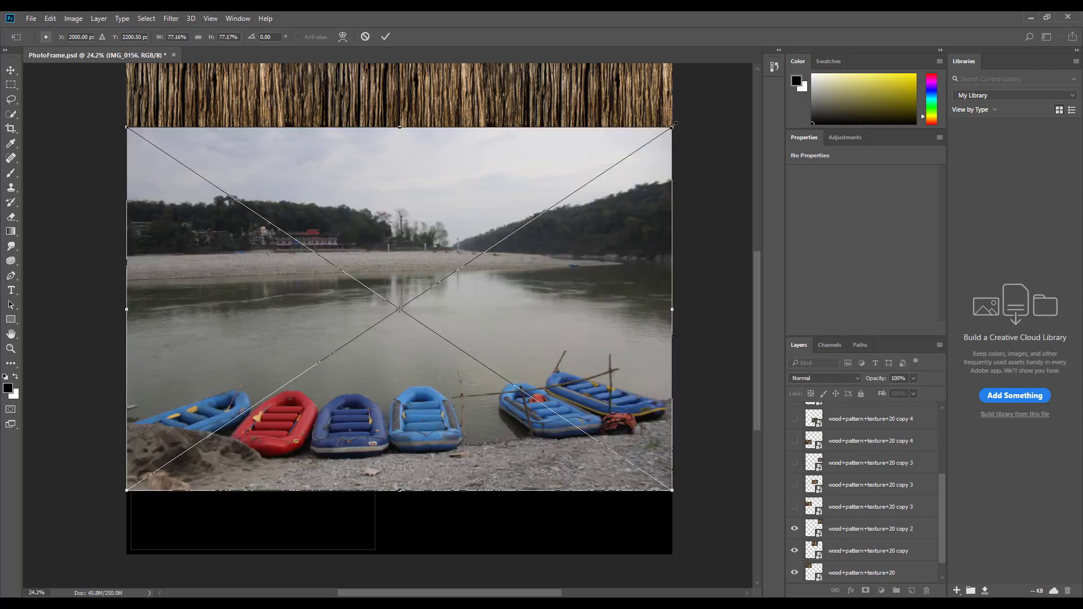
Scale the placed picture to about 36% and fit it over the lower-left UV rectangle.
{"action": "left_click_drag", "start_coordinate": [675, 123], "coordinate": [332, 425]}
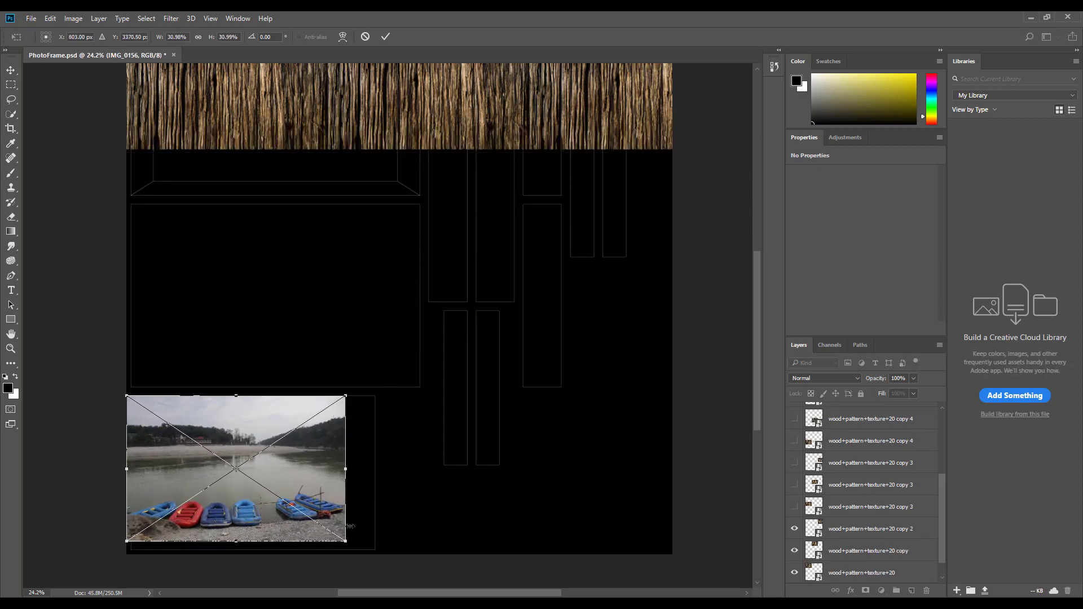
{"action": "left_click_drag", "start_coordinate": [341, 539], "coordinate": [382, 562]}
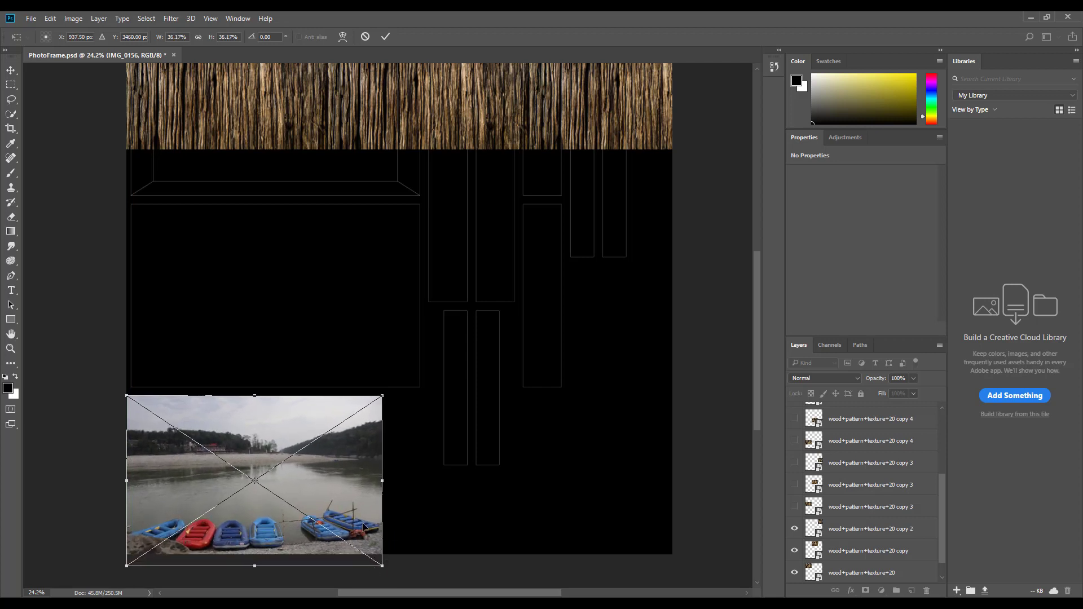
{"action": "left_click_drag", "start_coordinate": [365, 526], "coordinate": [365, 524]}
{"action": "key", "text": "Return"}
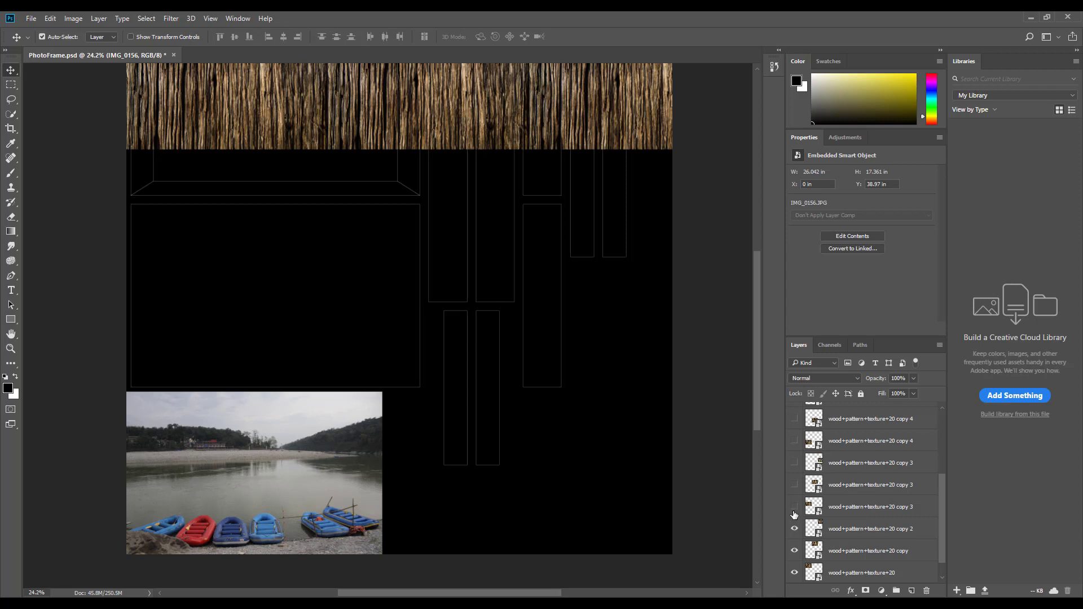
Show all the hidden wood texture copies again and hide the UV Mesh Layer.
{"action": "left_click_drag", "start_coordinate": [794, 506], "coordinate": [793, 371]}
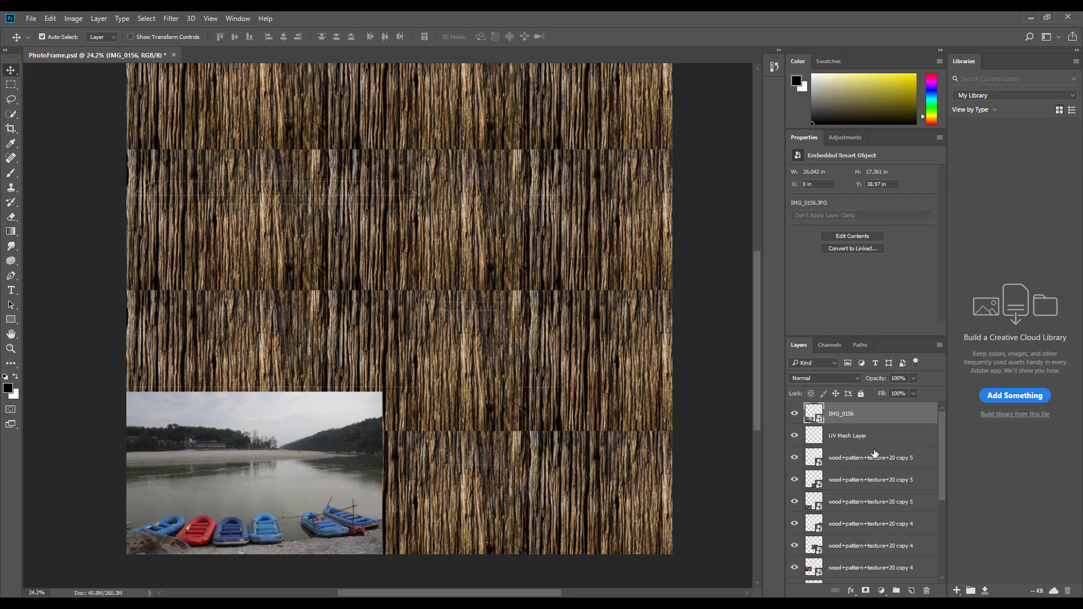
{"action": "left_click", "coordinate": [795, 436]}
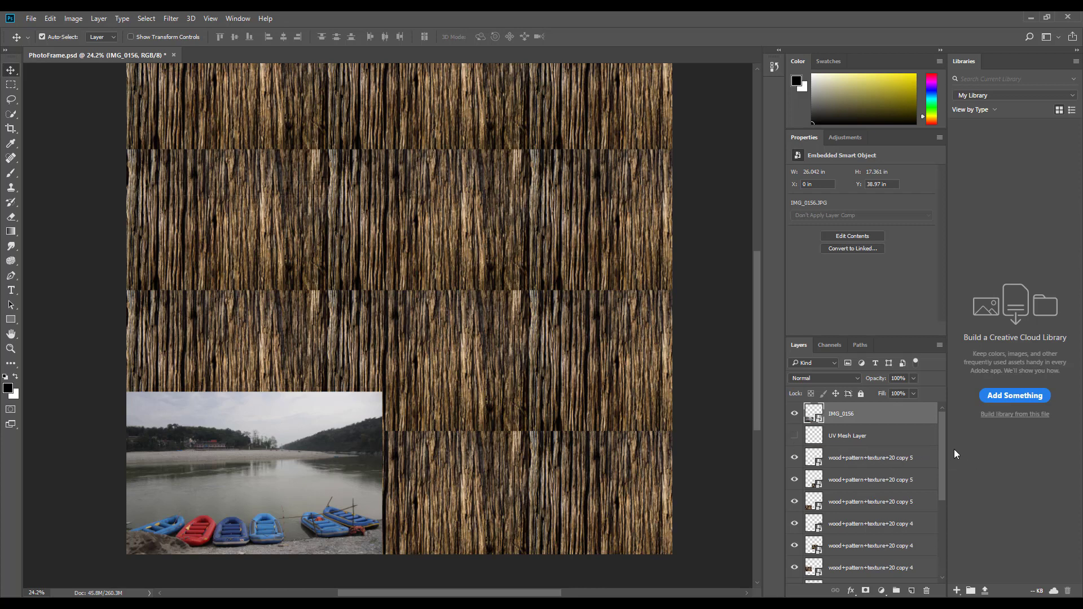
{"action": "left_click_drag", "start_coordinate": [942, 438], "coordinate": [947, 407]}
Save the texture to the Desktop as a JPEG named PhotoFrame with Maximum quality and Baseline ("Standard") format.
{"action": "left_click", "coordinate": [35, 18]}
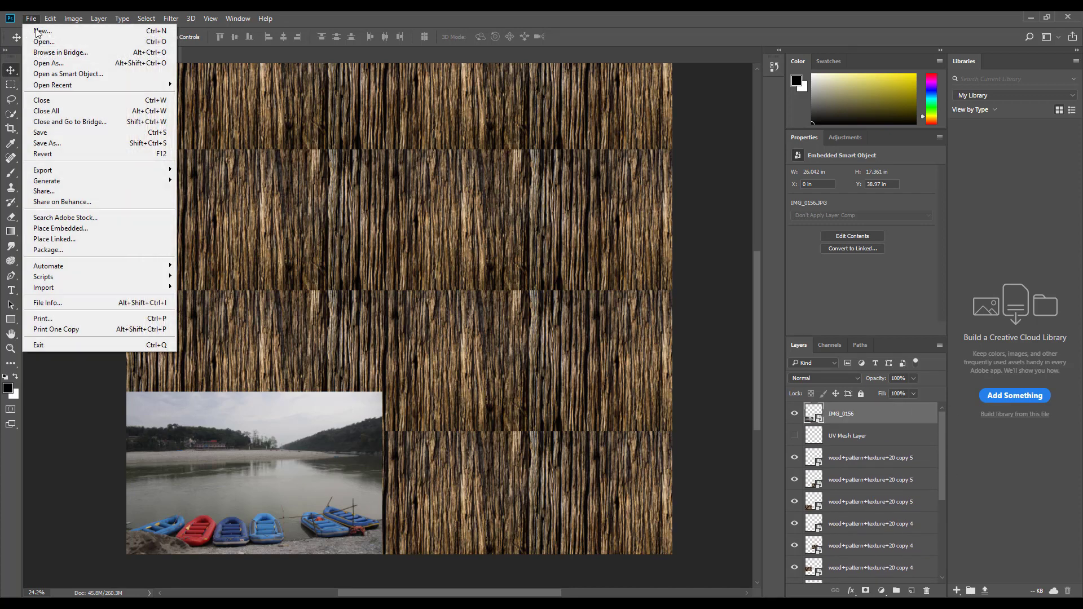
{"action": "left_click", "coordinate": [67, 144]}
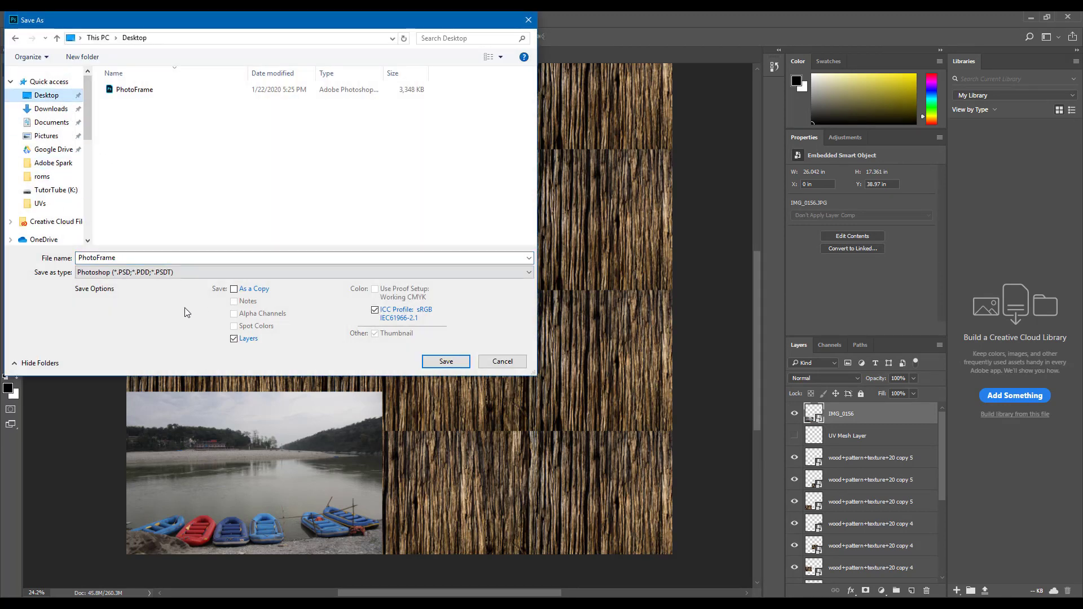
{"action": "left_click", "coordinate": [169, 273]}
{"action": "left_click", "coordinate": [134, 360]}
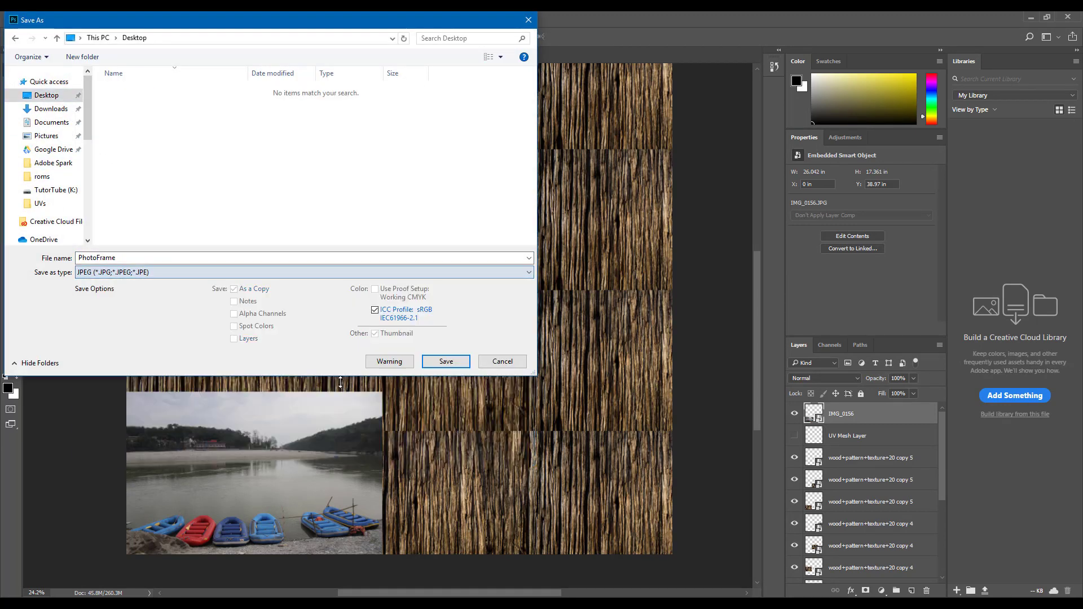
{"action": "left_click", "coordinate": [445, 362]}
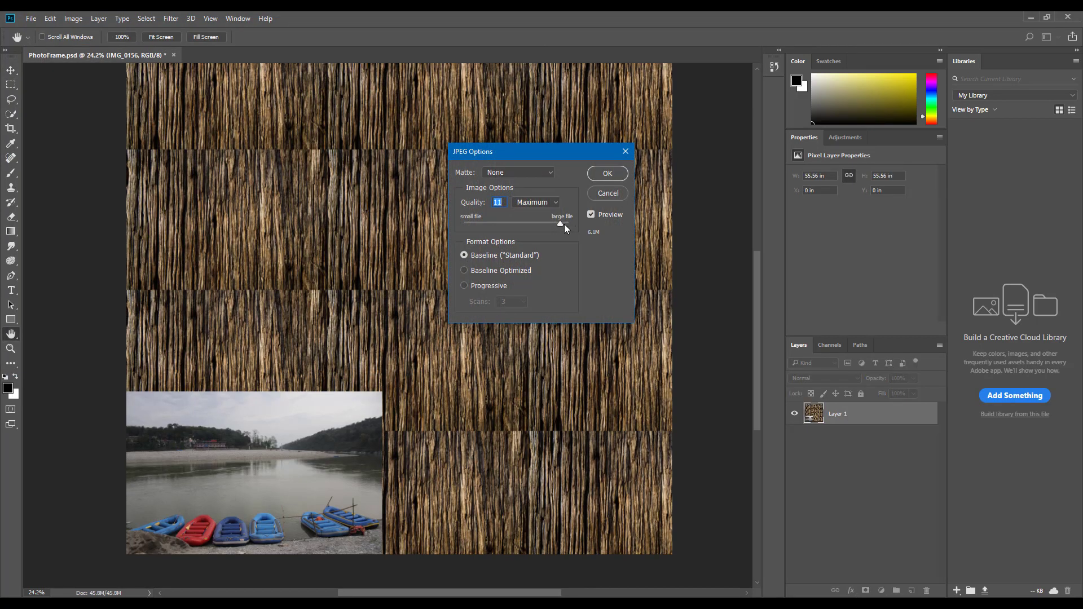
{"action": "left_click", "coordinate": [607, 173]}
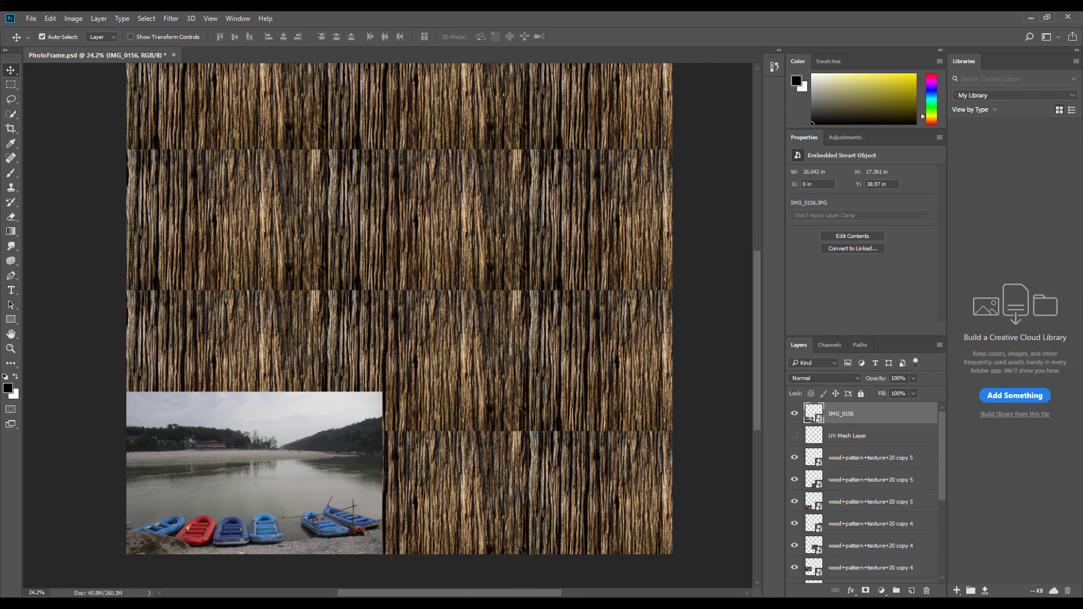
Switch to Cinema 4D, clear the polygon selection, create a new material and apply it to the photo frame.
{"action": "key", "text": "alt+Tab"}
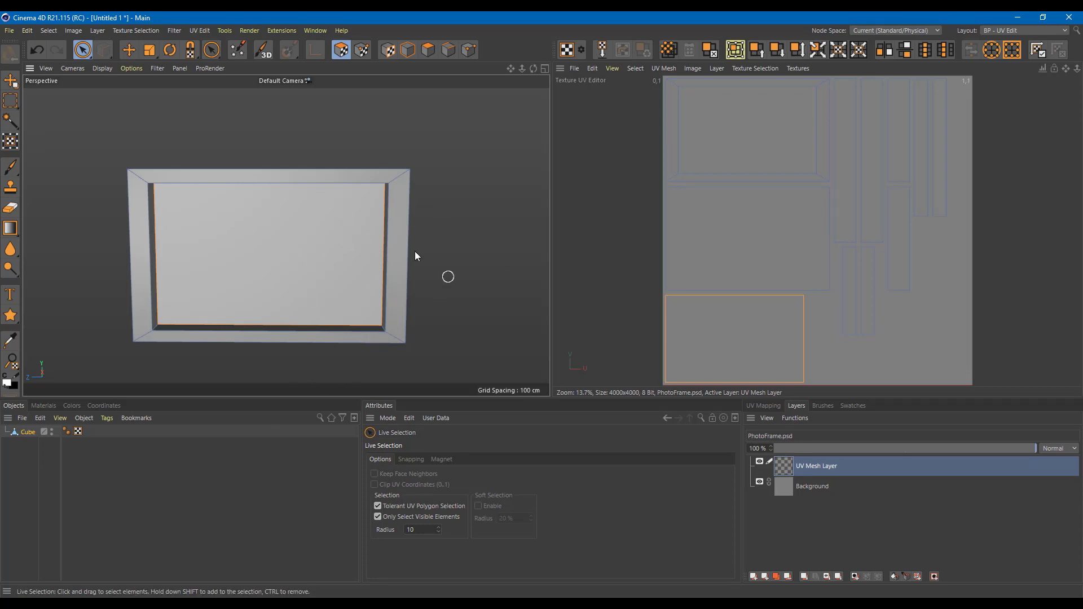
{"action": "left_click", "coordinate": [162, 93]}
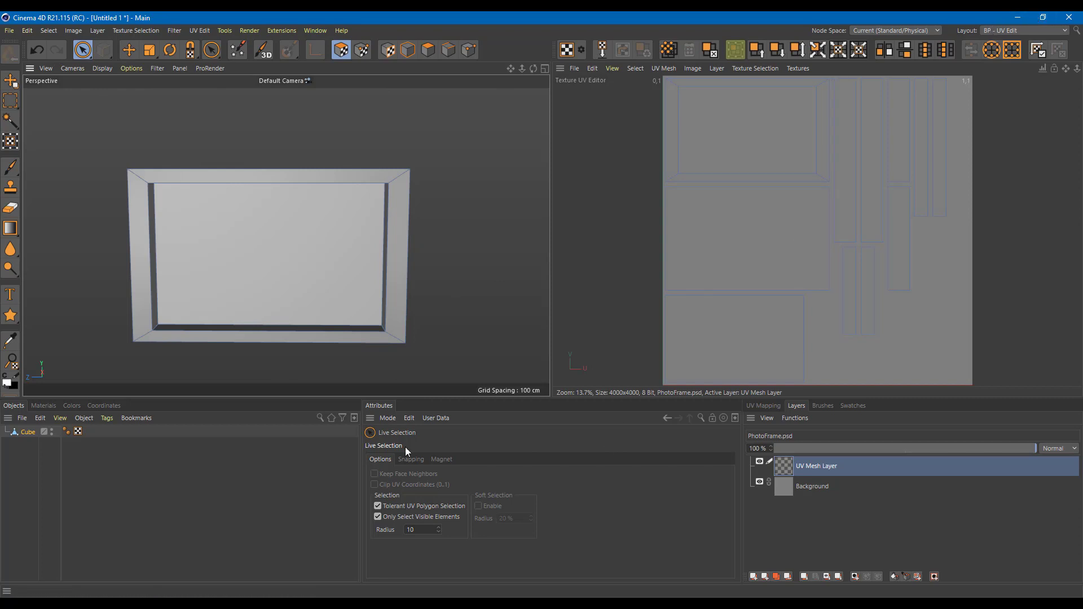
{"action": "left_click", "coordinate": [29, 432]}
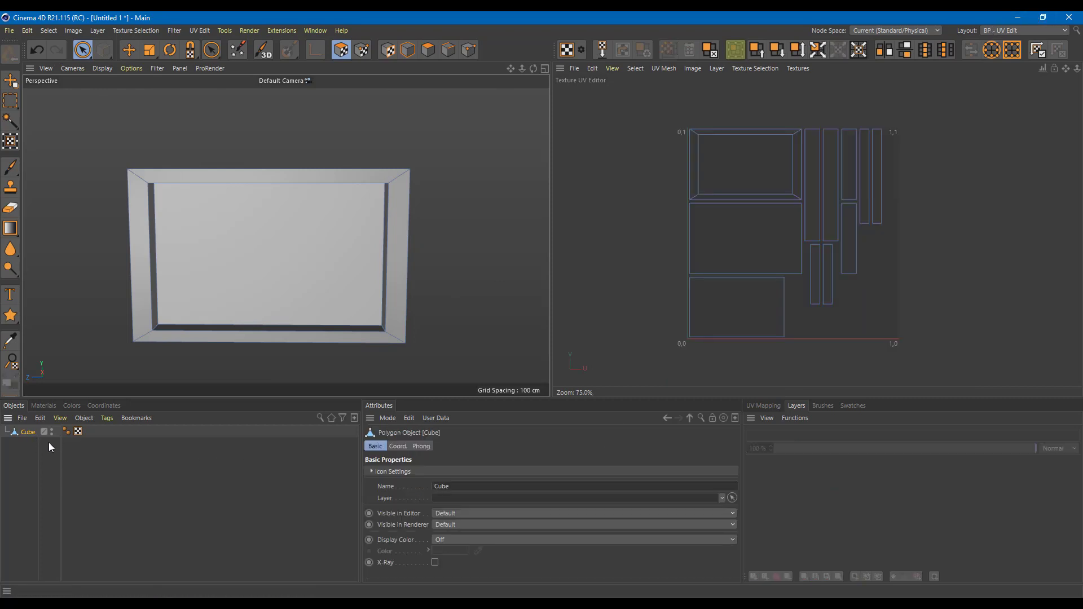
{"action": "left_click", "coordinate": [50, 406]}
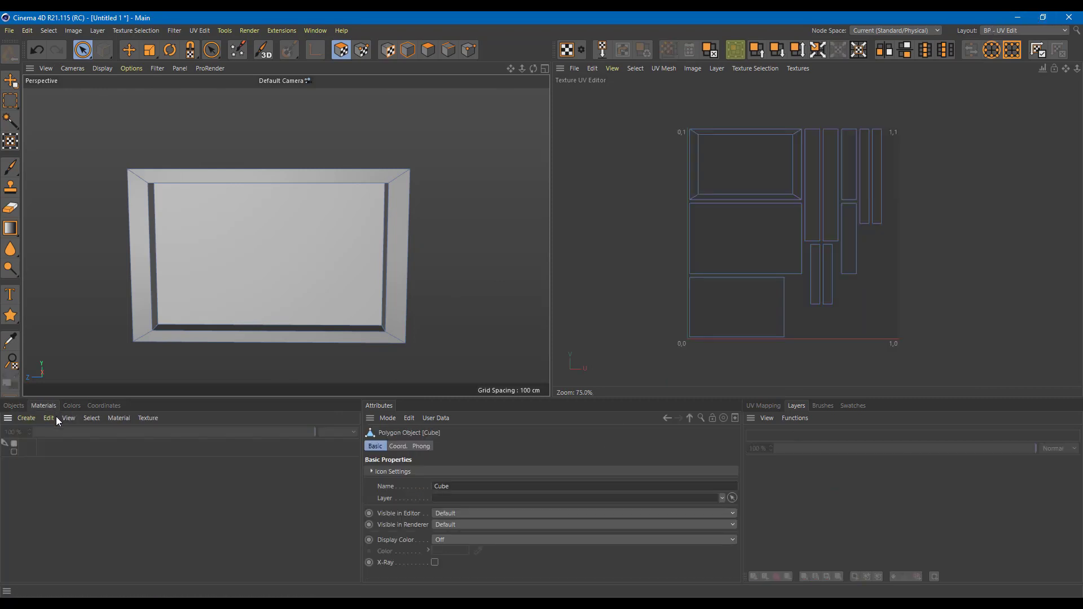
{"action": "double_click", "coordinate": [81, 499]}
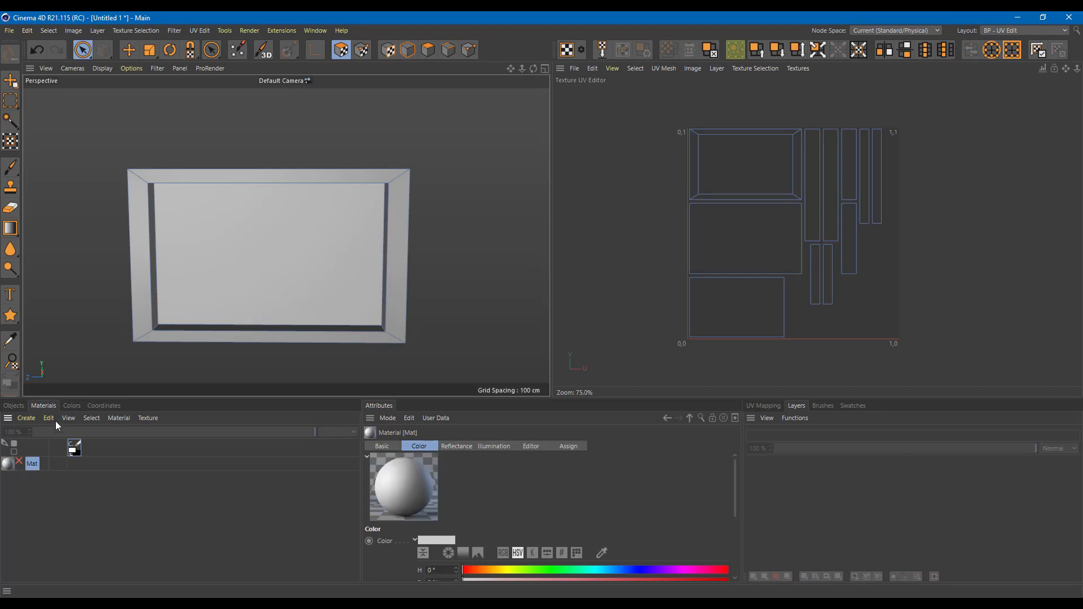
{"action": "left_click_drag", "start_coordinate": [228, 252], "coordinate": [227, 255]}
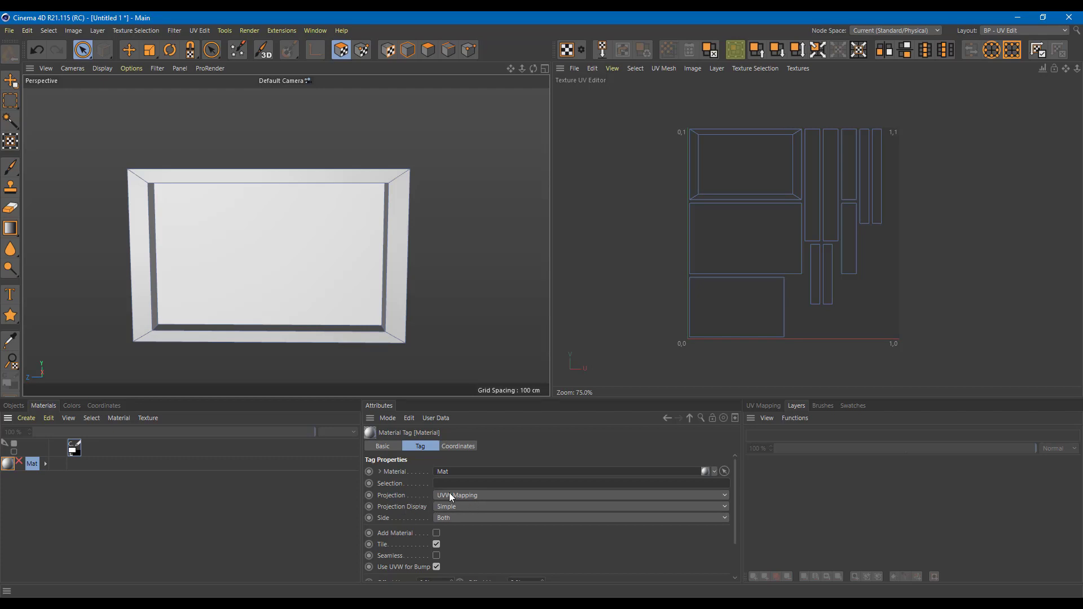
Load PhotoFrame.jpg from the Desktop as the material's Color texture, copying it to the project location.
{"action": "double_click", "coordinate": [8, 464]}
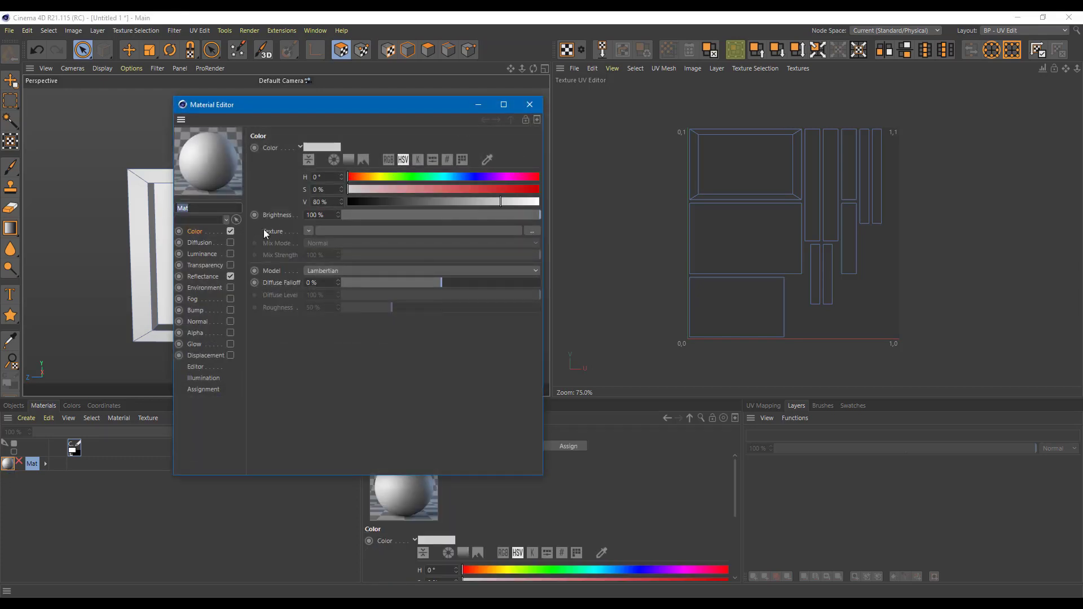
{"action": "left_click", "coordinate": [334, 229]}
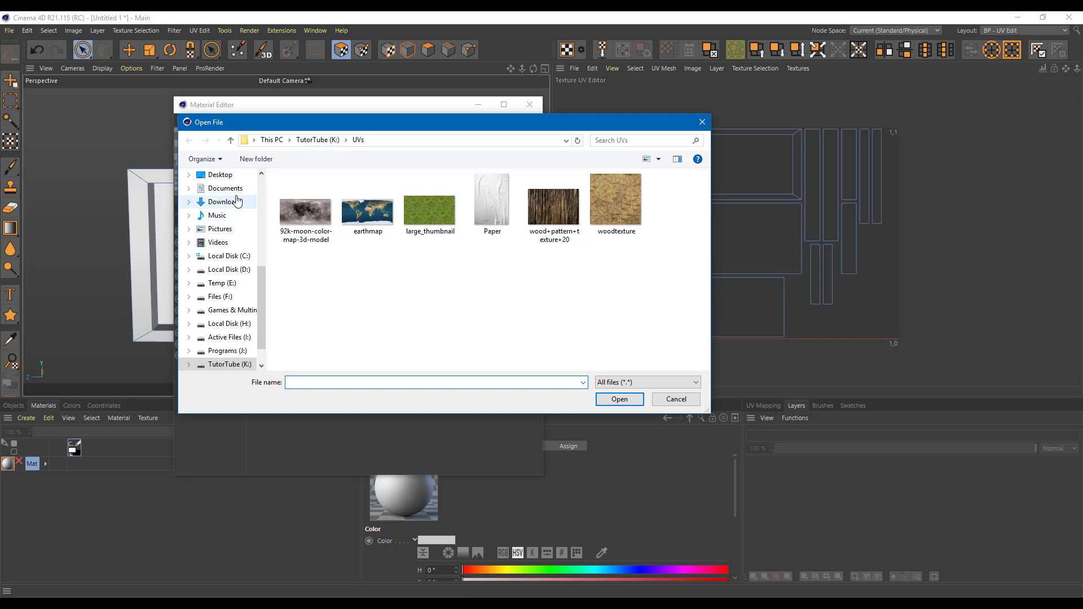
{"action": "left_click", "coordinate": [218, 174]}
{"action": "left_click", "coordinate": [315, 216]}
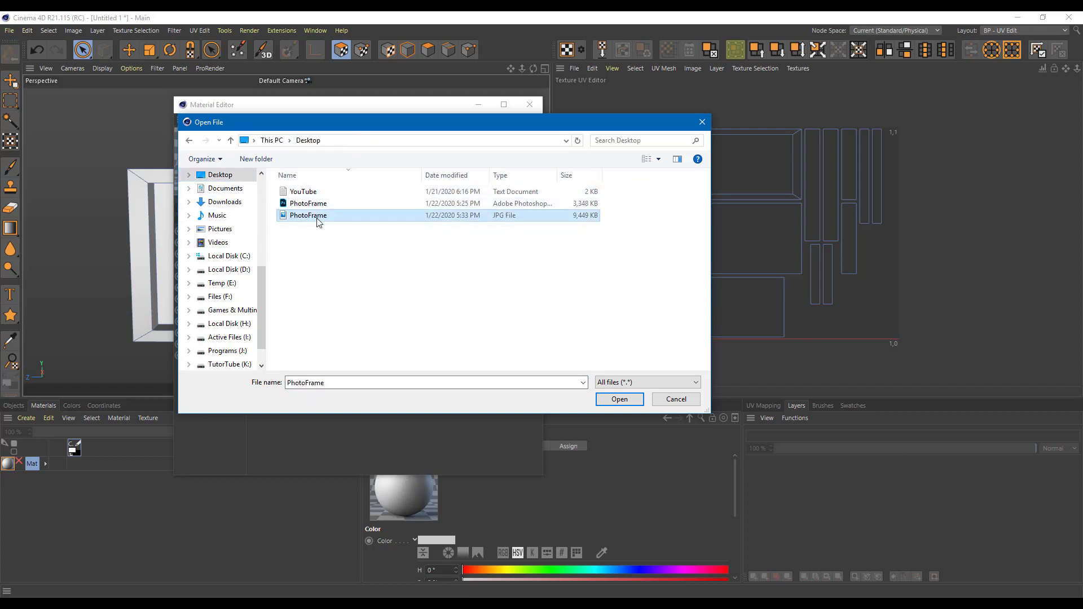
{"action": "left_click", "coordinate": [619, 399]}
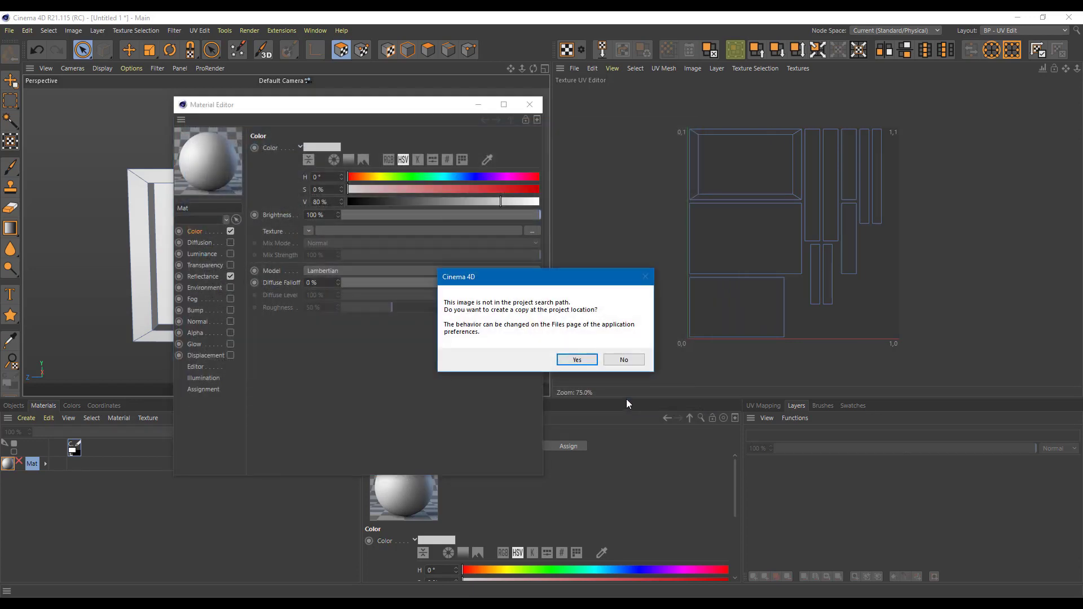
{"action": "left_click", "coordinate": [576, 362]}
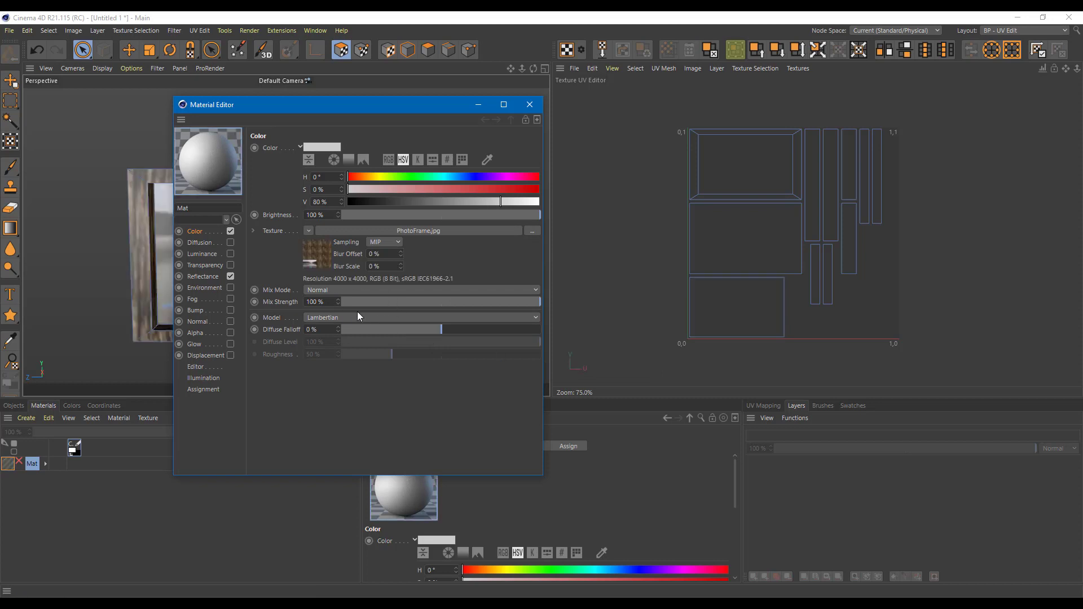
{"action": "left_click", "coordinate": [530, 104]}
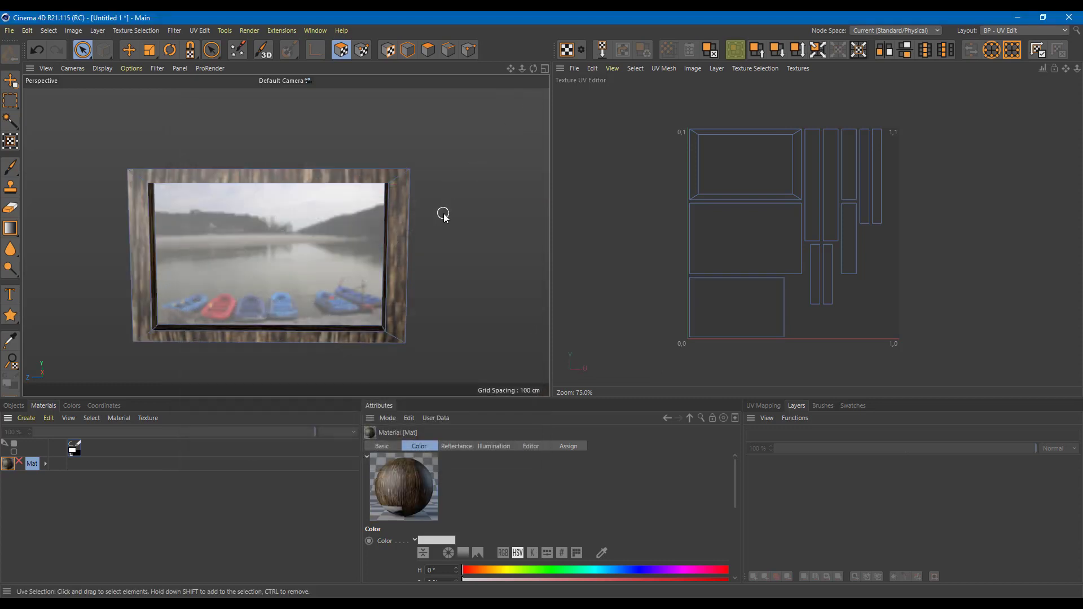
Render the textured photo frame in the viewport from two different angles to check the wood and picture.
{"action": "mouse_move", "coordinate": [440, 223]}
{"action": "left_mouse_down", "text": "alt"}
{"action": "mouse_move", "coordinate": [523, 220]}
{"action": "mouse_move", "coordinate": [434, 242]}
{"action": "mouse_move", "coordinate": [548, 241]}
{"action": "mouse_move", "coordinate": [493, 252]}
{"action": "mouse_move", "coordinate": [406, 242]}
{"action": "mouse_move", "coordinate": [452, 248]}
{"action": "mouse_move", "coordinate": [441, 242]}
{"action": "left_mouse_up", "text": "alt"}
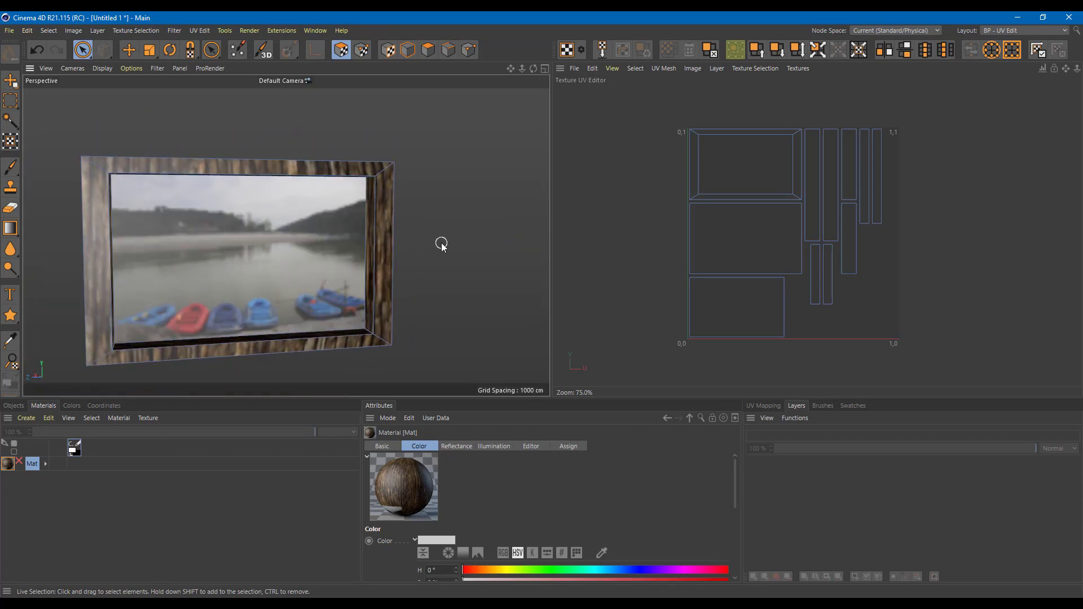
{"action": "key", "text": "ctrl+r"}
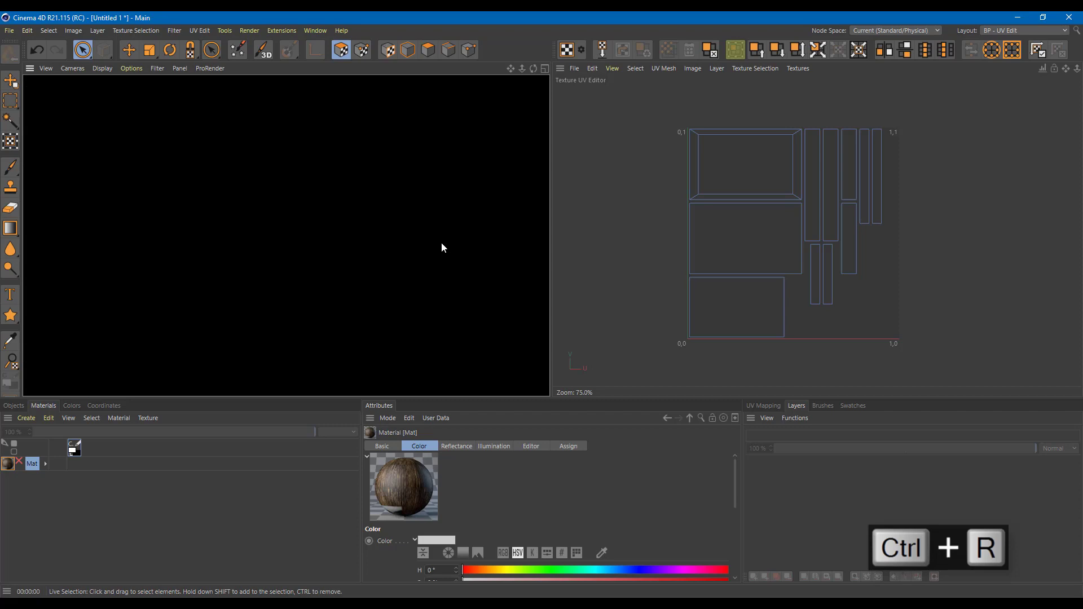
{"action": "scroll", "coordinate": [377, 283], "scroll_direction": "down", "scroll_amount": 3}
{"action": "scroll", "coordinate": [377, 282], "scroll_direction": "up", "scroll_amount": 5}
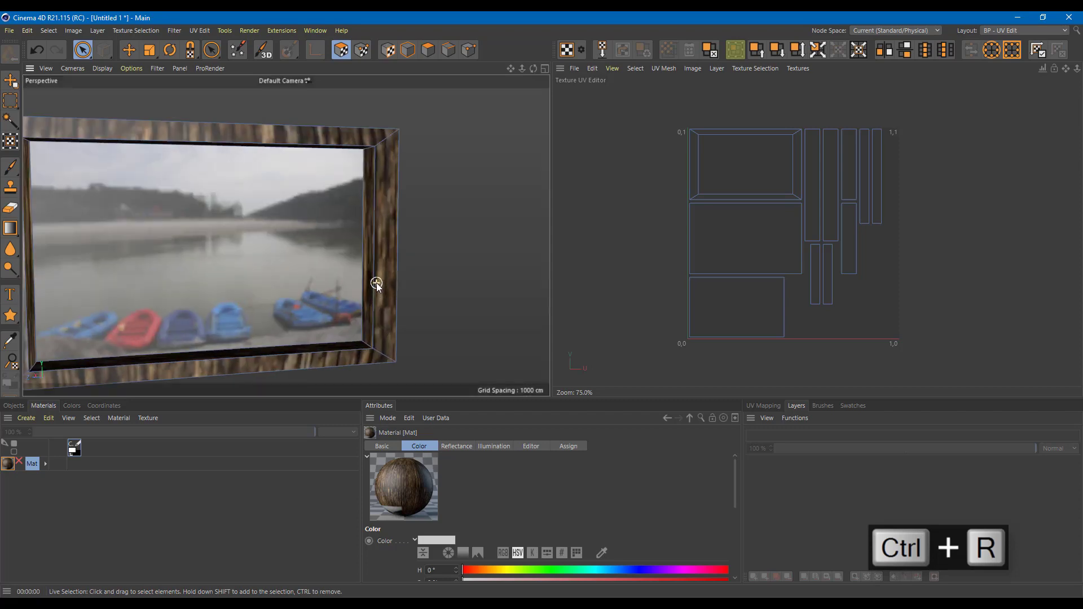
{"action": "scroll", "coordinate": [376, 283], "scroll_direction": "down", "scroll_amount": 5}
{"action": "left_click_drag", "start_coordinate": [420, 213], "coordinate": [476, 236], "text": "alt"}
{"action": "scroll", "coordinate": [440, 225], "scroll_direction": "up", "scroll_amount": 4}
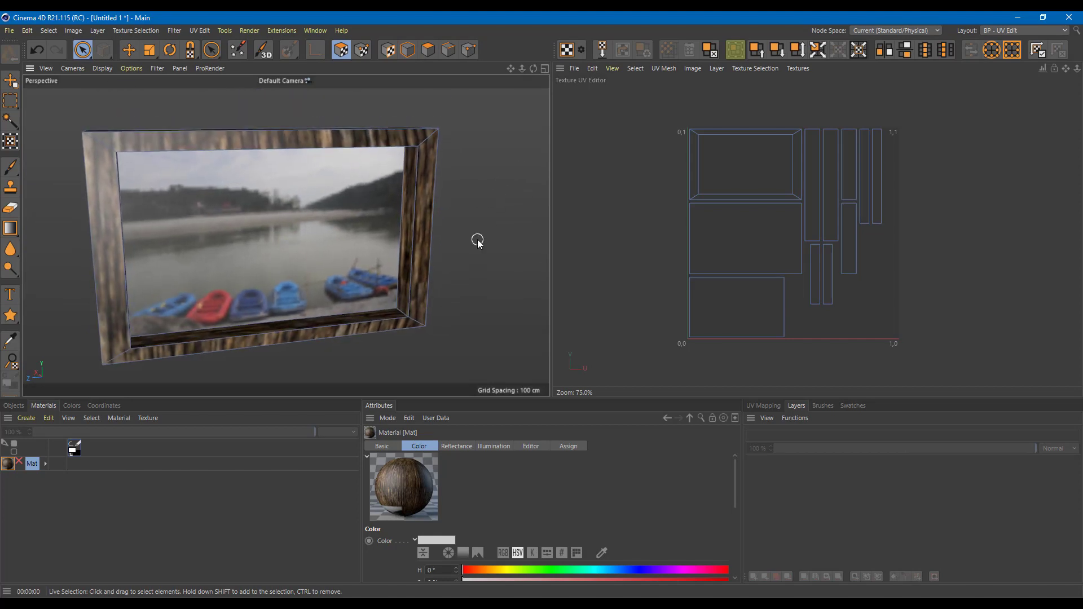
{"action": "key", "text": "ctrl+r"}
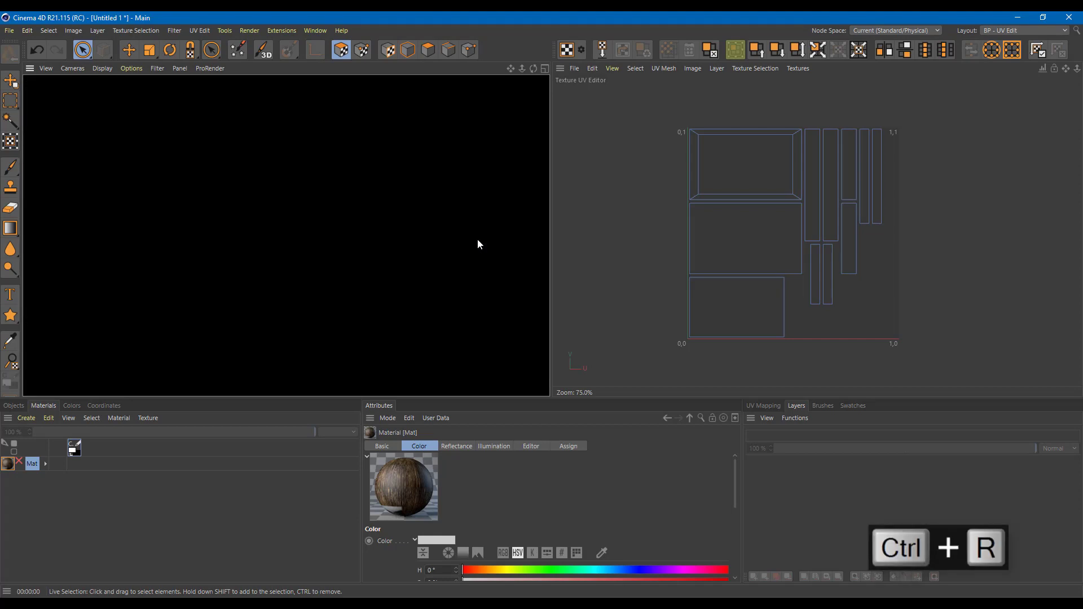
Switch to the Standard layout and render the textured photo frame in the Picture Viewer to check it, closing the render when done.
{"action": "scroll", "coordinate": [477, 240], "scroll_direction": "up", "scroll_amount": 2}
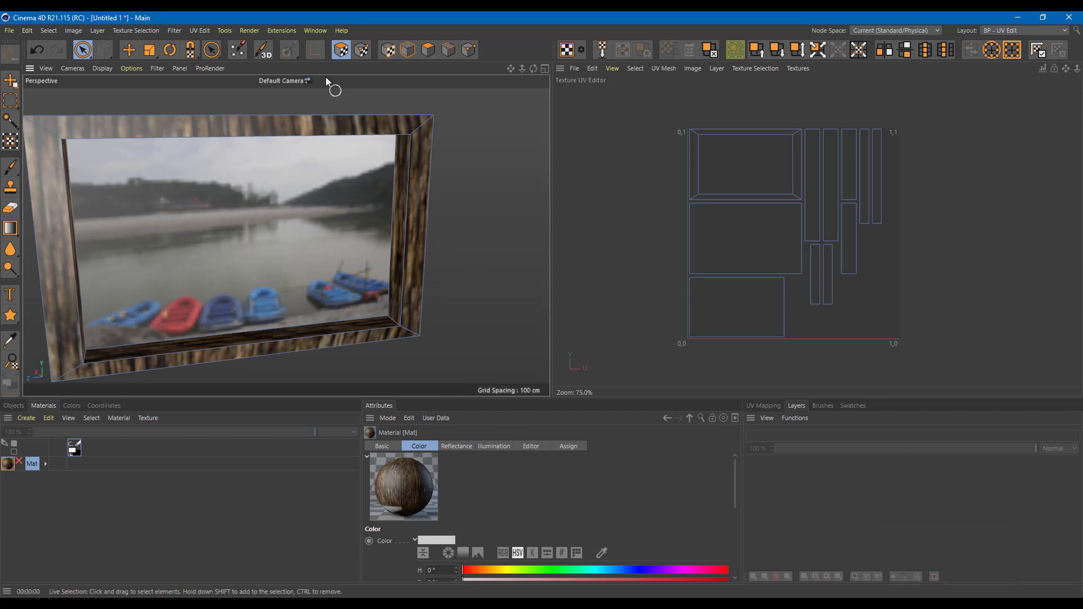
{"action": "left_click", "coordinate": [1030, 32]}
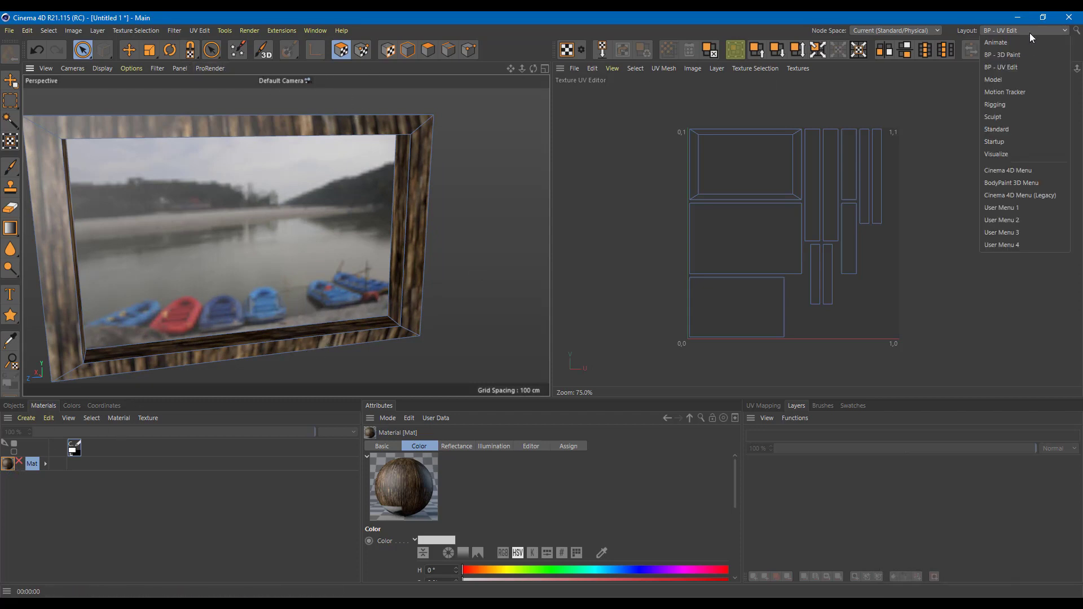
{"action": "left_click", "coordinate": [1026, 131]}
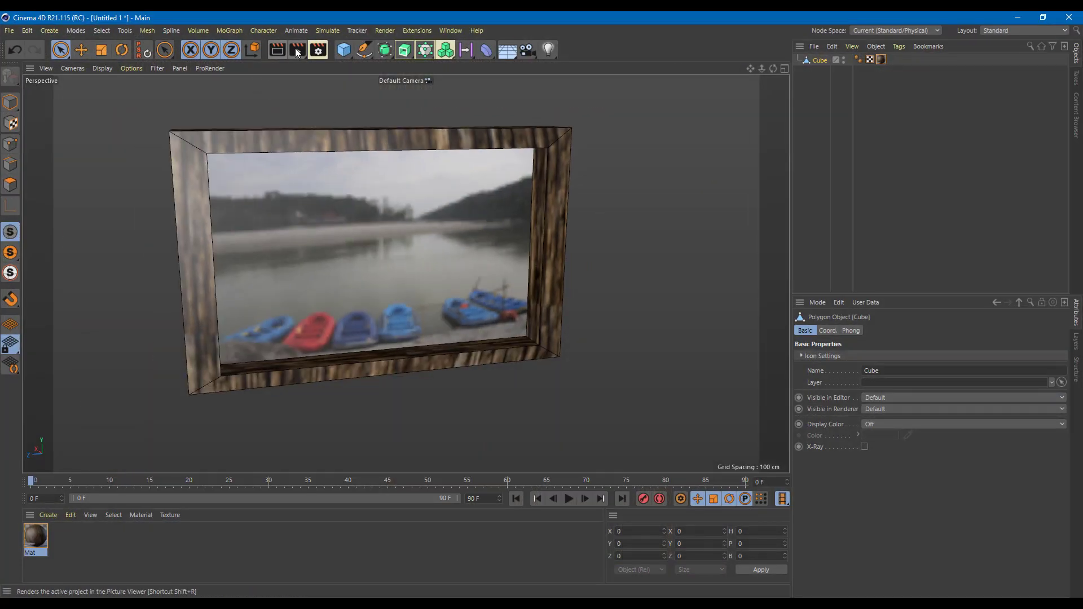
{"action": "left_click", "coordinate": [298, 52]}
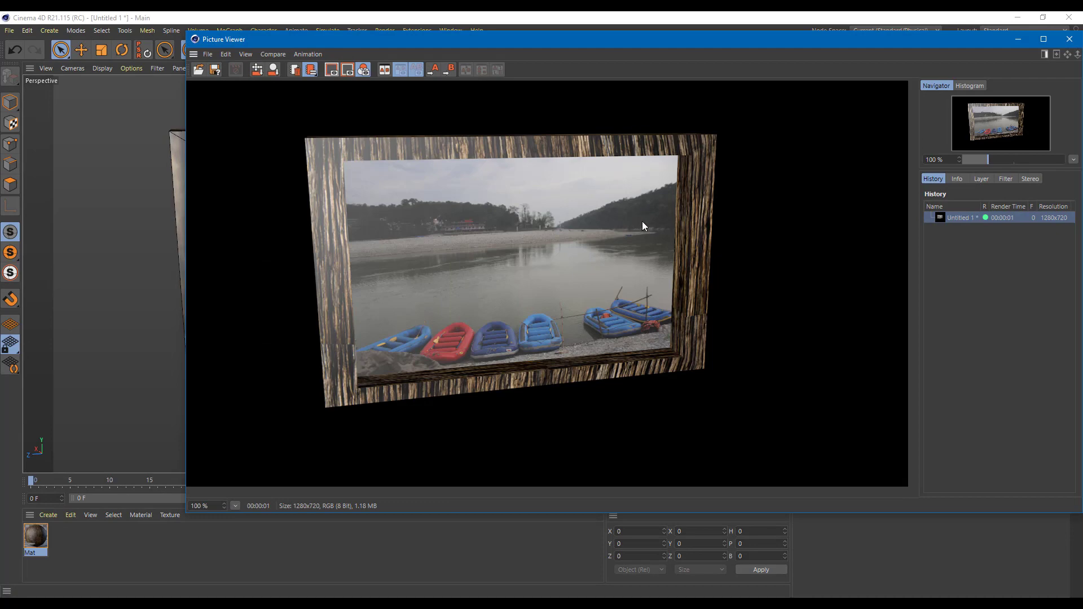
{"action": "left_click", "coordinate": [1070, 39]}
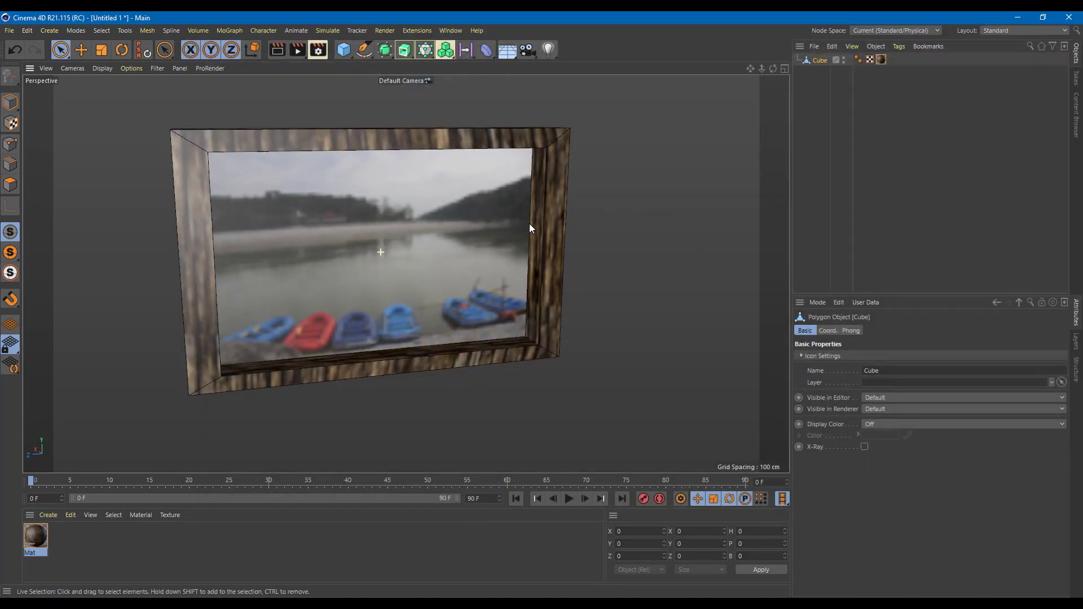
Loop-cut the frame vertically close to the left and right inner edges, at offsets of 1.369% and 98.066%.
{"action": "left_click_drag", "start_coordinate": [533, 249], "coordinate": [300, 220], "text": "alt"}
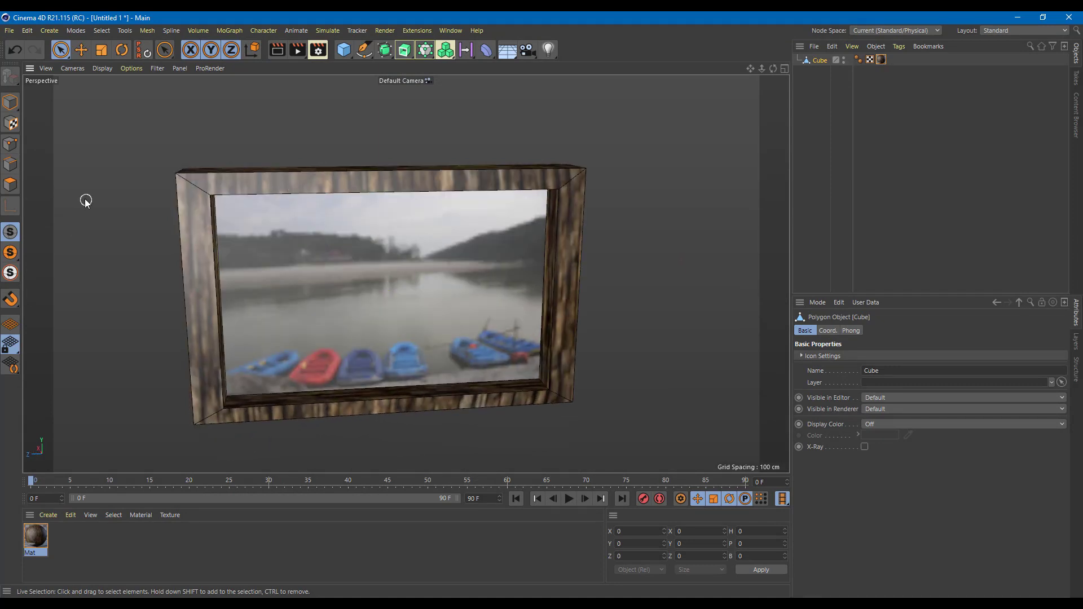
{"action": "key", "text": "k"}
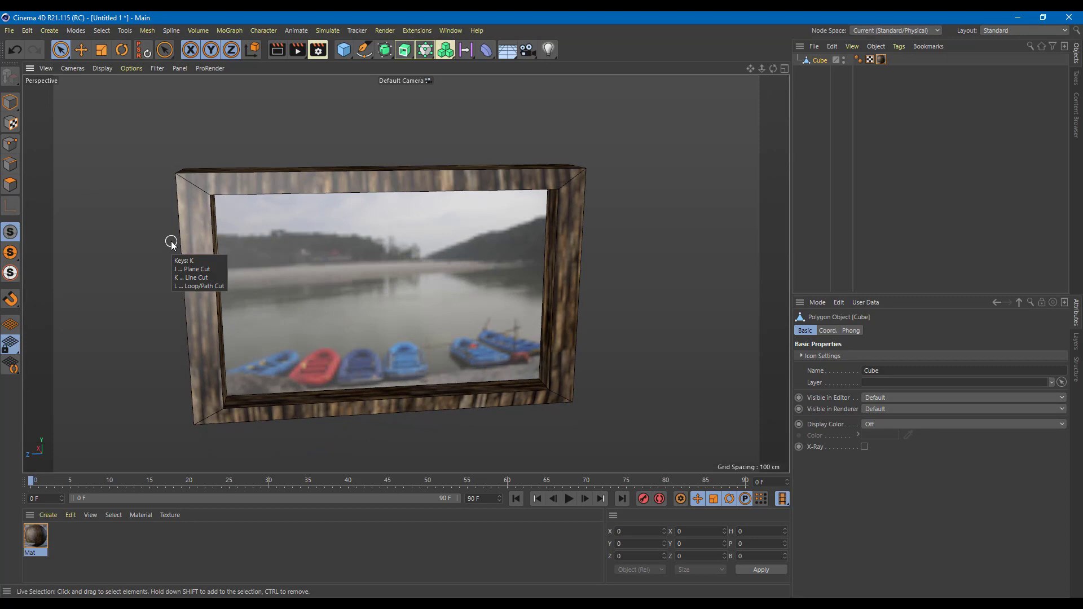
{"action": "key", "text": "l"}
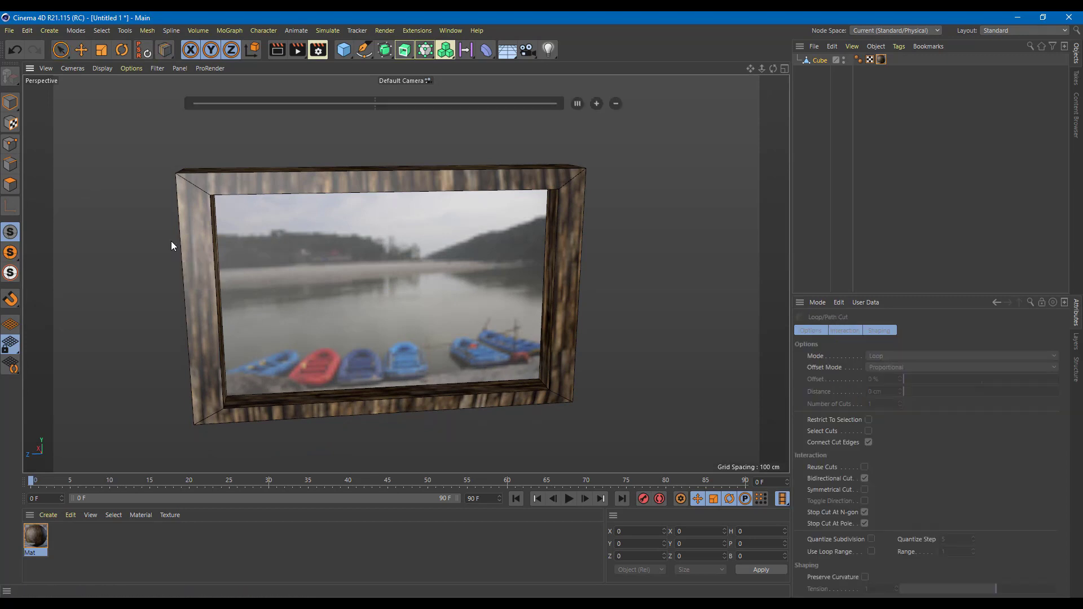
{"action": "left_click", "coordinate": [10, 164]}
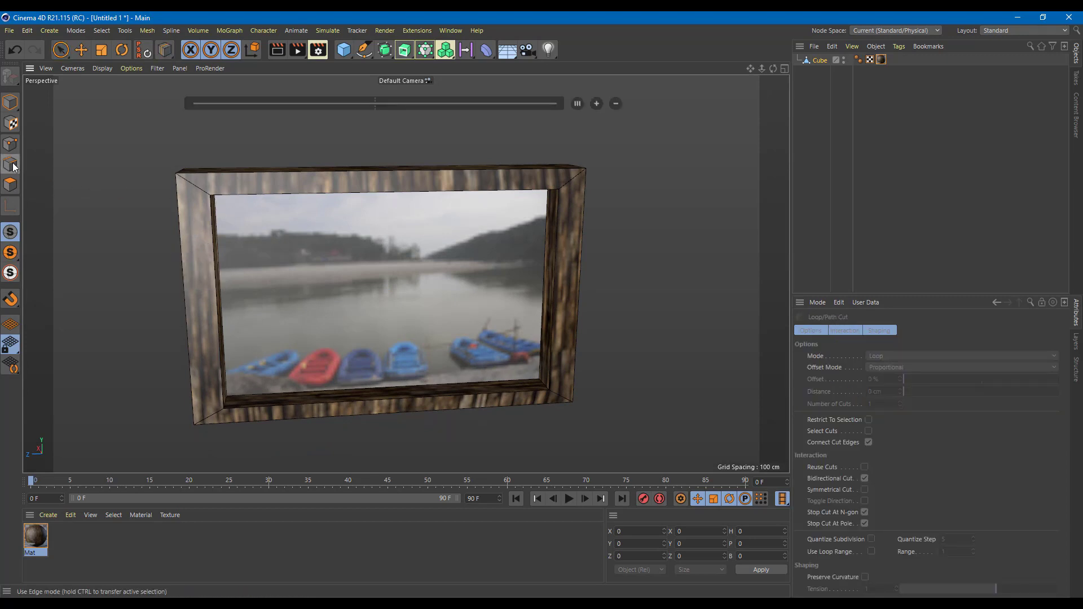
{"action": "left_click", "coordinate": [216, 194]}
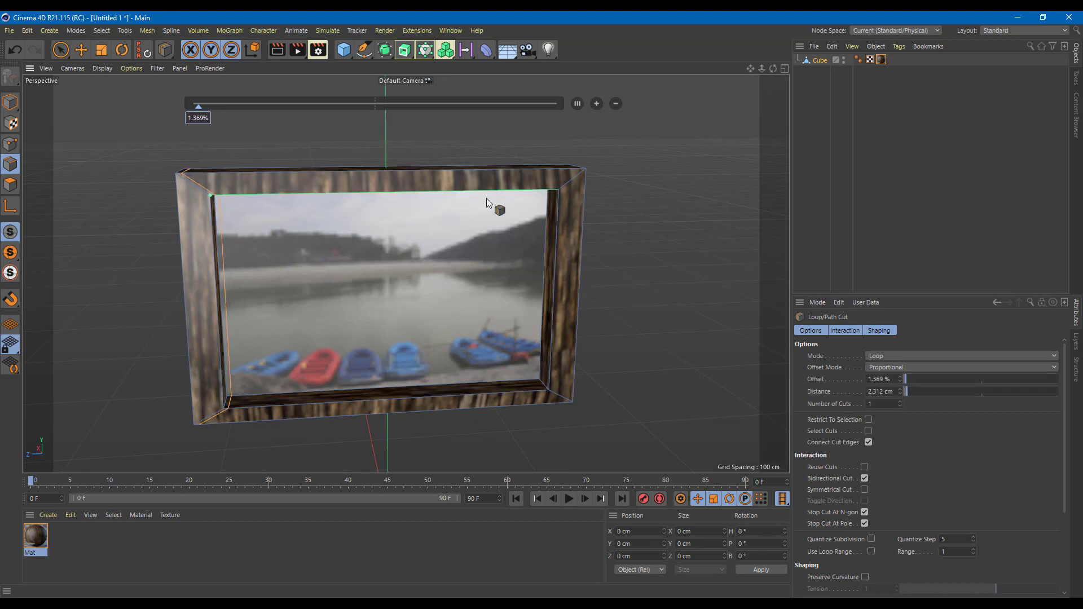
{"action": "left_click", "coordinate": [552, 186]}
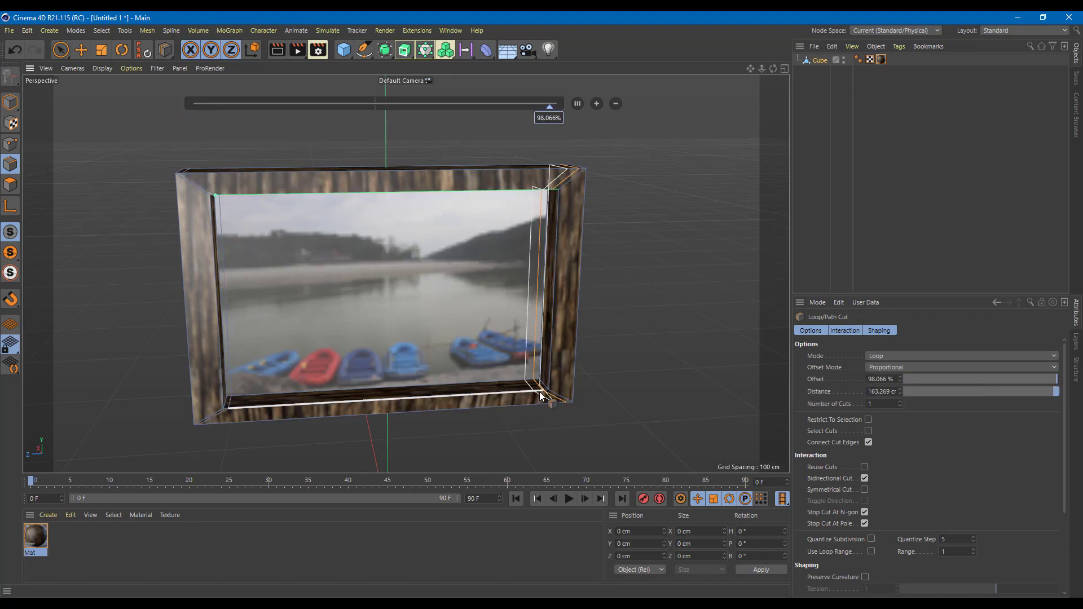
Loop-cut the frame near the bottom and top inner edges at 2.271% and 96.372%, plus a loop around the recess at 72.338%.
{"action": "left_click", "coordinate": [224, 403]}
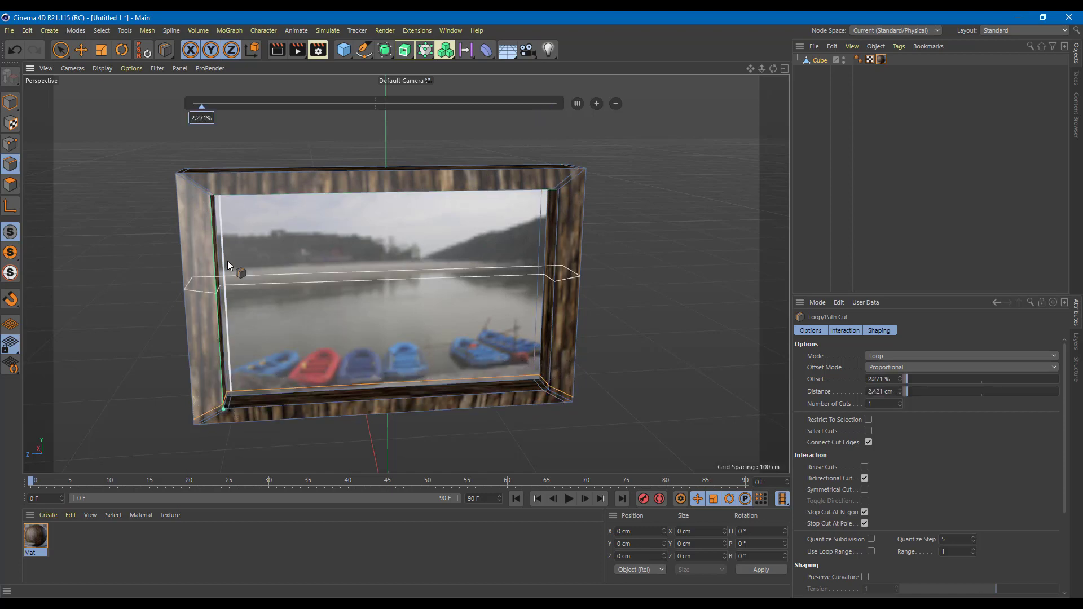
{"action": "left_click", "coordinate": [211, 201]}
{"action": "left_click_drag", "start_coordinate": [329, 243], "coordinate": [237, 244], "text": "alt"}
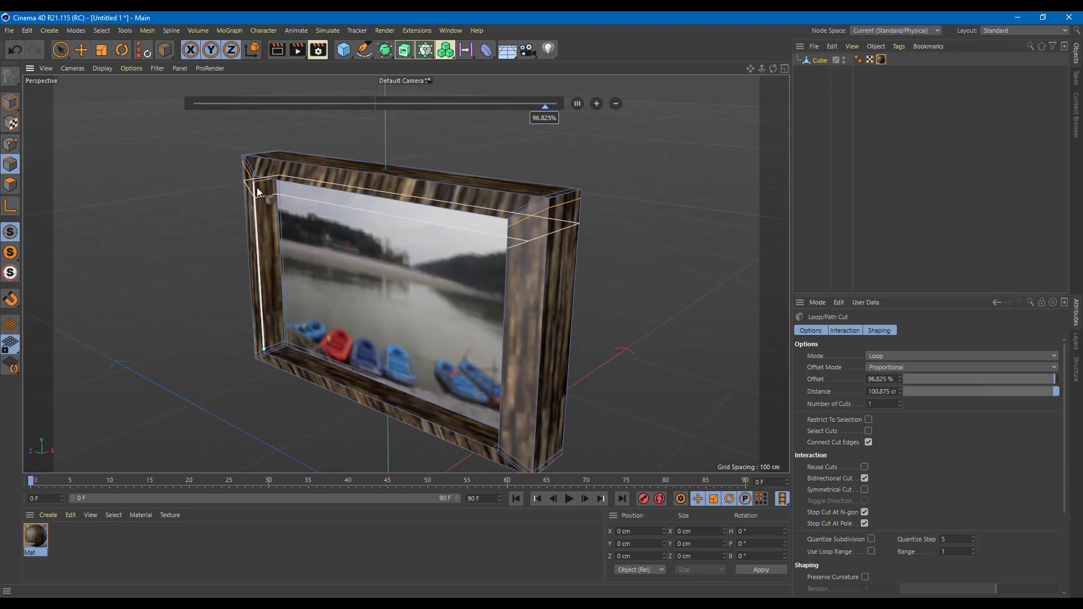
{"action": "left_click", "coordinate": [266, 351]}
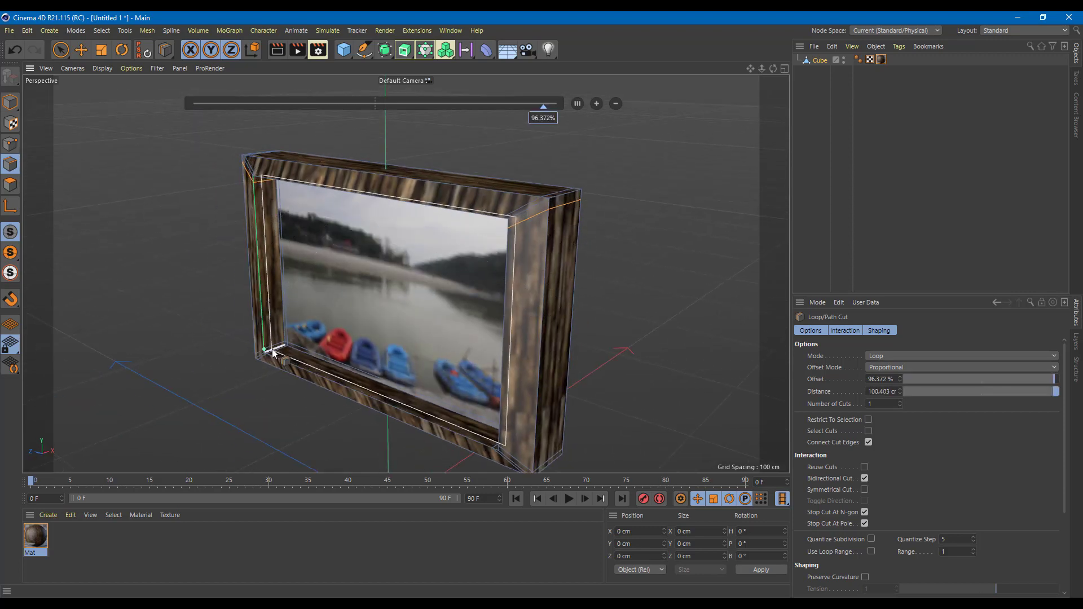
{"action": "left_click_drag", "start_coordinate": [269, 354], "coordinate": [430, 320], "text": "alt"}
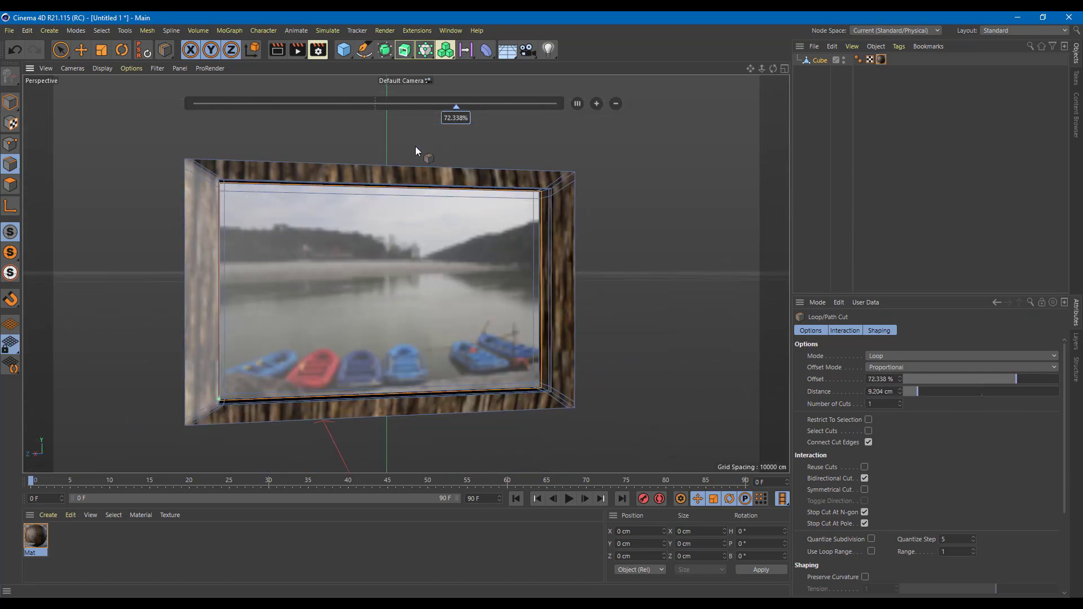
Add a Subdivision Surface generator and make the photo frame's Cube its child.
{"action": "left_click", "coordinate": [386, 50]}
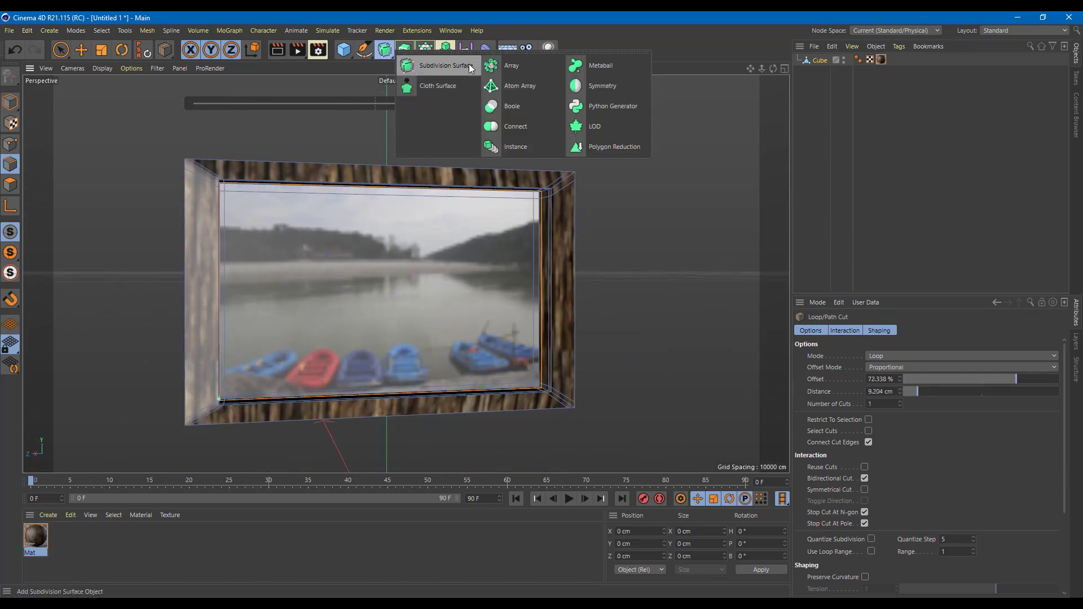
{"action": "left_click", "coordinate": [469, 65]}
{"action": "left_click_drag", "start_coordinate": [828, 62], "coordinate": [825, 60]}
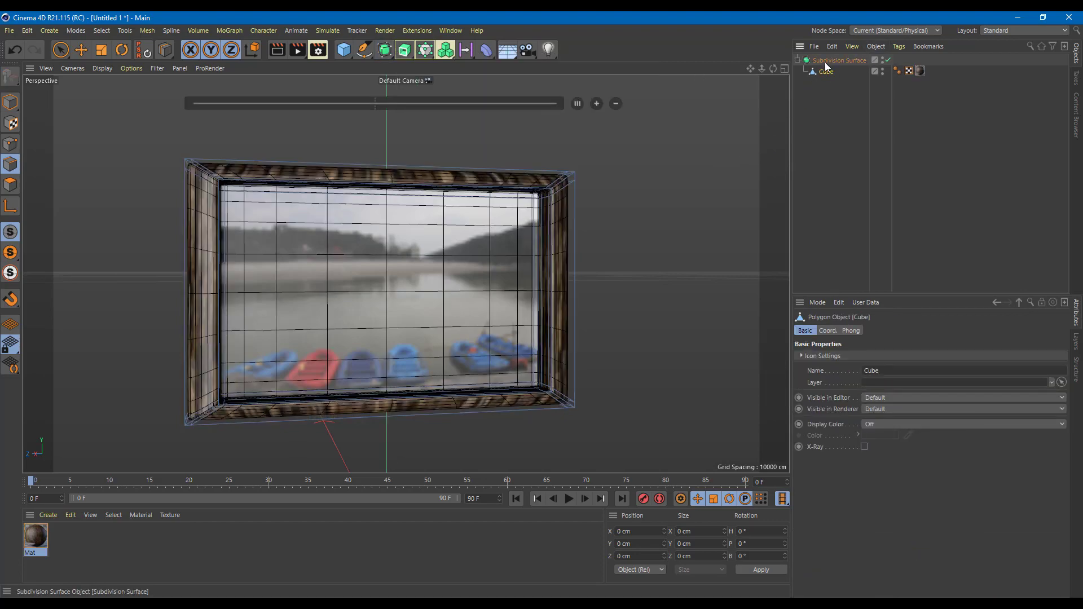
Render the subdivided photo frame in the viewport from several views to check its rounded edges and texture.
{"action": "left_click_drag", "start_coordinate": [581, 207], "coordinate": [597, 193], "text": "alt"}
{"action": "key", "text": "ctrl+r"}
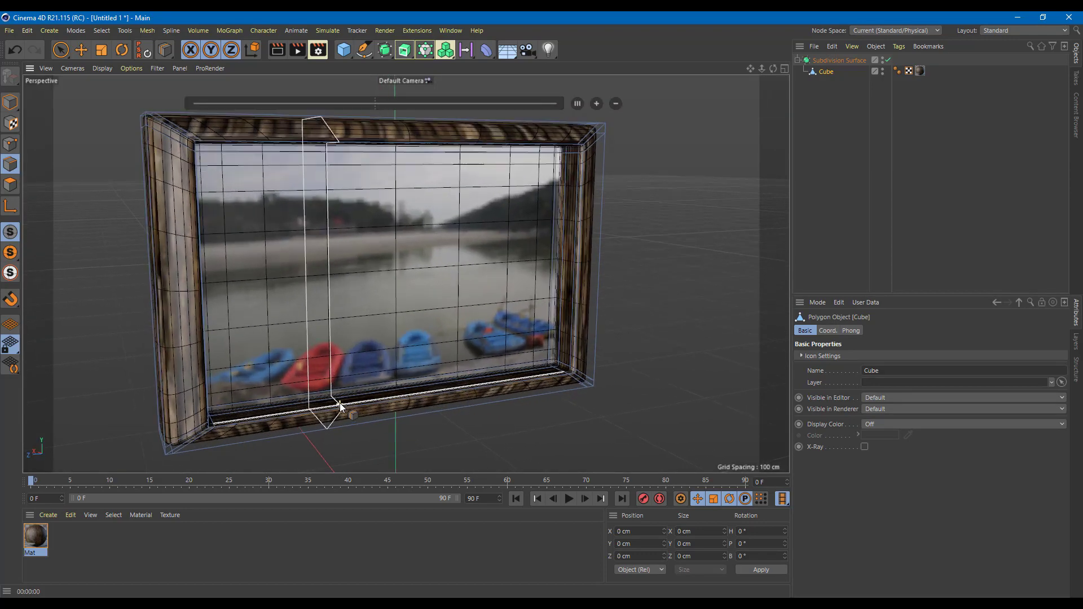
{"action": "key", "text": "ctrl+r"}
{"action": "key", "text": "ctrl+r"}
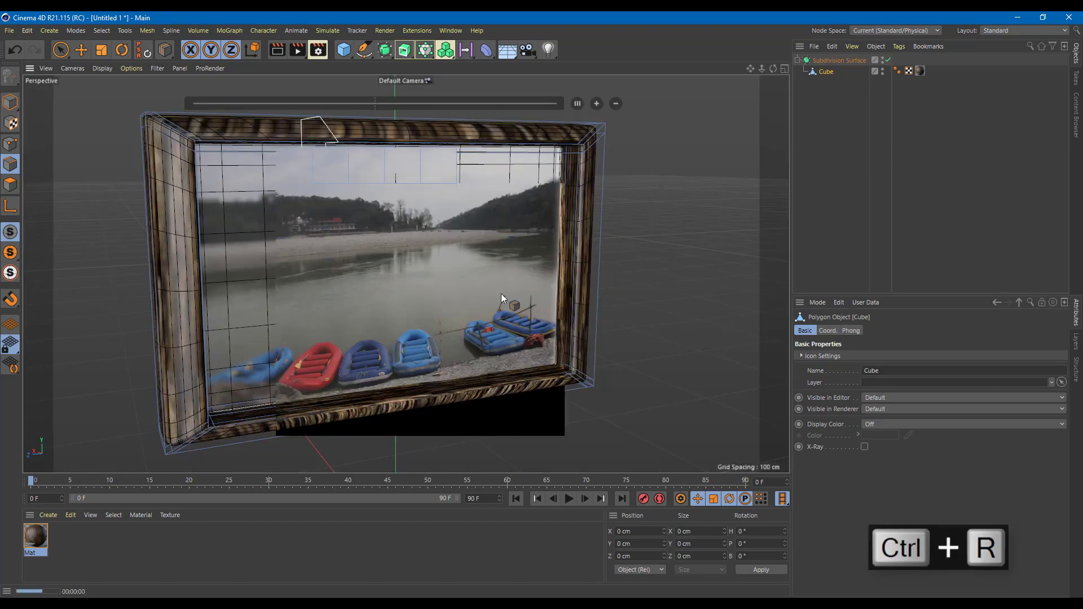
{"action": "scroll", "coordinate": [458, 281], "scroll_direction": "up", "scroll_amount": 2}
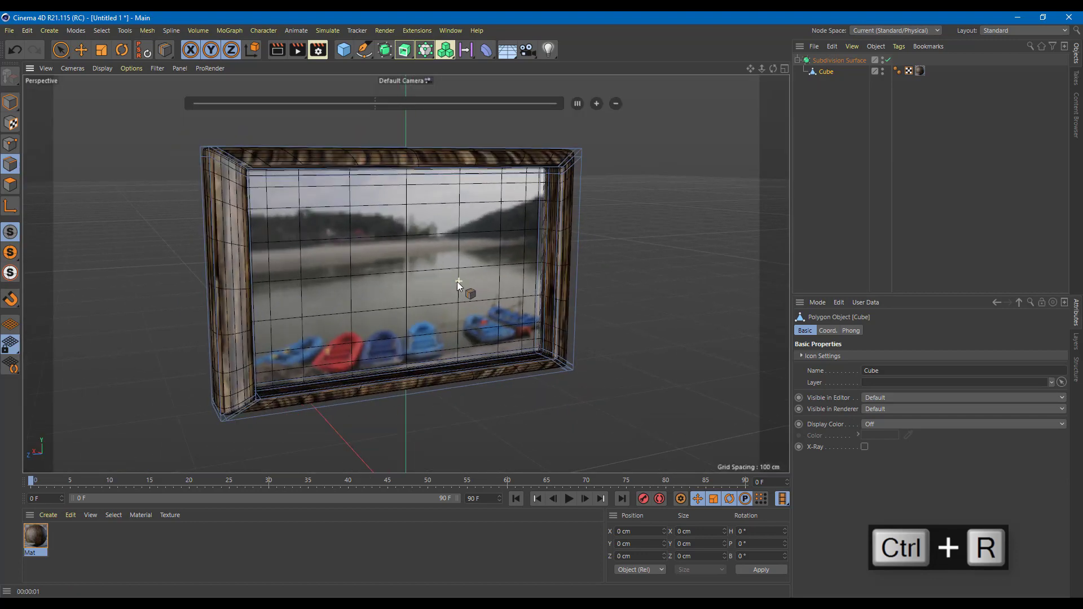
{"action": "key", "text": "ctrl+r"}
{"action": "key", "text": "ctrl+r"}
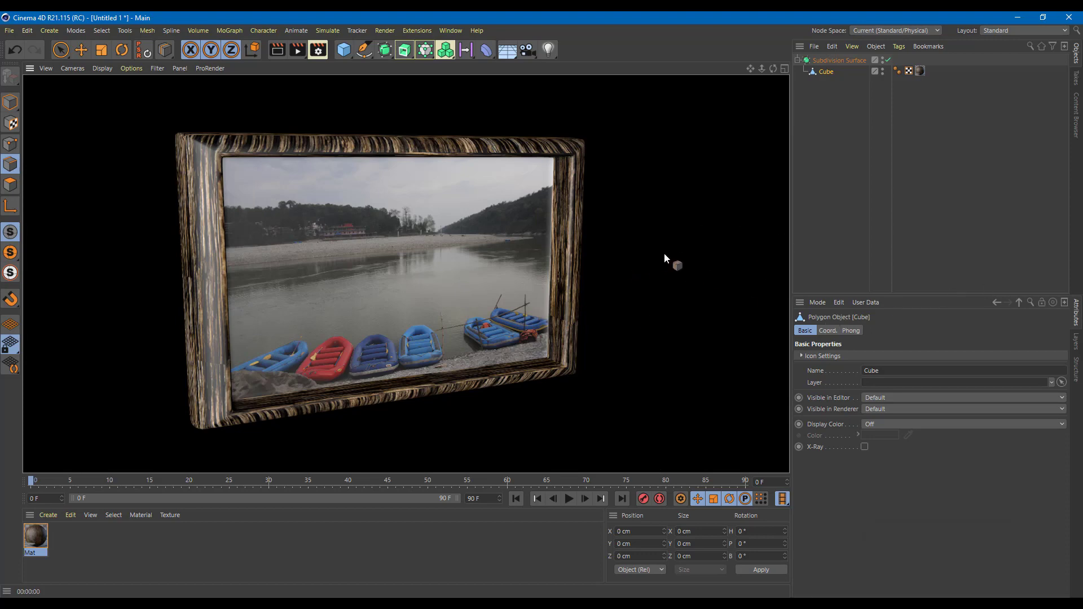
{"action": "scroll", "coordinate": [664, 253], "scroll_direction": "down", "scroll_amount": 3}
{"action": "scroll", "coordinate": [662, 254], "scroll_direction": "up", "scroll_amount": 3}
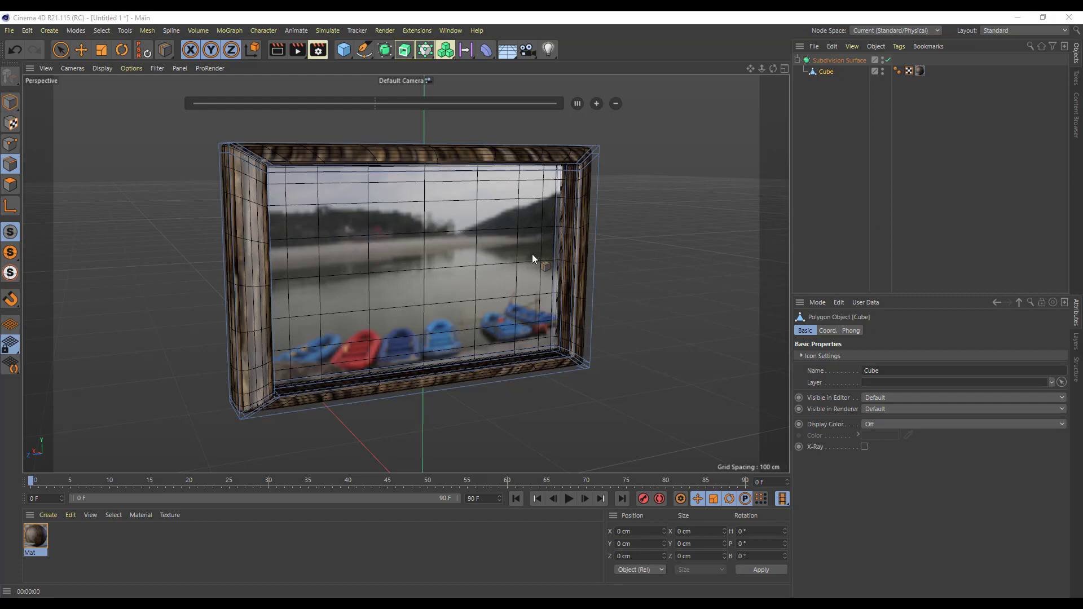
{"action": "mouse_move", "coordinate": [674, 213]}
{"action": "left_mouse_down", "text": "alt"}
{"action": "mouse_move", "coordinate": [614, 233]}
{"action": "mouse_move", "coordinate": [672, 225]}
{"action": "left_mouse_up", "text": "alt"}
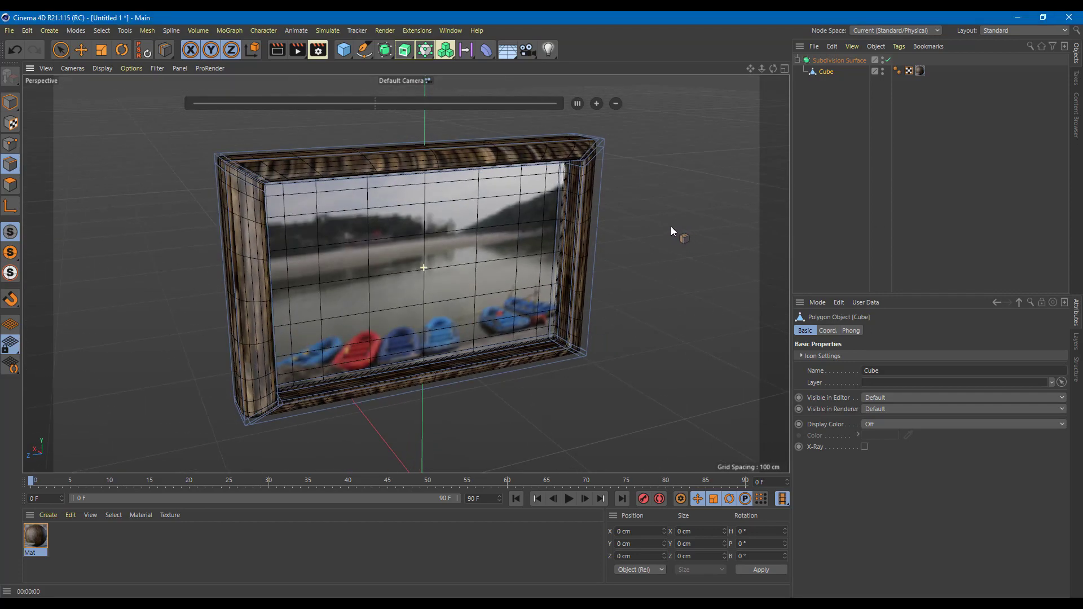
Switch to the BP - UV Edit layout, turn on UV polygon mode and examine the frame's UV mesh with the added loops.
{"action": "left_click", "coordinate": [1017, 31]}
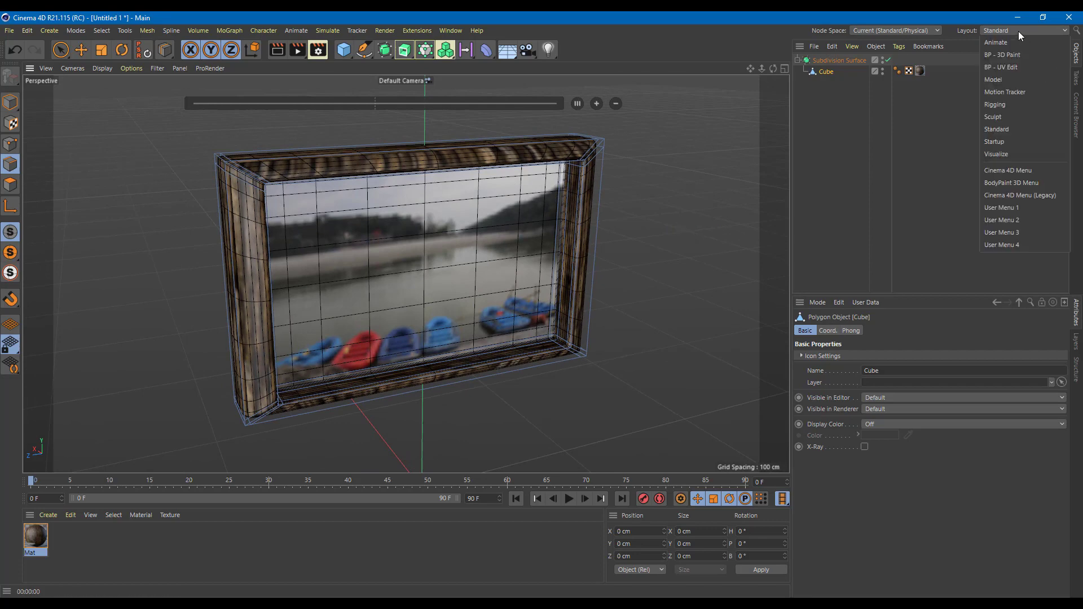
{"action": "left_click", "coordinate": [1007, 66]}
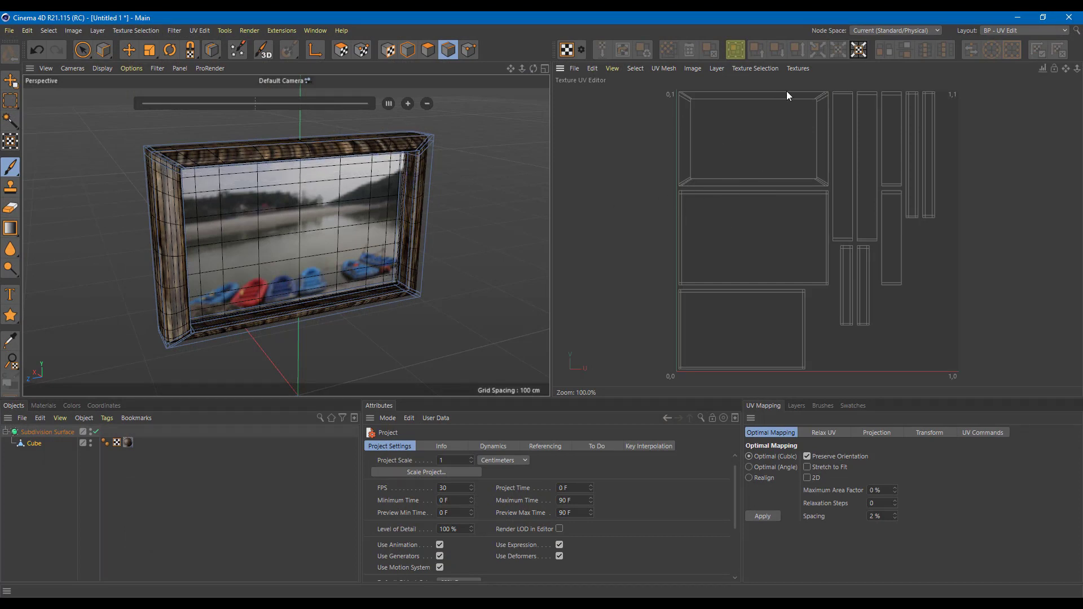
{"action": "scroll", "coordinate": [827, 105], "scroll_direction": "up", "scroll_amount": 5}
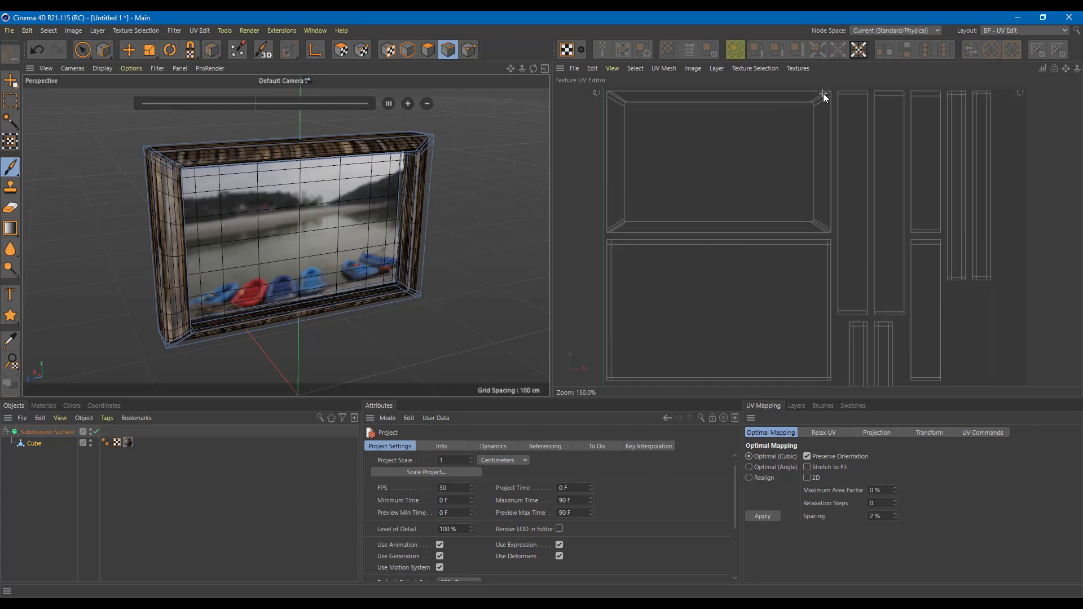
{"action": "scroll", "coordinate": [828, 107], "scroll_direction": "down", "scroll_amount": 2}
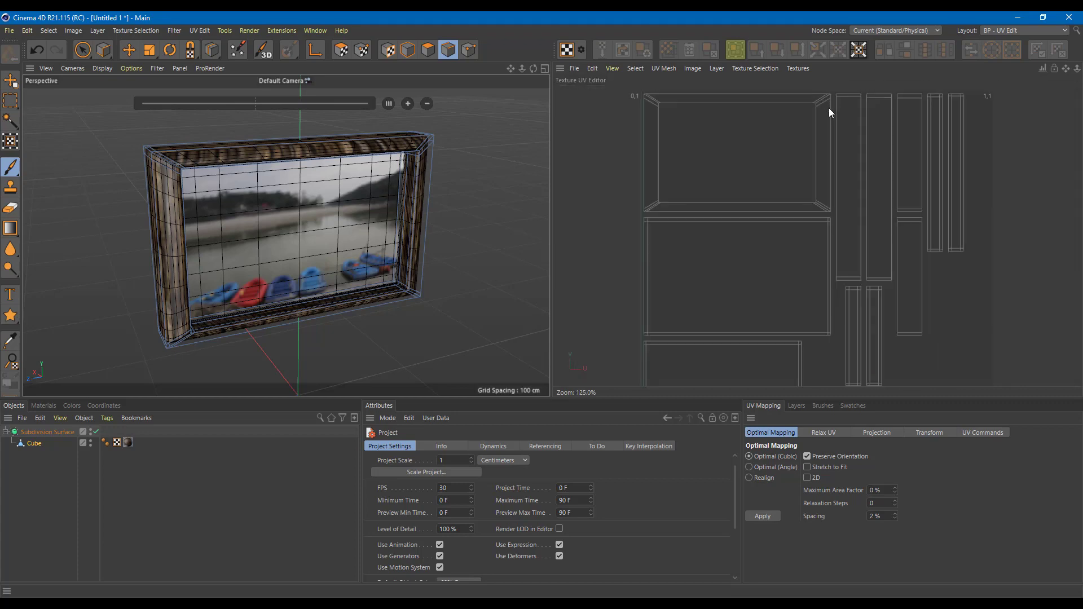
{"action": "left_click", "coordinate": [341, 50]}
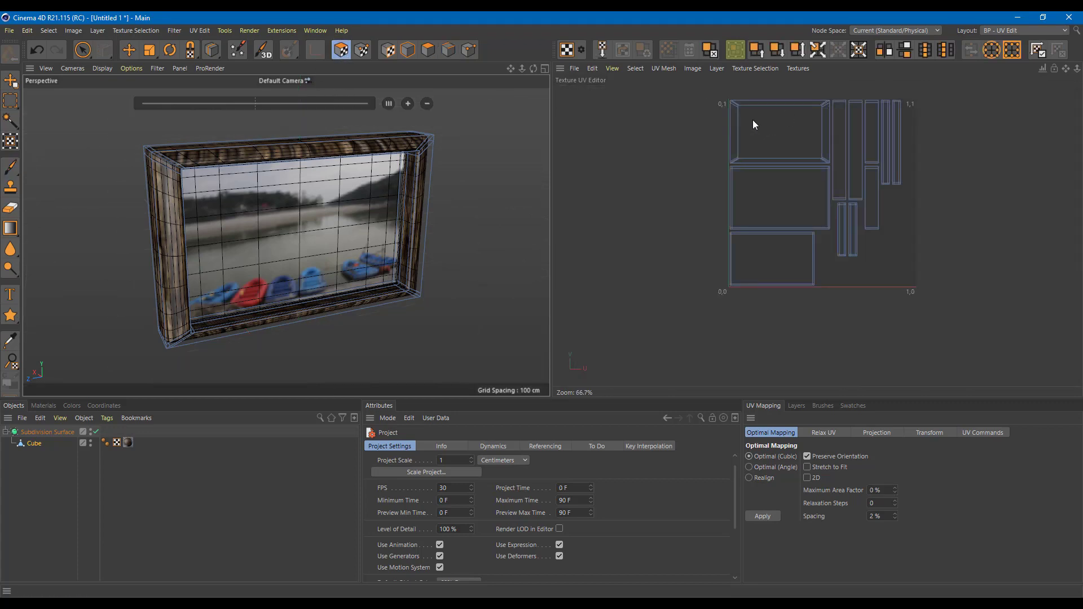
{"action": "scroll", "coordinate": [739, 122], "scroll_direction": "up", "scroll_amount": 4}
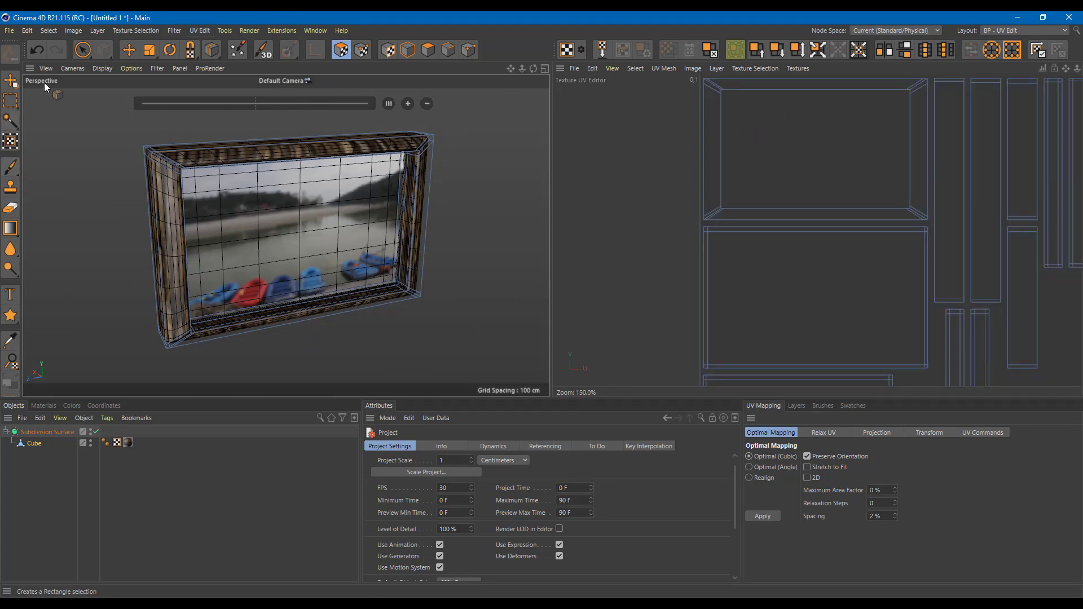
Select the UV polygon along the left border of the upper large island and try moving it slightly right and down.
{"action": "left_click", "coordinate": [10, 166]}
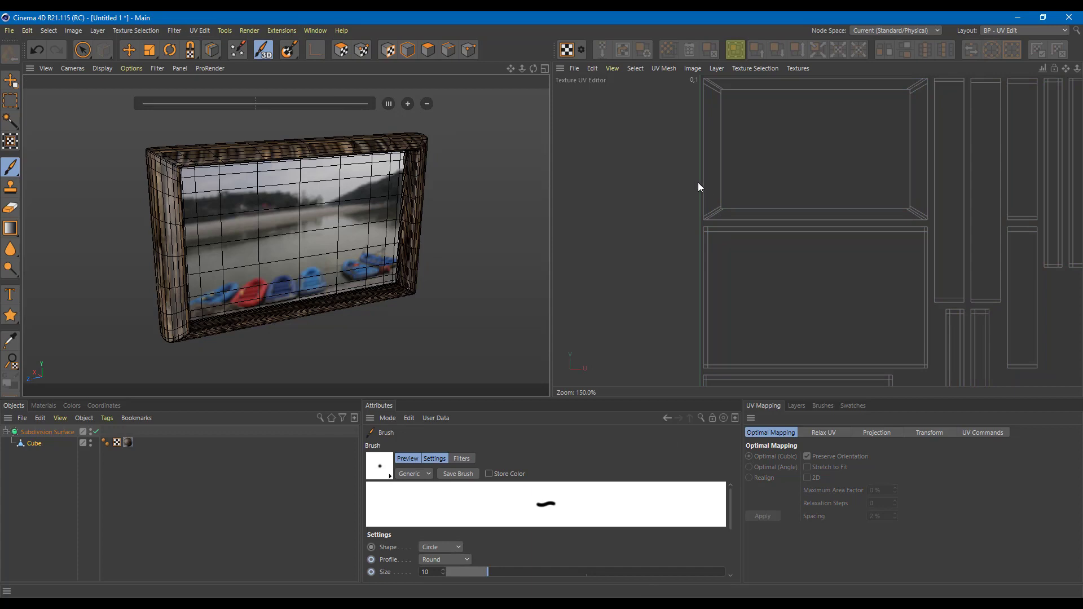
{"action": "scroll", "coordinate": [784, 279], "scroll_direction": "down", "scroll_amount": 1}
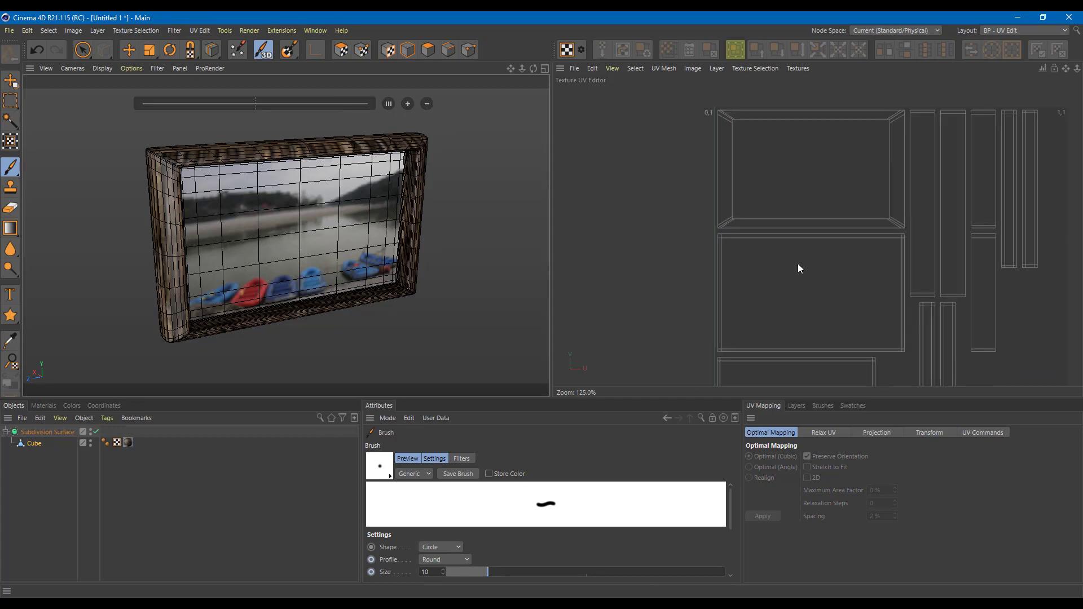
{"action": "left_click", "coordinate": [83, 50]}
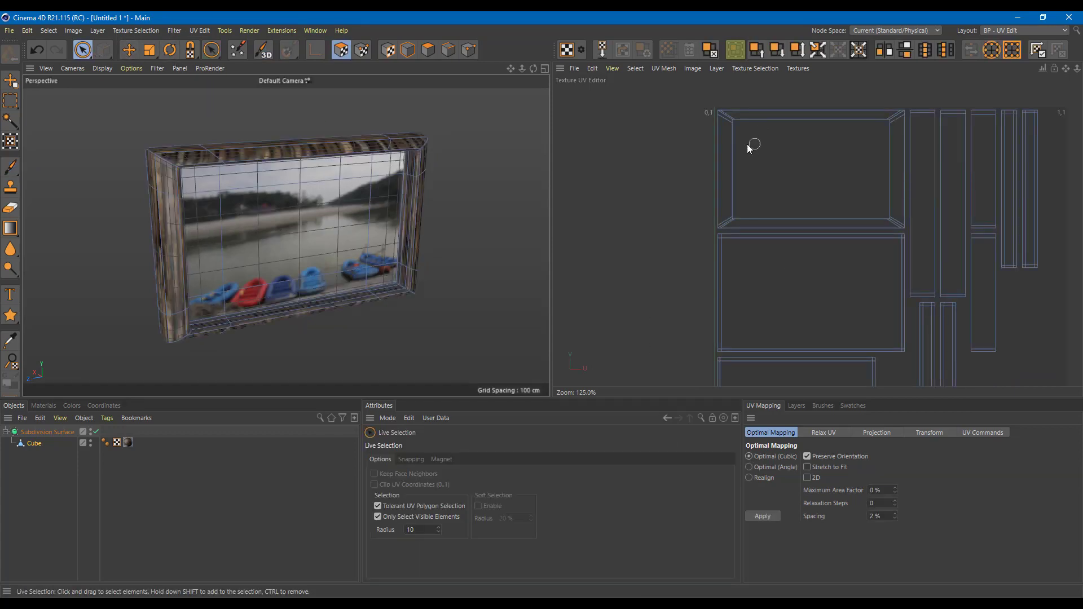
{"action": "left_click", "coordinate": [812, 129]}
{"action": "left_click", "coordinate": [722, 163]}
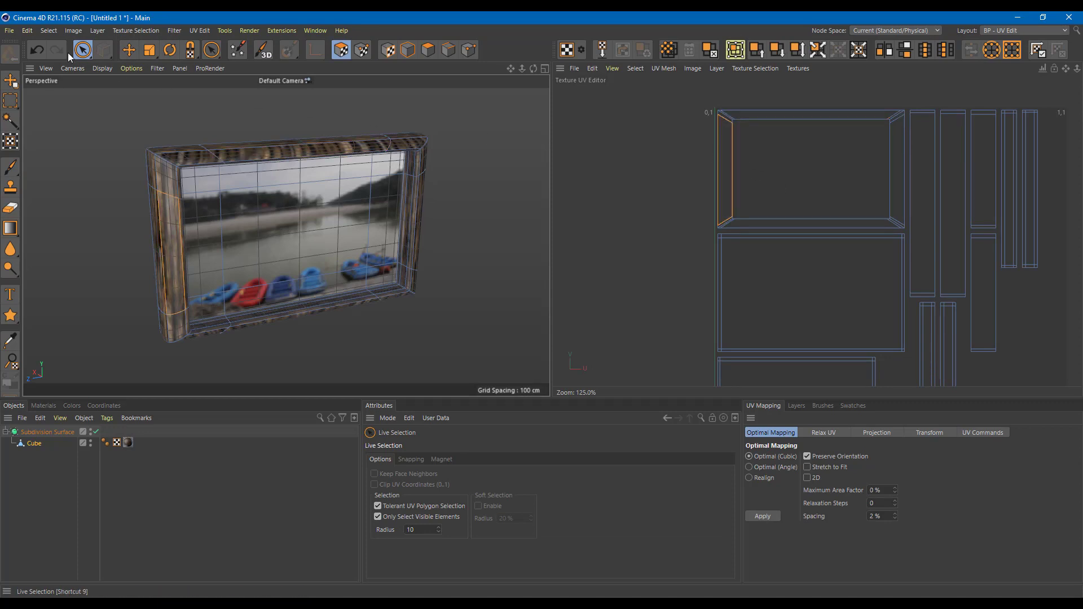
{"action": "left_click", "coordinate": [129, 49]}
{"action": "left_click_drag", "start_coordinate": [732, 149], "coordinate": [749, 163]}
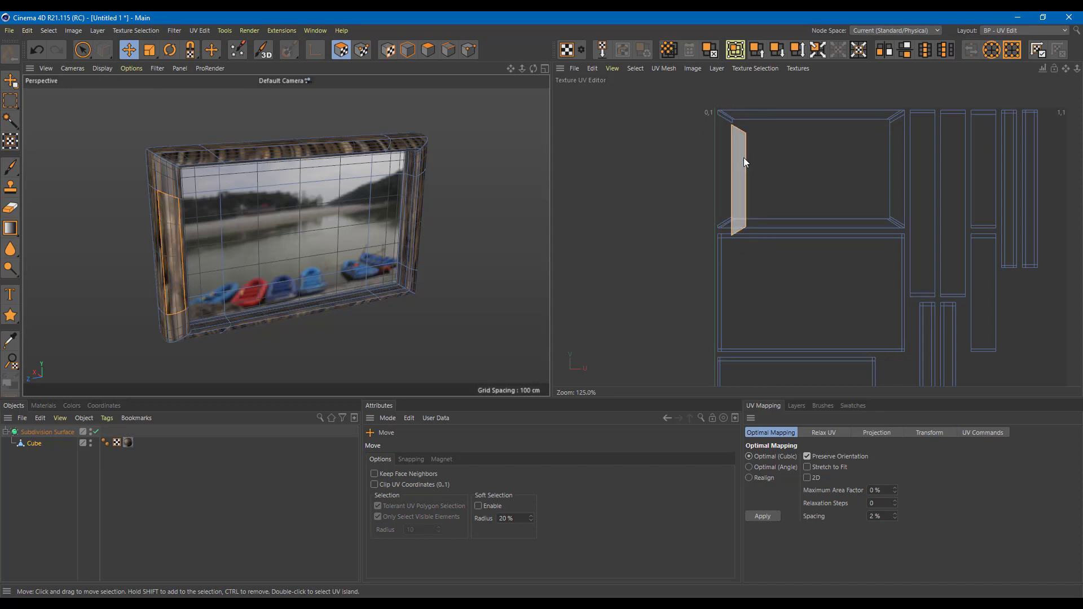
Undo the move of the left border UV polygon.
{"action": "key", "text": "ctrl+z"}
{"action": "key", "text": "ctrl+z"}
{"action": "key", "text": "ctrl+z"}
{"action": "key", "text": "ctrl+z"}
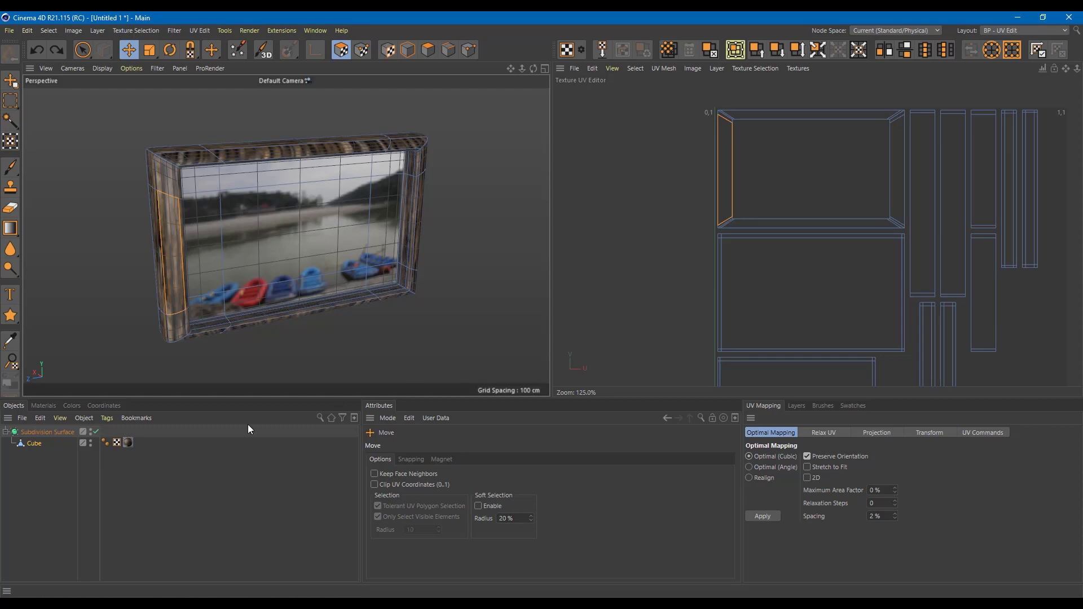
Turn off the Subdivision Surface so the frame shows its unsmoothed base mesh.
{"action": "left_click", "coordinate": [96, 432]}
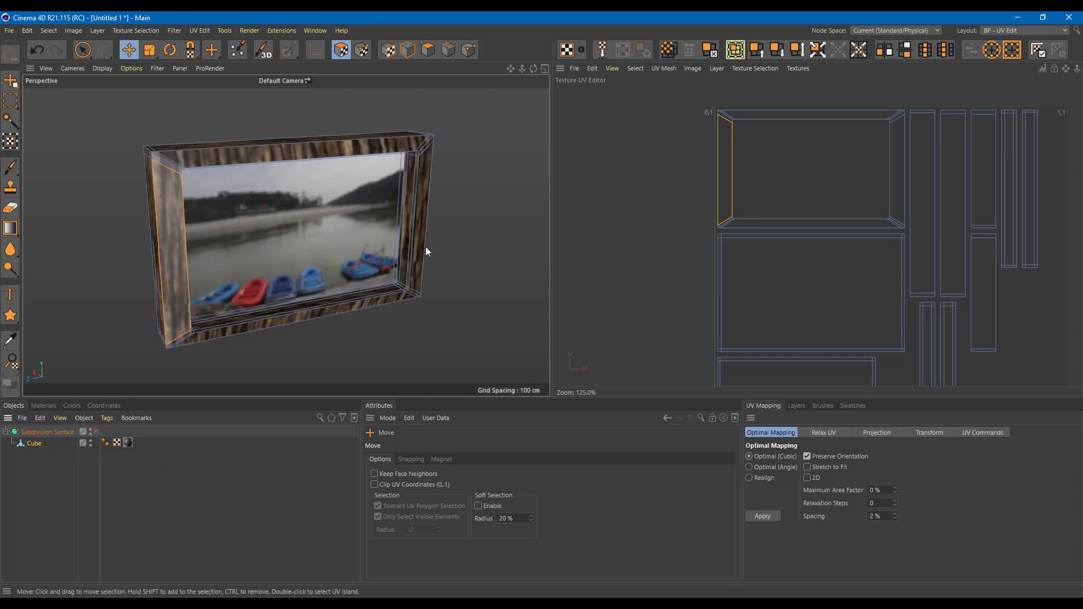
{"action": "left_click", "coordinate": [35, 432]}
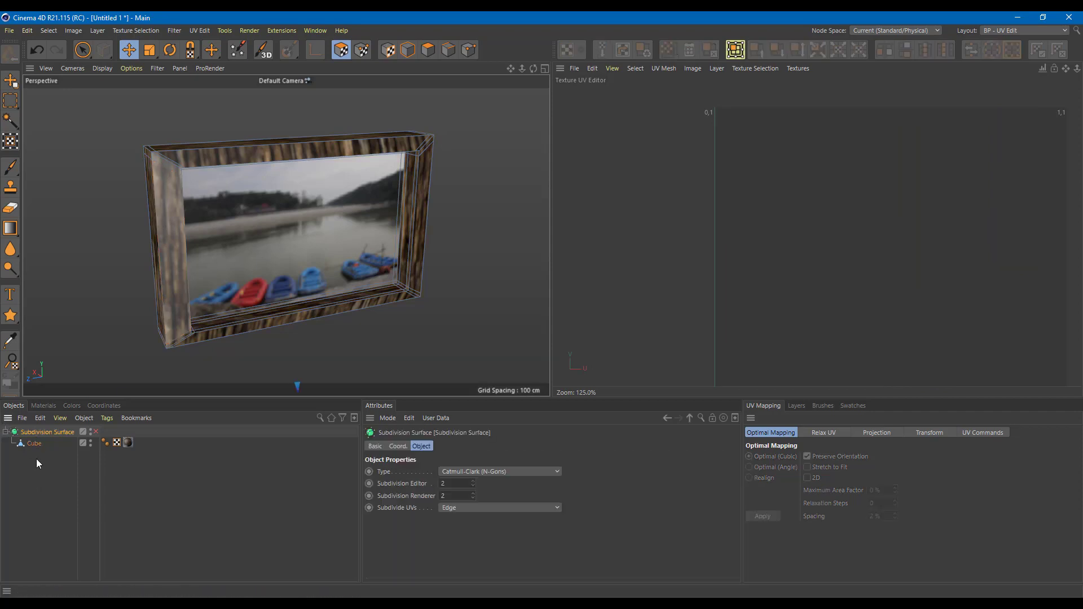
{"action": "left_click_drag", "start_coordinate": [40, 445], "coordinate": [27, 468]}
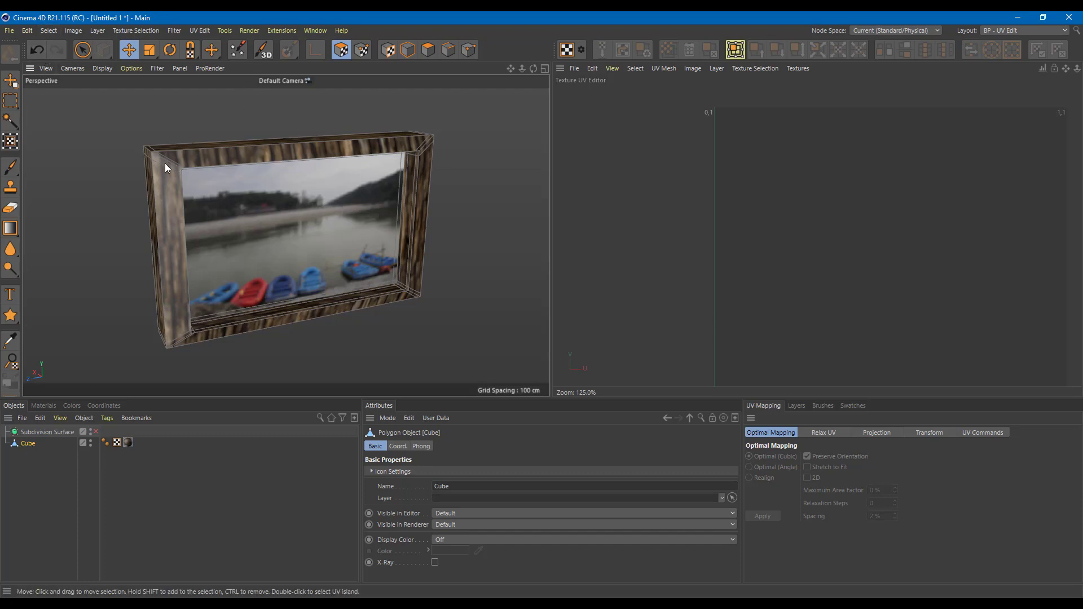
{"action": "left_click", "coordinate": [79, 52]}
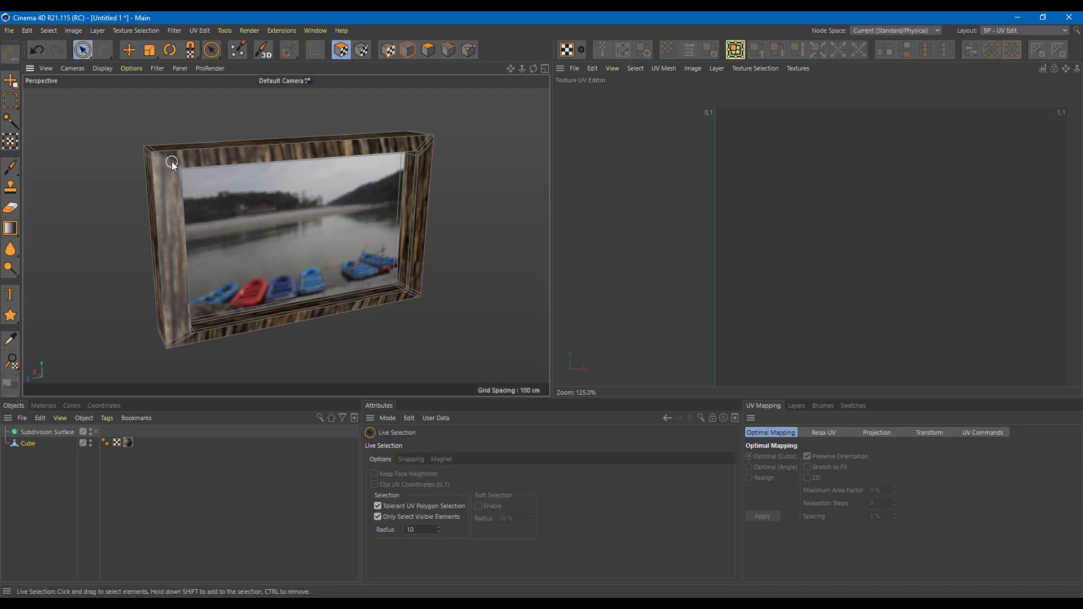
{"action": "left_click", "coordinate": [29, 443]}
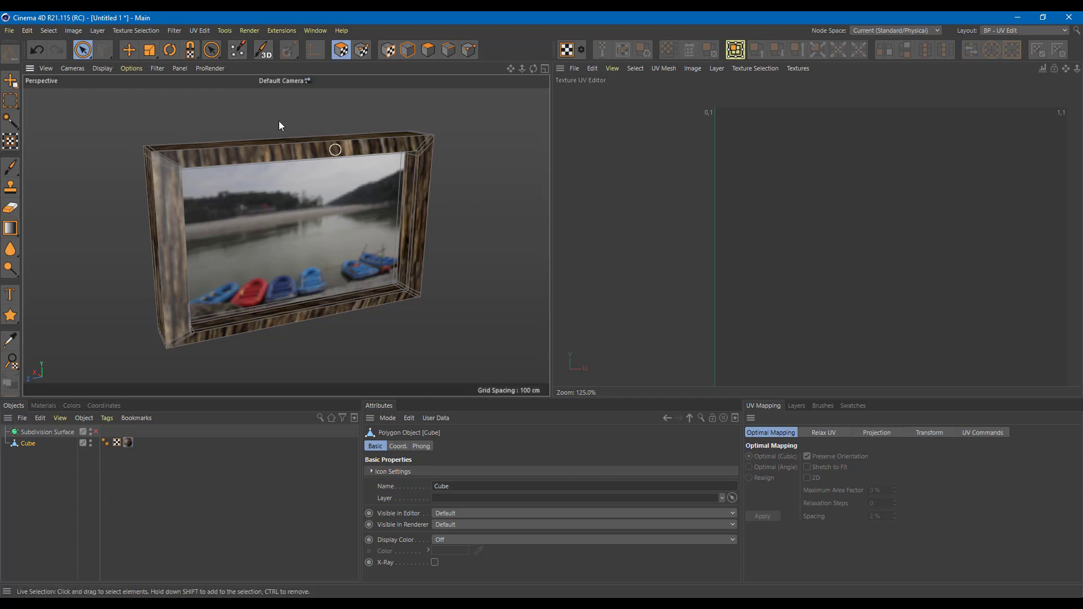
{"action": "left_click", "coordinate": [10, 167]}
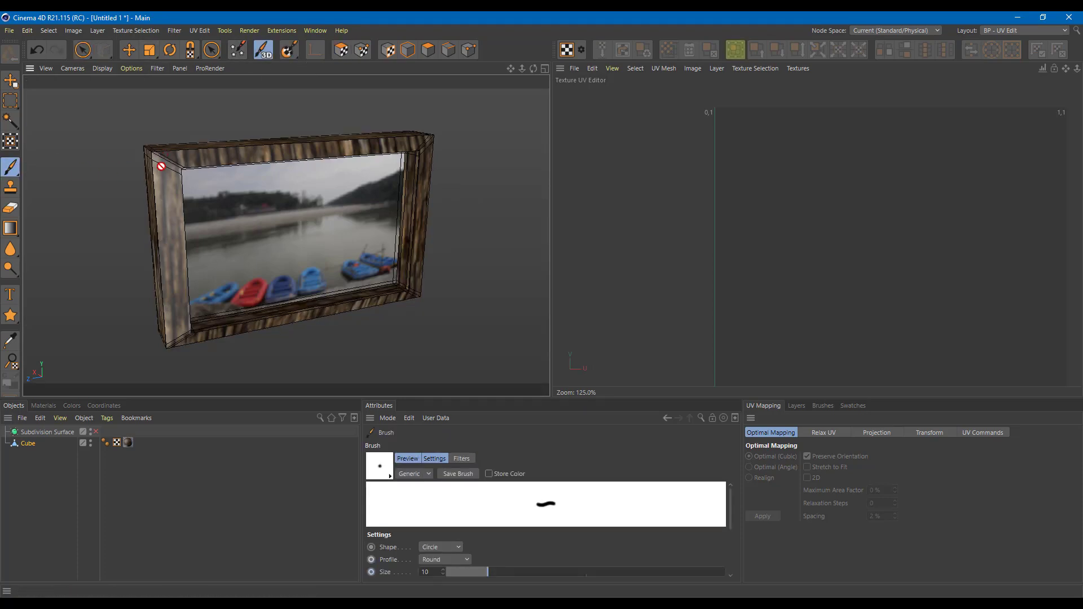
{"action": "left_click", "coordinate": [27, 444]}
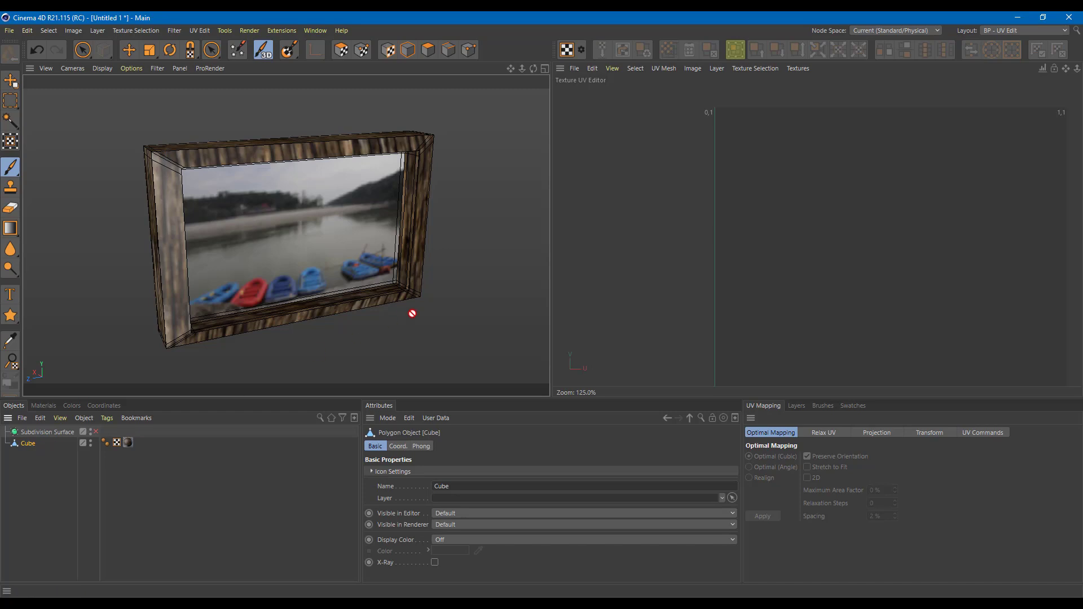
{"action": "key", "text": "ctrl+z"}
{"action": "left_click", "coordinate": [179, 483]}
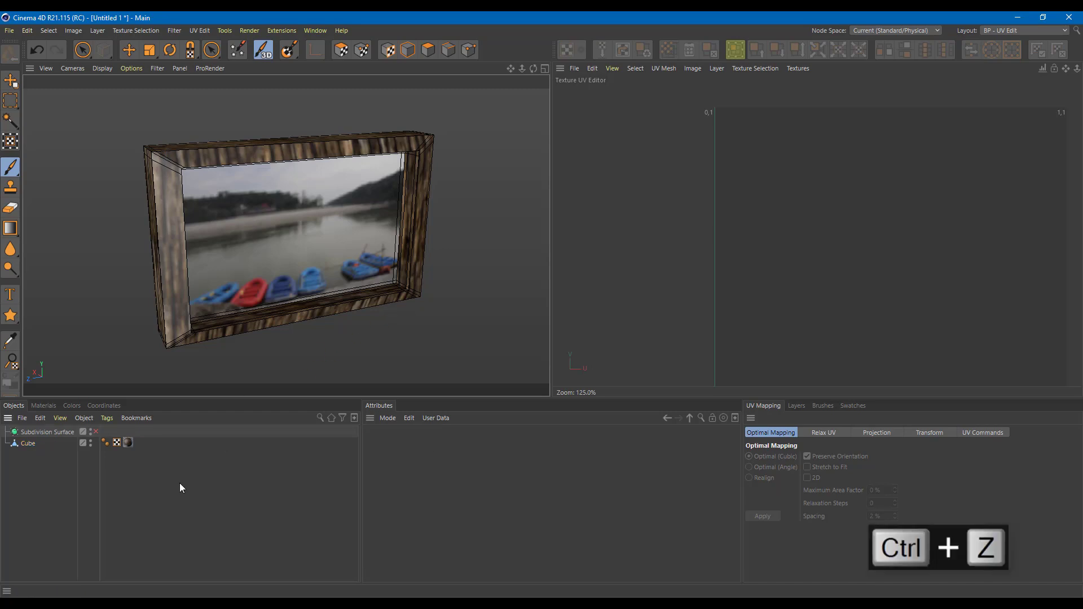
{"action": "key", "text": "ctrl+z"}
{"action": "key", "text": "ctrl+z"}
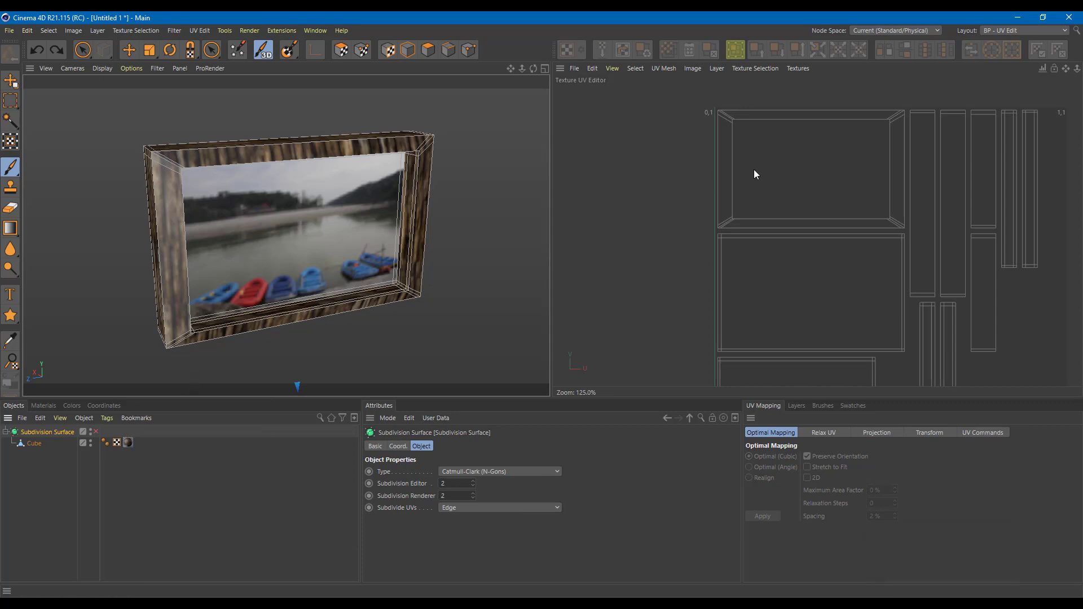
In UV polygon mode, select all border and corner UV polygons around the upper large island, leaving out its centre and the neighbouring islands.
{"action": "middle_click_drag", "start_coordinate": [889, 194], "coordinate": [983, 220], "text": "alt"}
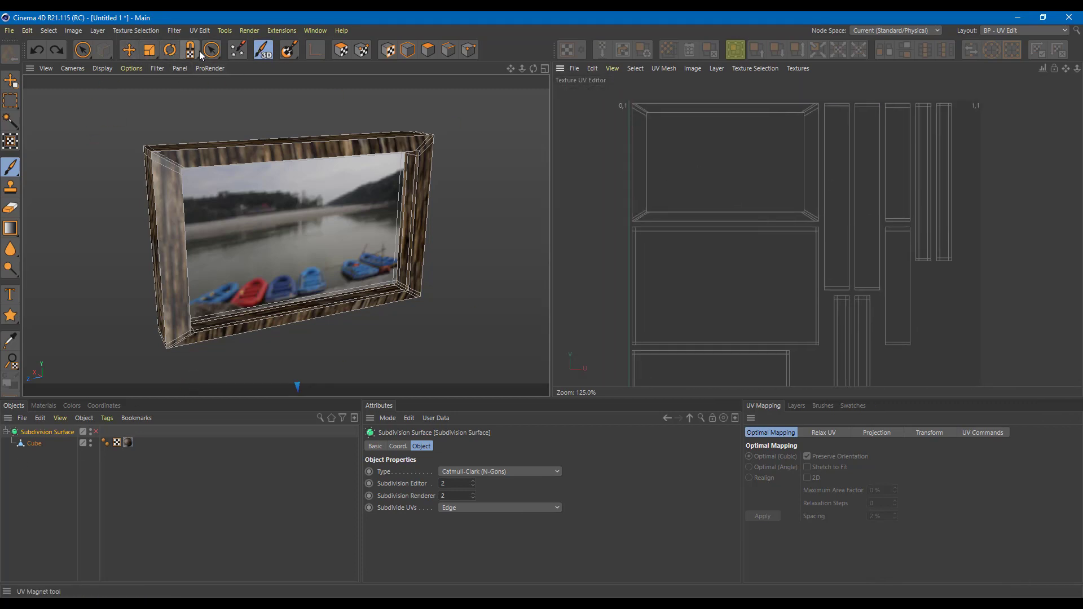
{"action": "left_click", "coordinate": [340, 49]}
{"action": "left_click", "coordinate": [635, 119]}
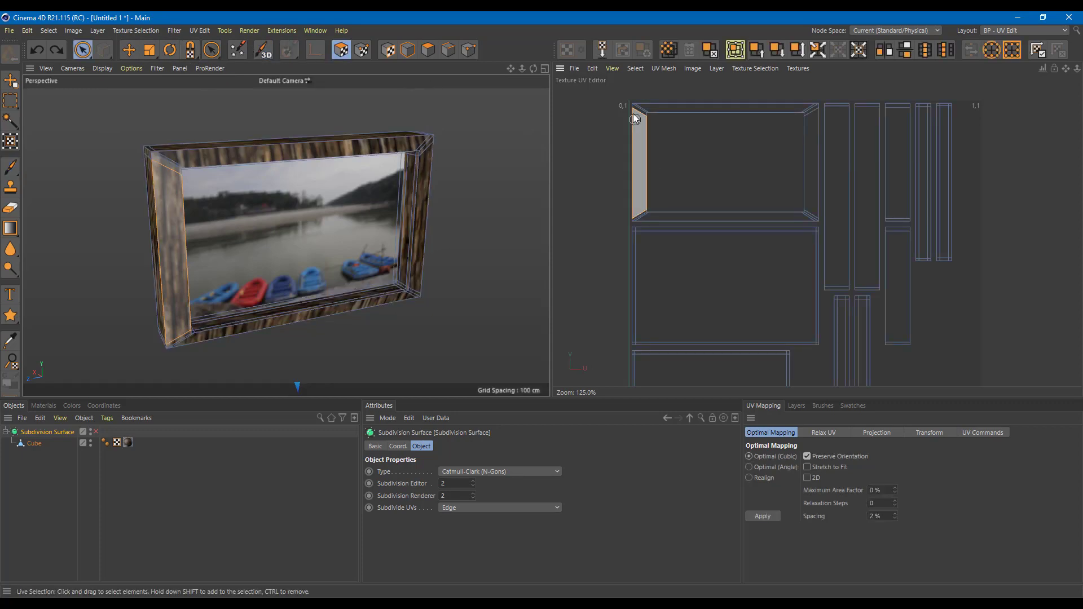
{"action": "mouse_move", "coordinate": [635, 119]}
{"action": "left_mouse_down"}
{"action": "mouse_move", "coordinate": [628, 102]}
{"action": "mouse_move", "coordinate": [764, 177]}
{"action": "mouse_move", "coordinate": [800, 226]}
{"action": "left_mouse_up"}
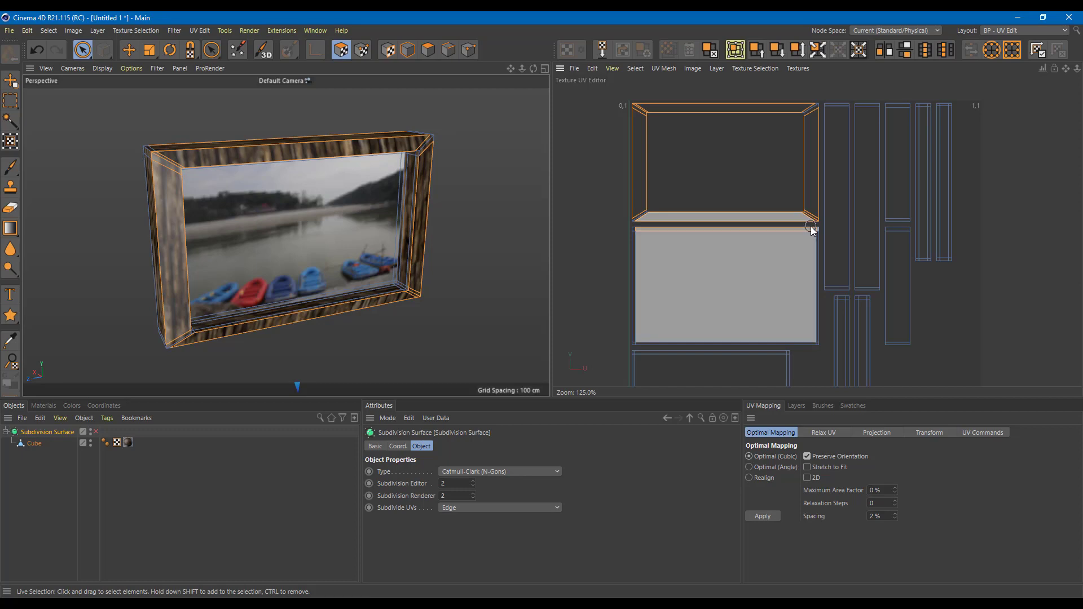
{"action": "left_click", "coordinate": [810, 220], "text": "ctrl"}
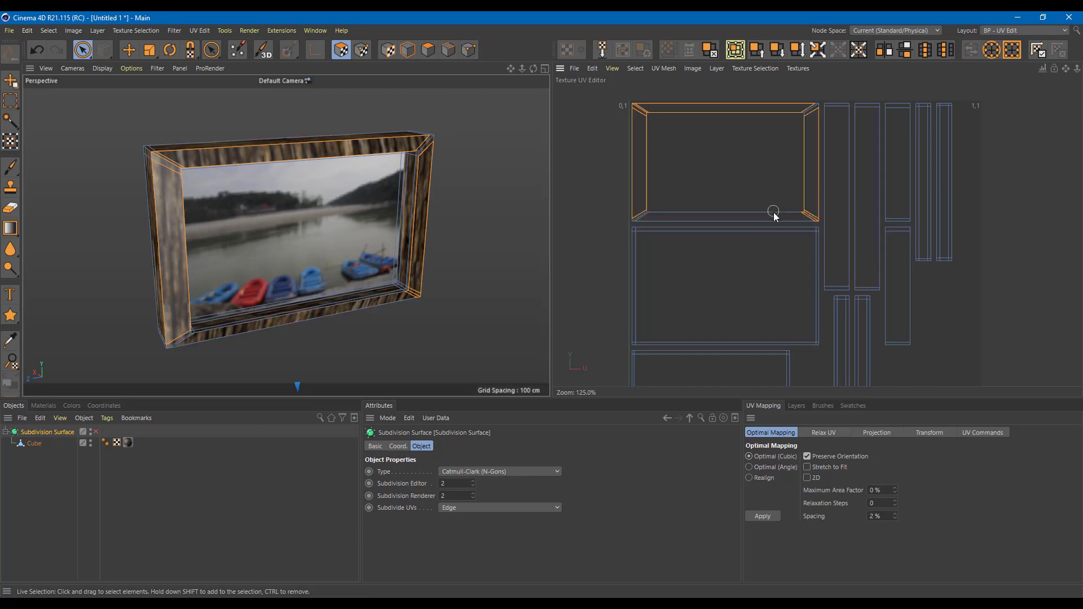
{"action": "left_click", "coordinate": [646, 216]}
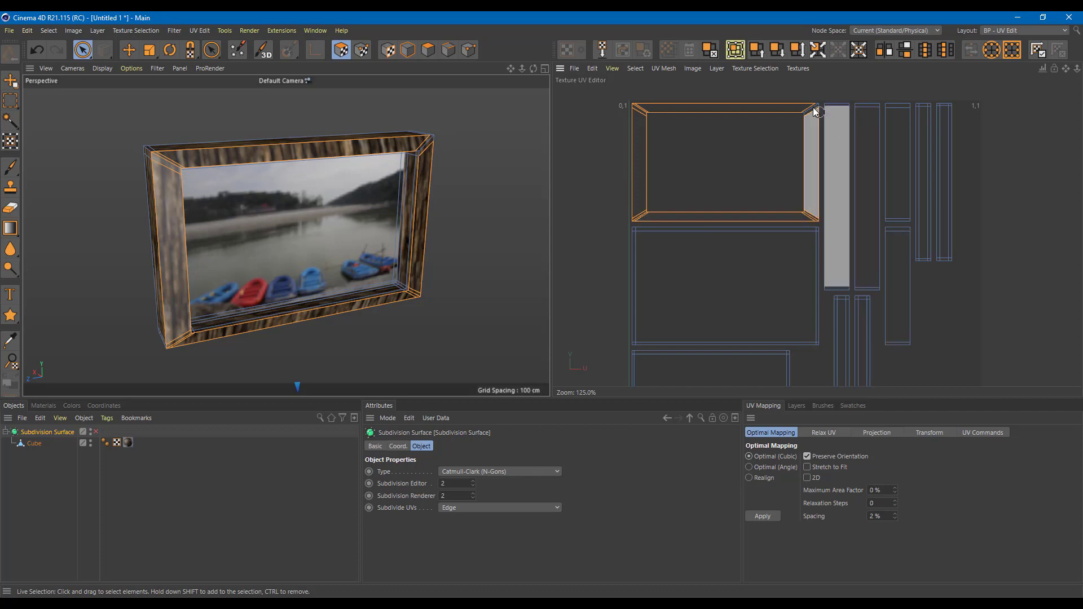
Scale the selected frame border UVs up to roughly one and a half times their size and move them to the UV space's upper edge.
{"action": "left_click", "coordinate": [129, 49]}
{"action": "left_click_drag", "start_coordinate": [688, 128], "coordinate": [787, 162]}
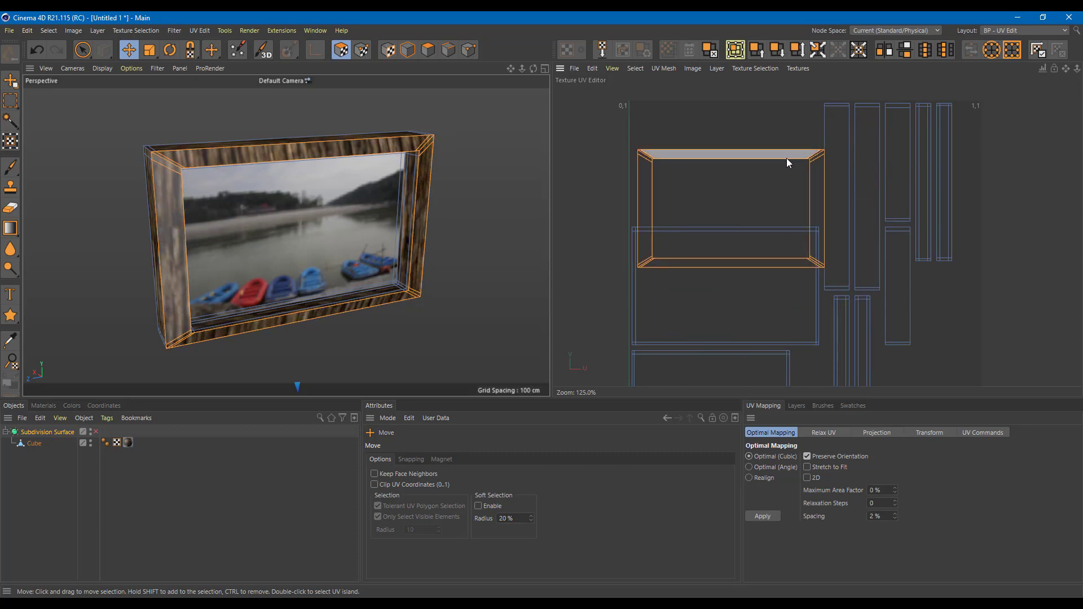
{"action": "left_click", "coordinate": [150, 51]}
{"action": "left_click_drag", "start_coordinate": [825, 144], "coordinate": [1080, 13]}
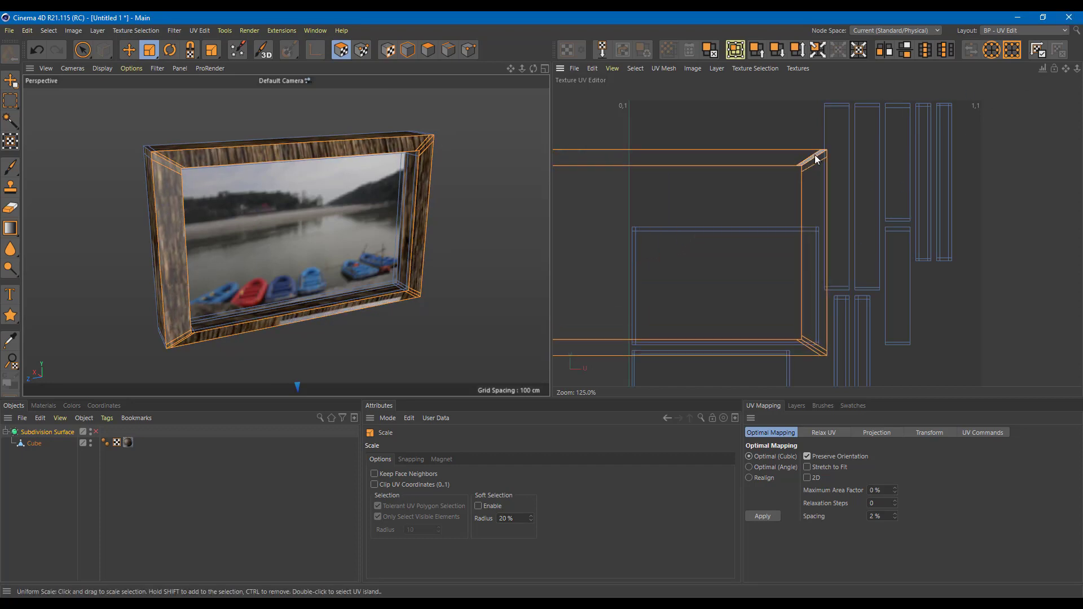
{"action": "left_click_drag", "start_coordinate": [814, 154], "coordinate": [732, 222]}
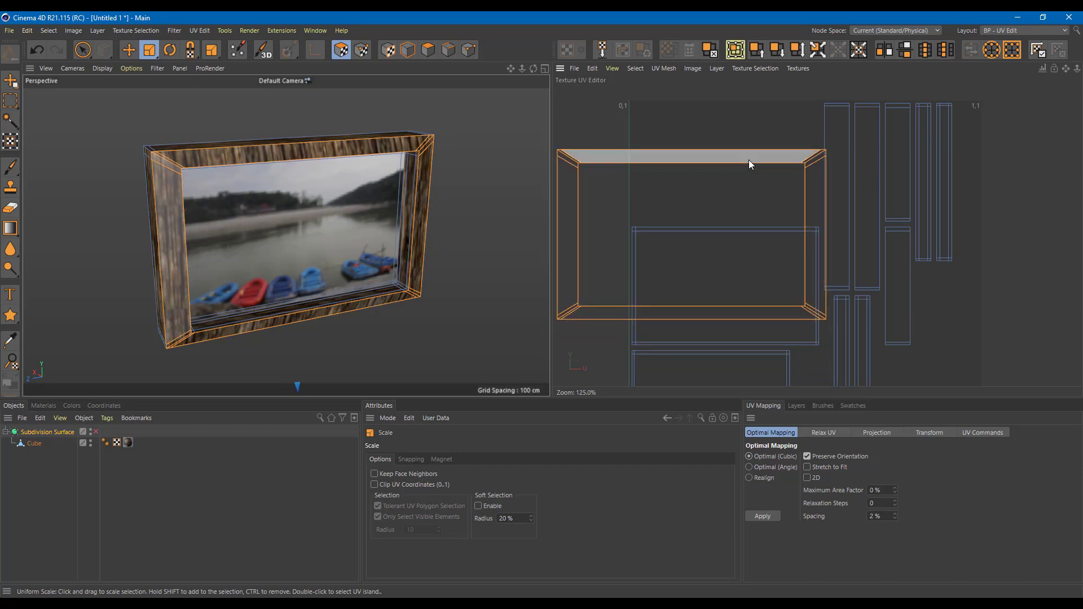
{"action": "left_click_drag", "start_coordinate": [749, 160], "coordinate": [832, 105]}
{"action": "left_click", "coordinate": [129, 50]}
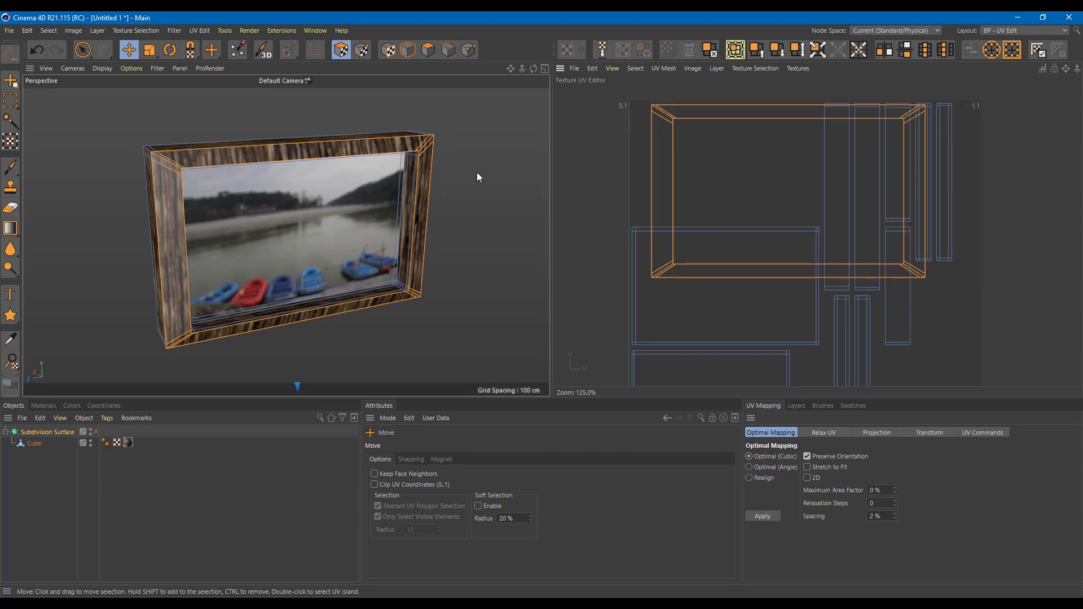
Turn the Subdivision Surface back on and check the wood texture on the smoothed frame from different angles.
{"action": "mouse_move", "coordinate": [455, 181]}
{"action": "left_mouse_down", "text": "alt"}
{"action": "mouse_move", "coordinate": [551, 172]}
{"action": "mouse_move", "coordinate": [445, 197]}
{"action": "left_mouse_up", "text": "alt"}
{"action": "left_click", "coordinate": [95, 431]}
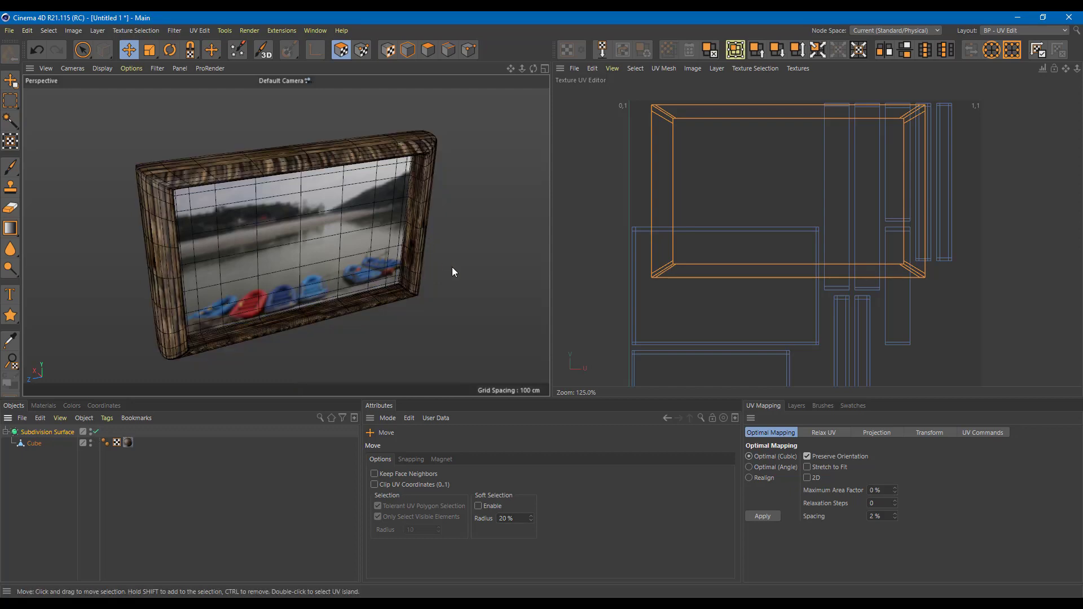
{"action": "mouse_move", "coordinate": [452, 266]}
{"action": "left_mouse_down", "text": "alt"}
{"action": "mouse_move", "coordinate": [440, 229]}
{"action": "mouse_move", "coordinate": [442, 249]}
{"action": "left_mouse_up", "text": "alt"}
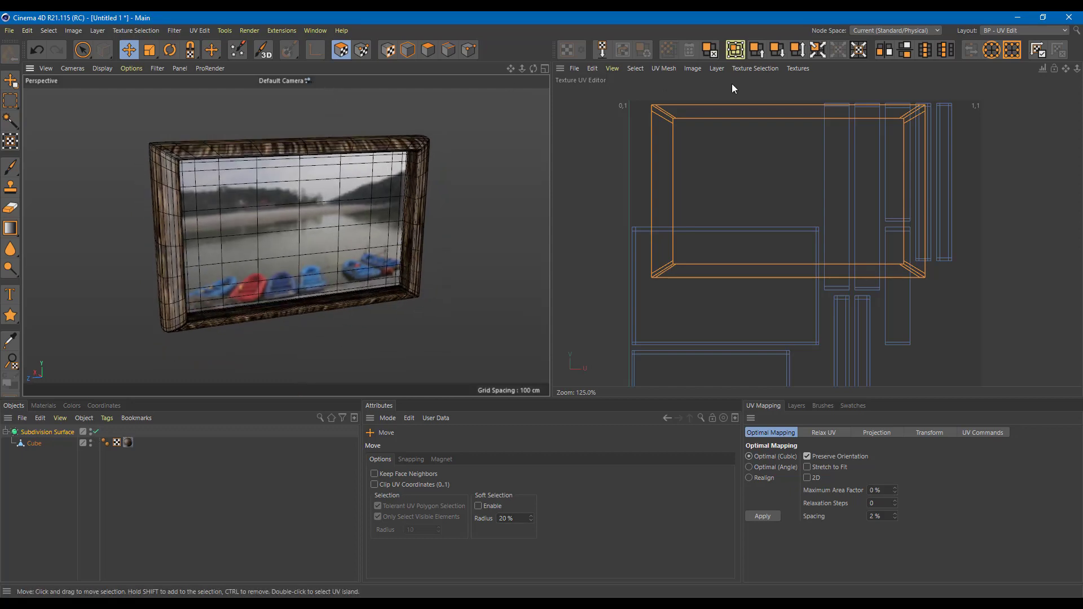